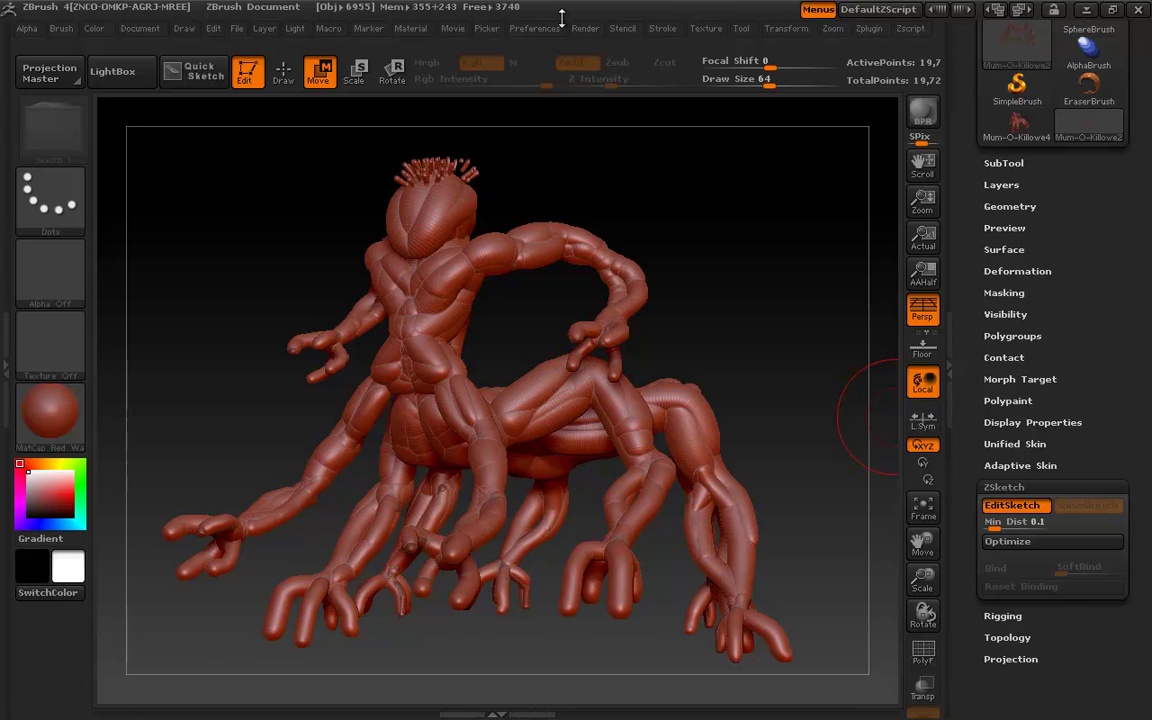
Fully initialize ZBrush to clear the existing creature model and the document, and confirm the initialization.
left_click(533, 29)
left_click(571, 61)
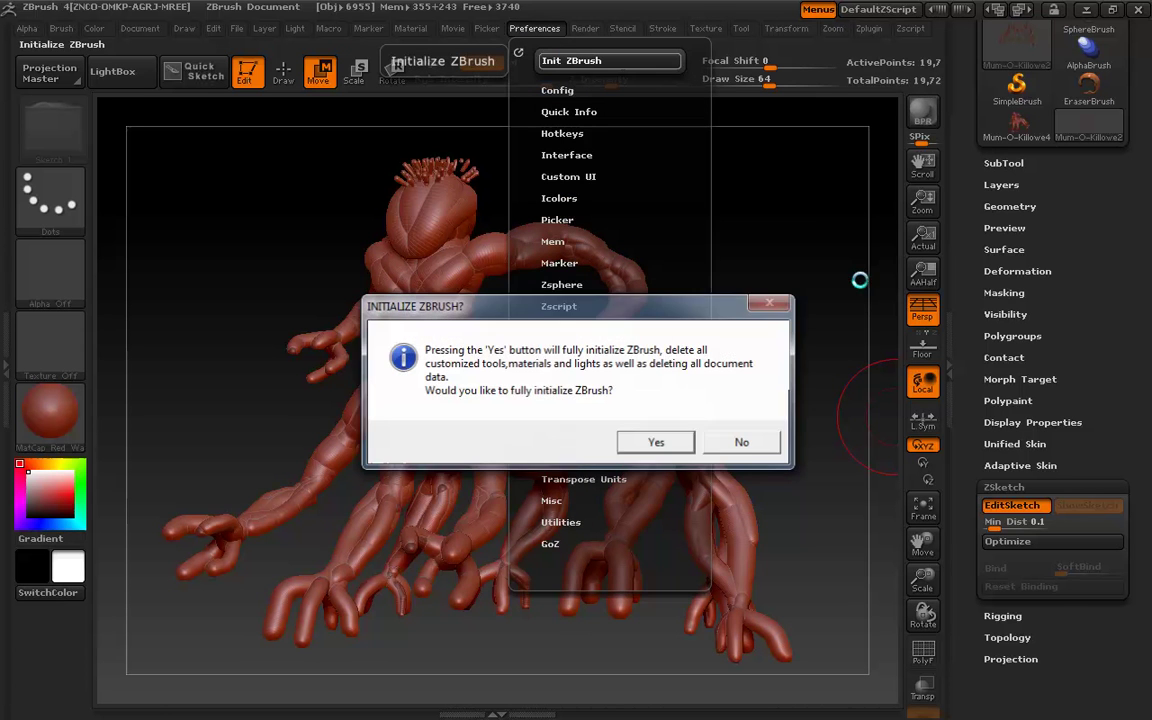
left_click(655, 444)
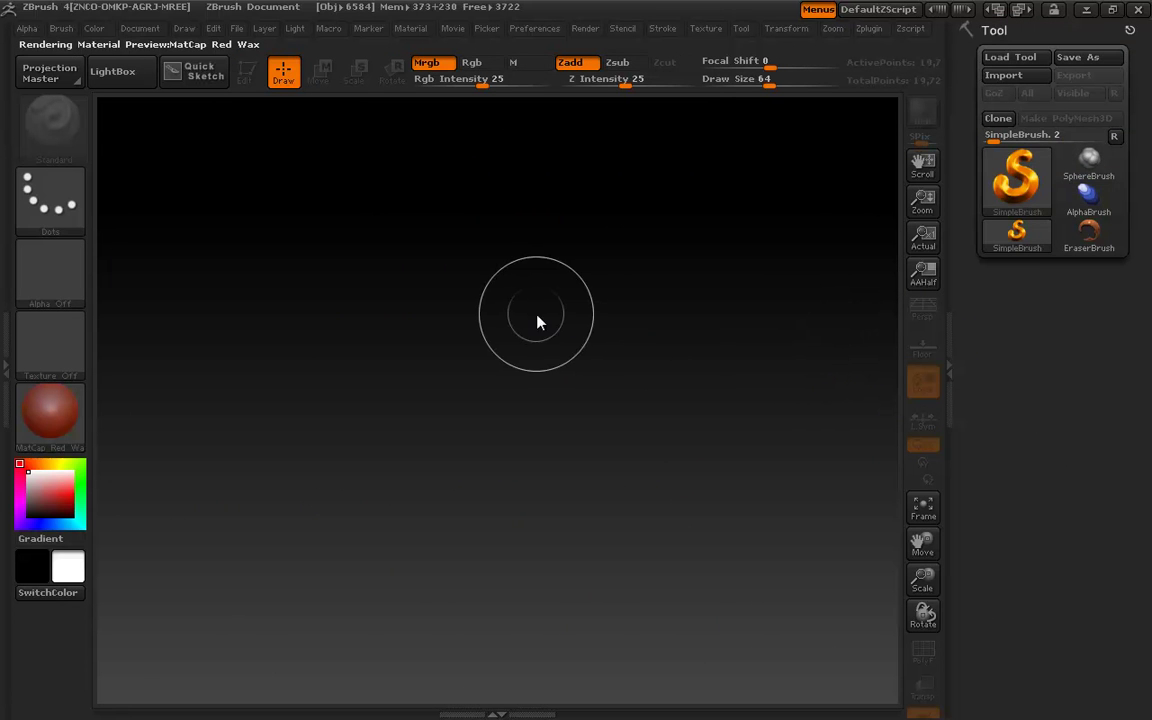
Switch to the Chrome browser window and examine the Ki Lineman reference artwork, then return to ZBrush.
key("alt+Tab")
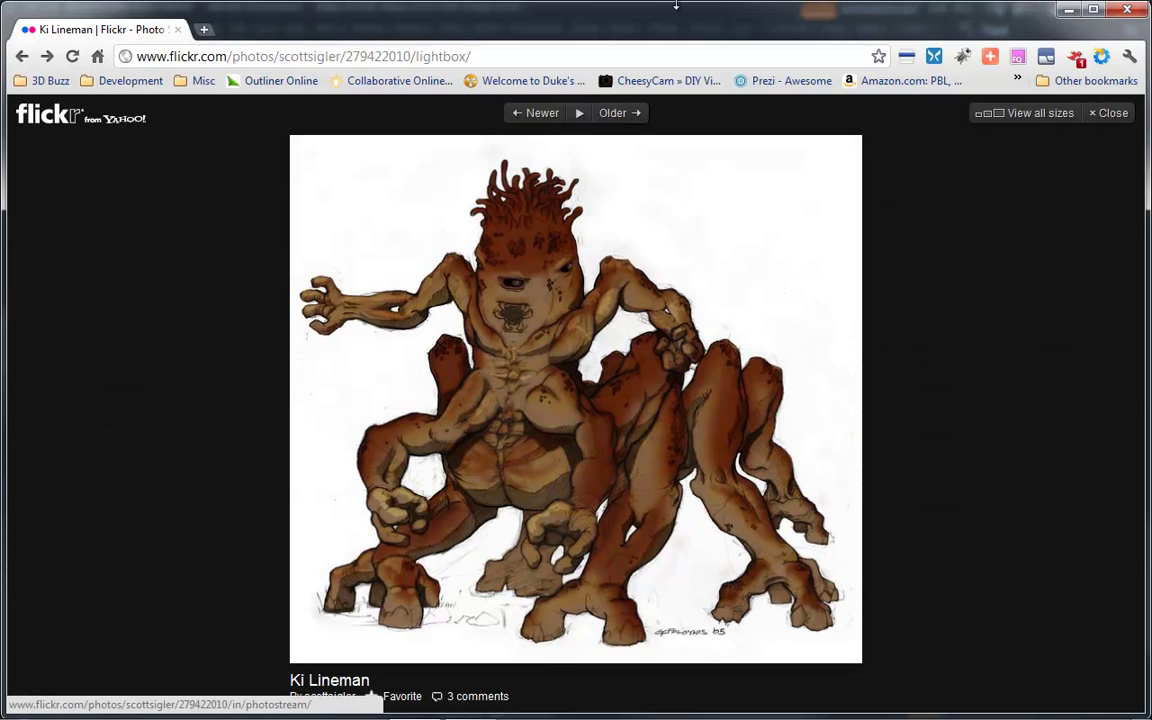
left_click_drag(668, 23, 0, 0)
key("alt+Tab")
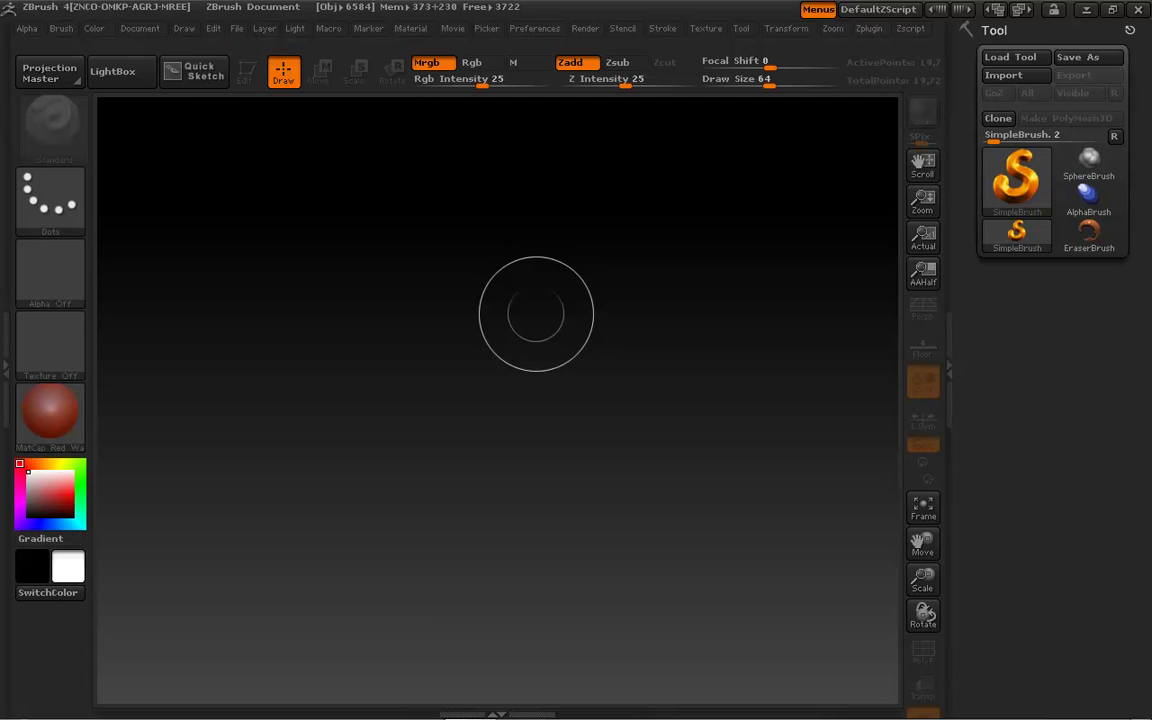
key("alt+Tab")
left_click_drag(2, 12, 0, 290)
Choose the ZSphere tool, place a single ZSphere on the canvas and make it editable in Edit mode.
left_click(1025, 195)
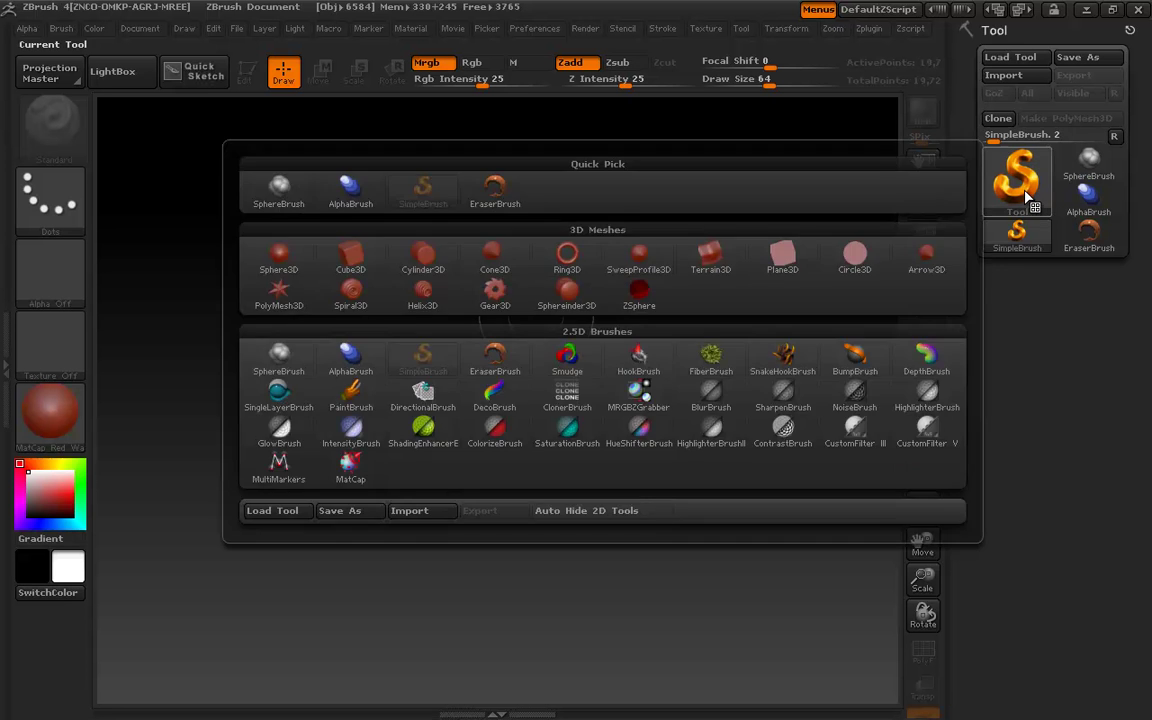
left_click(1010, 190)
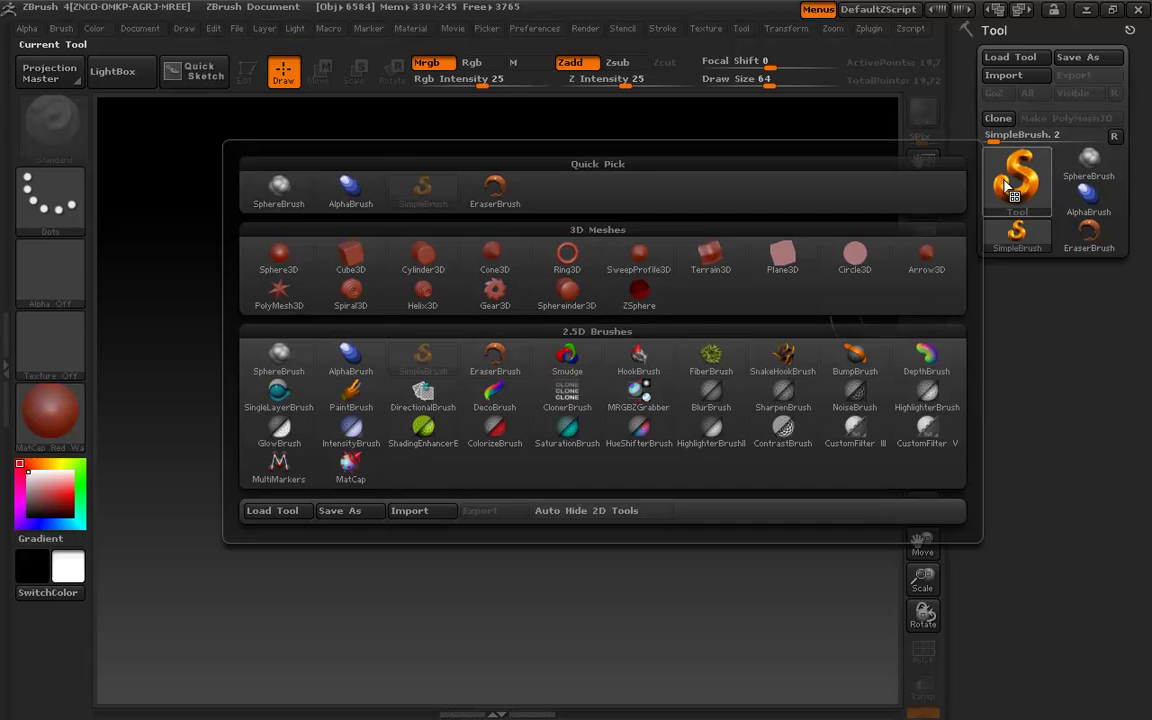
left_click(638, 296)
left_click(459, 308)
key("t")
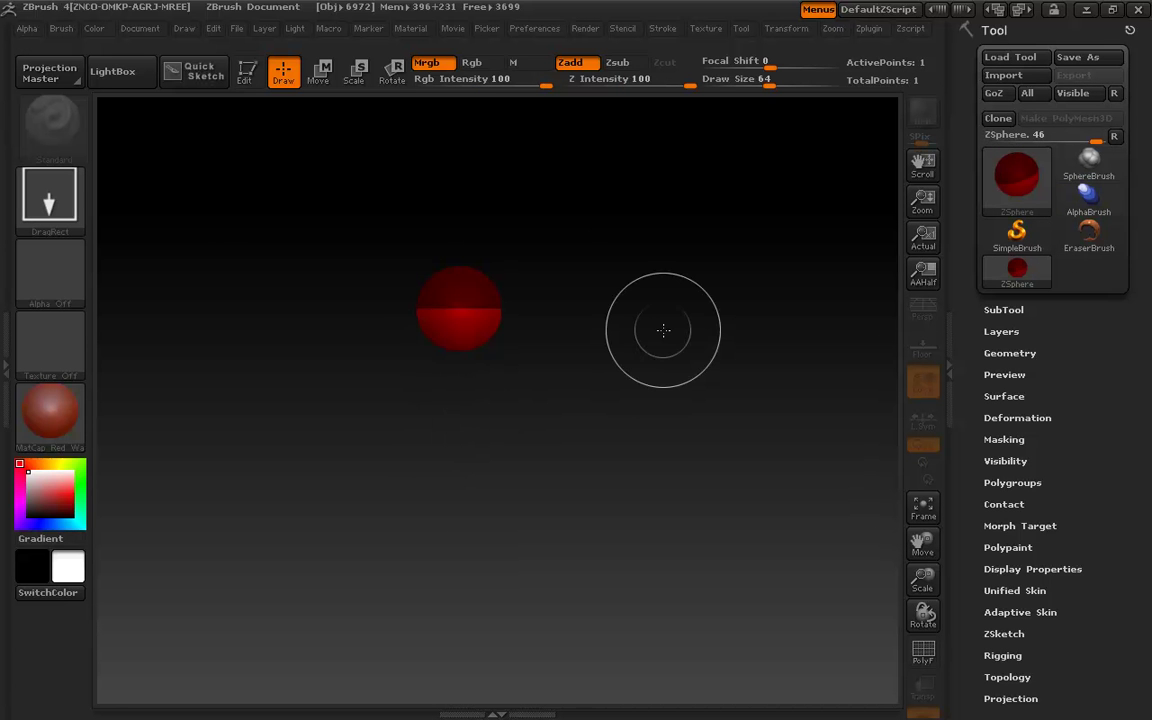
key("t")
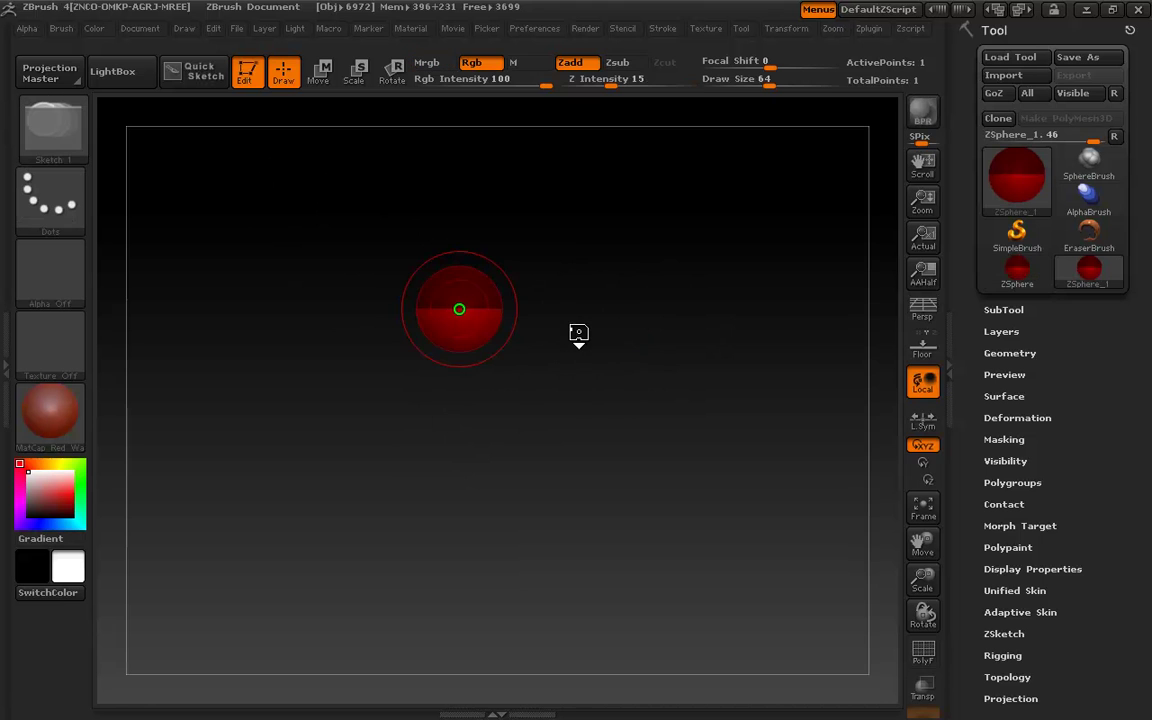
left_click_drag(578, 334, 611, 306)
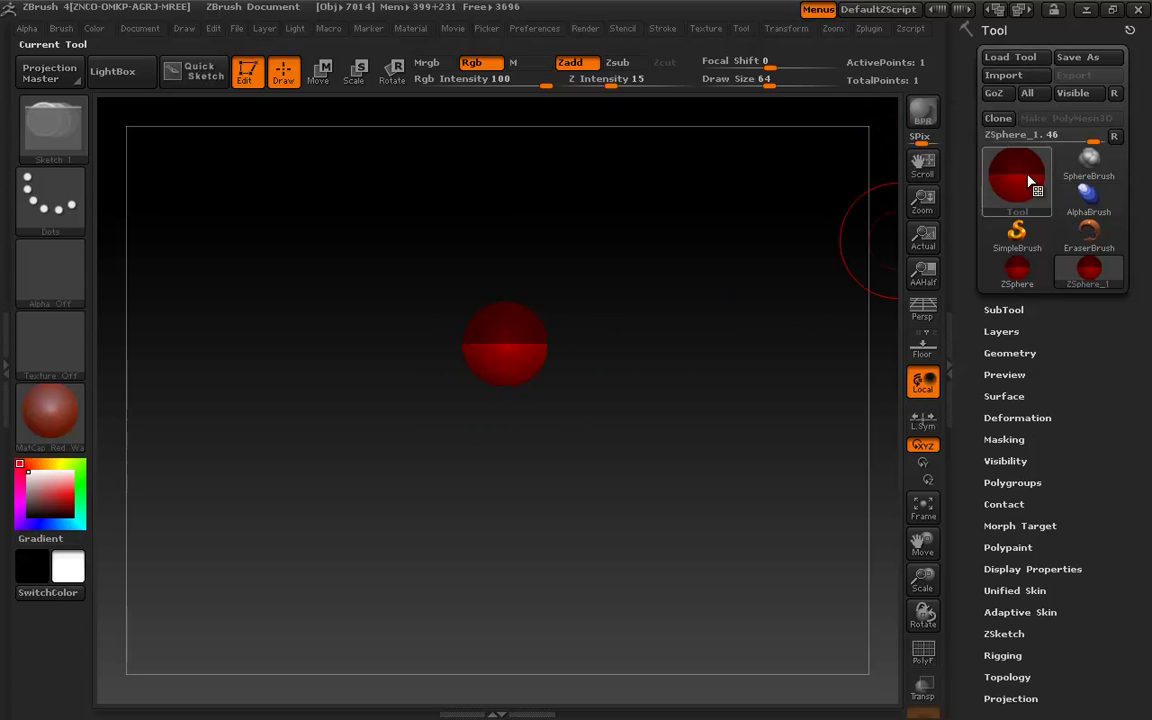
Save the ZSphere tool in the ZTools folder under the name Ki_Lineman.
left_click(1071, 58)
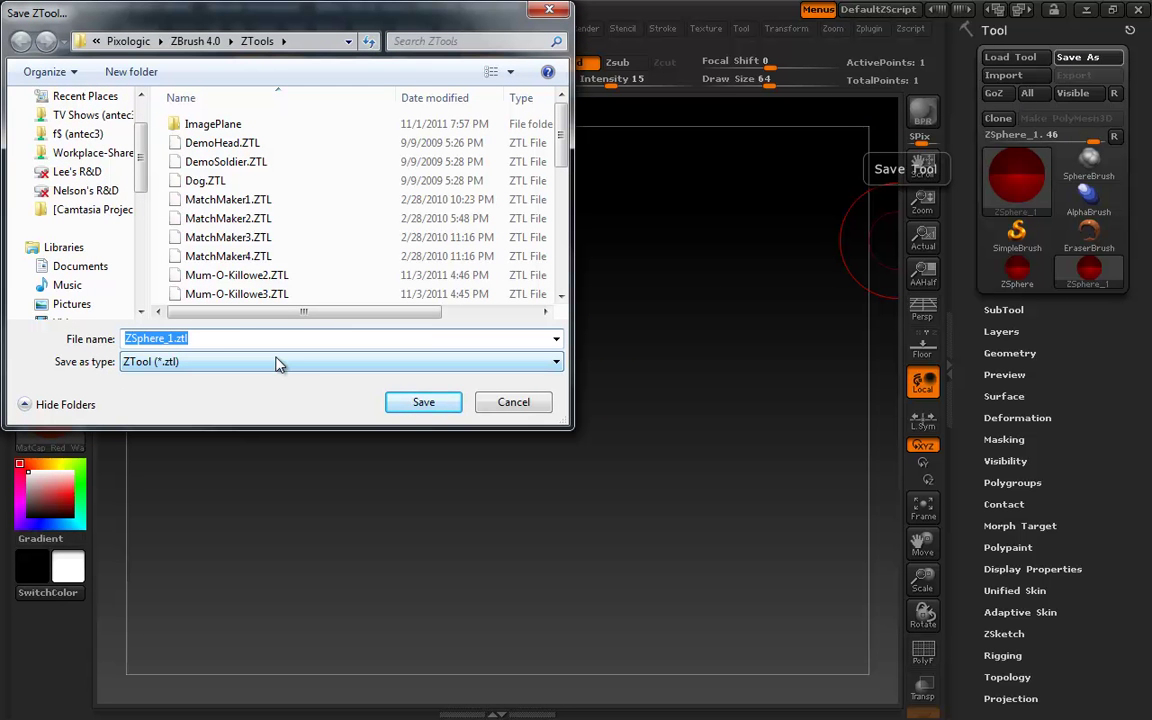
type("Ki")
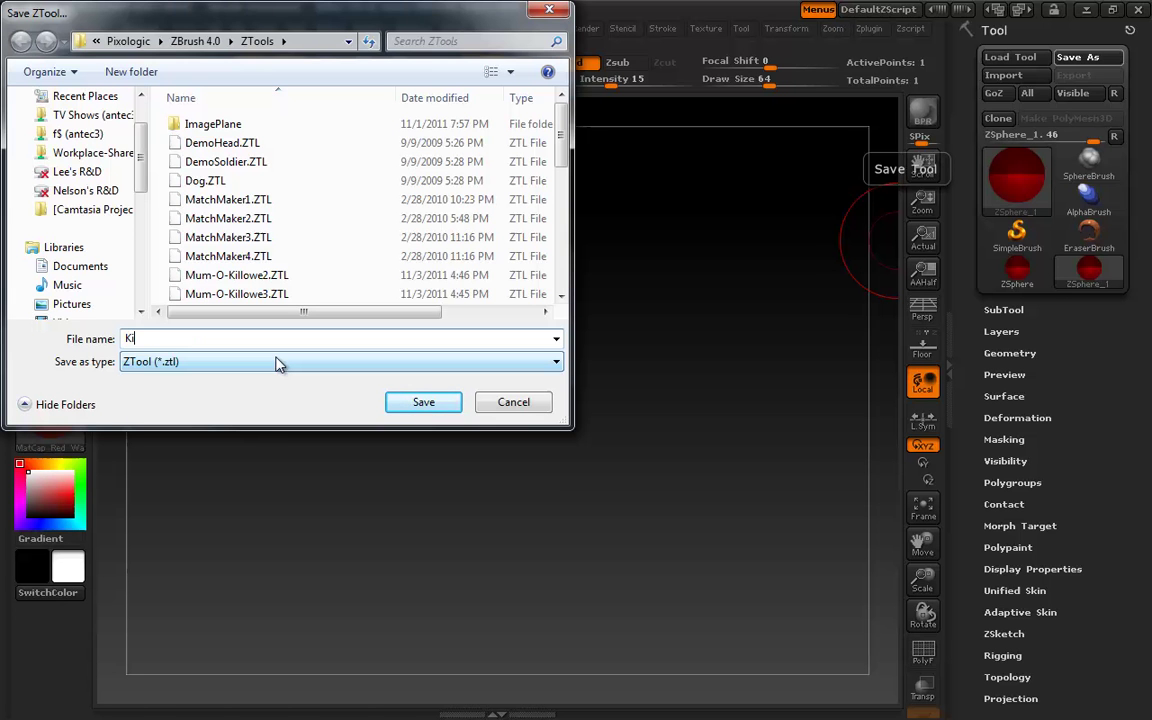
type("_Lineman")
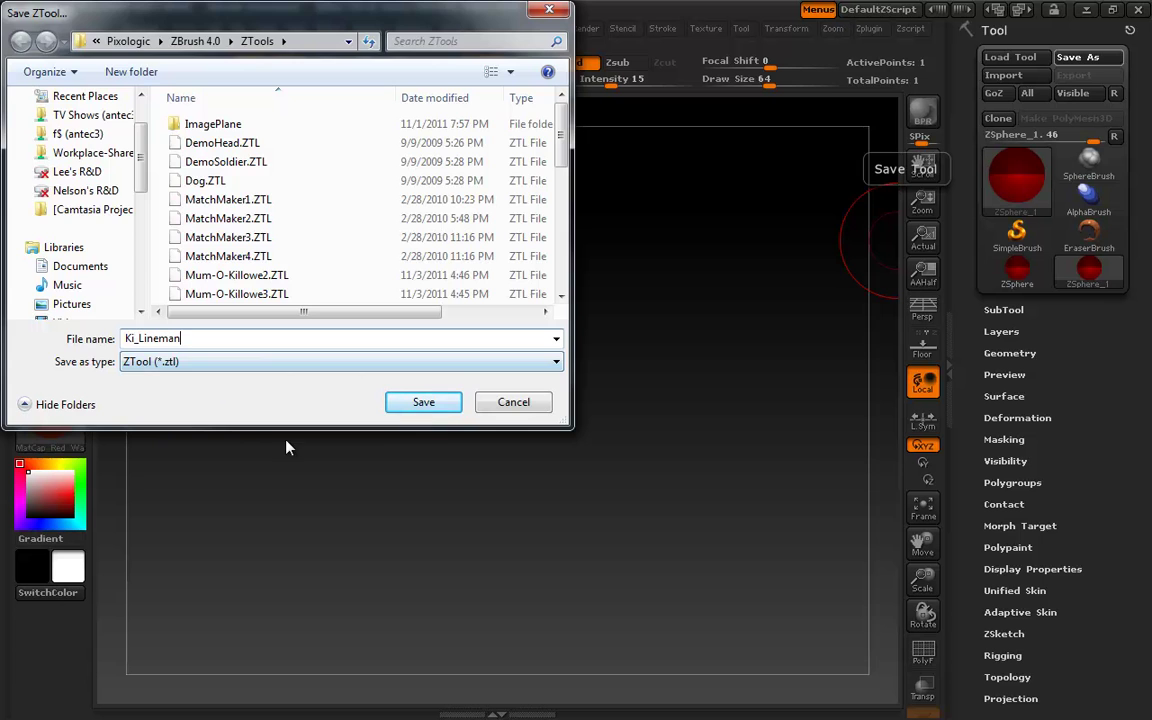
left_click(425, 404)
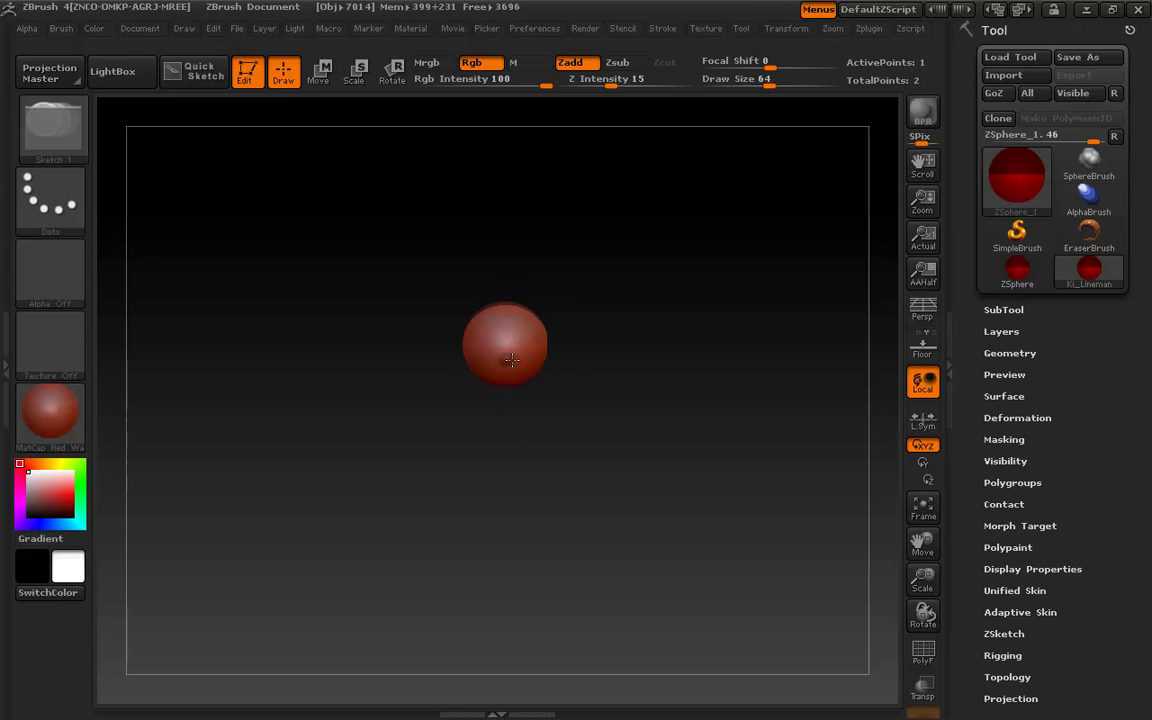
Add a child ZSphere of nearly the same size on the lower part of the root ZSphere.
left_click_drag(507, 360, 535, 390)
mouse_move(599, 296)
left_mouse_down()
mouse_move(630, 414)
mouse_move(635, 380)
mouse_move(676, 388)
mouse_move(672, 342)
left_mouse_up()
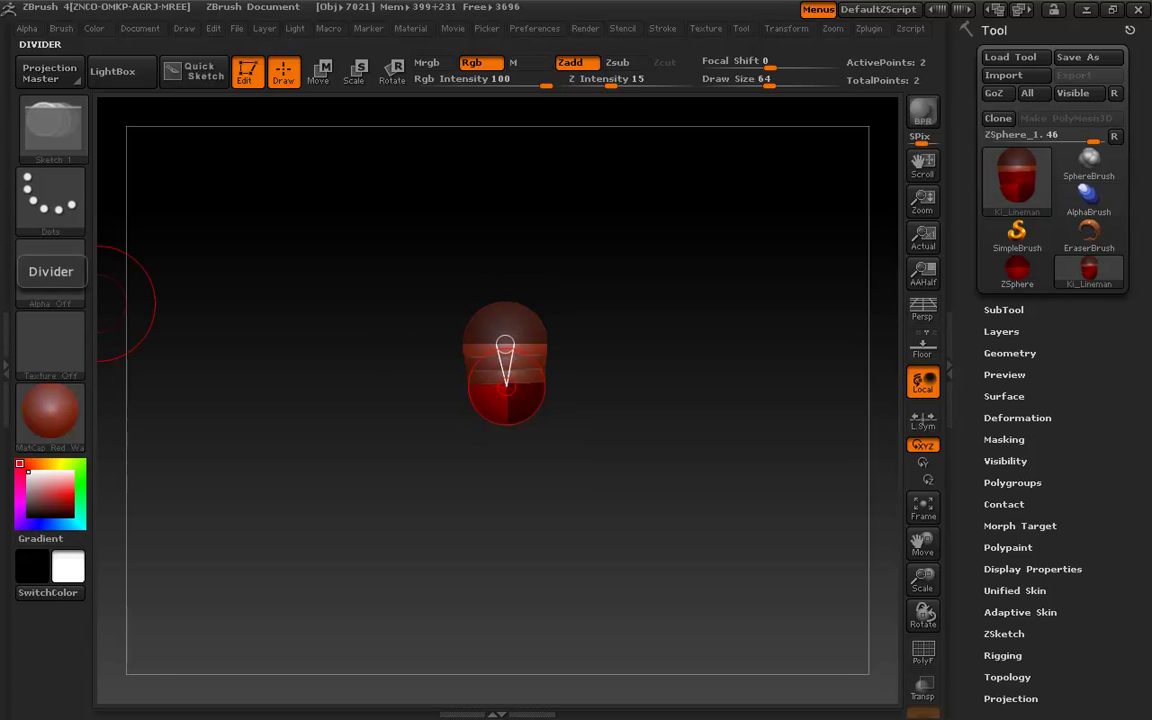
Bring up the Ki Lineman artwork in the browser again to study the creature's torso and body layout.
key("alt+Tab")
left_click_drag(62, 0, 705, 66)
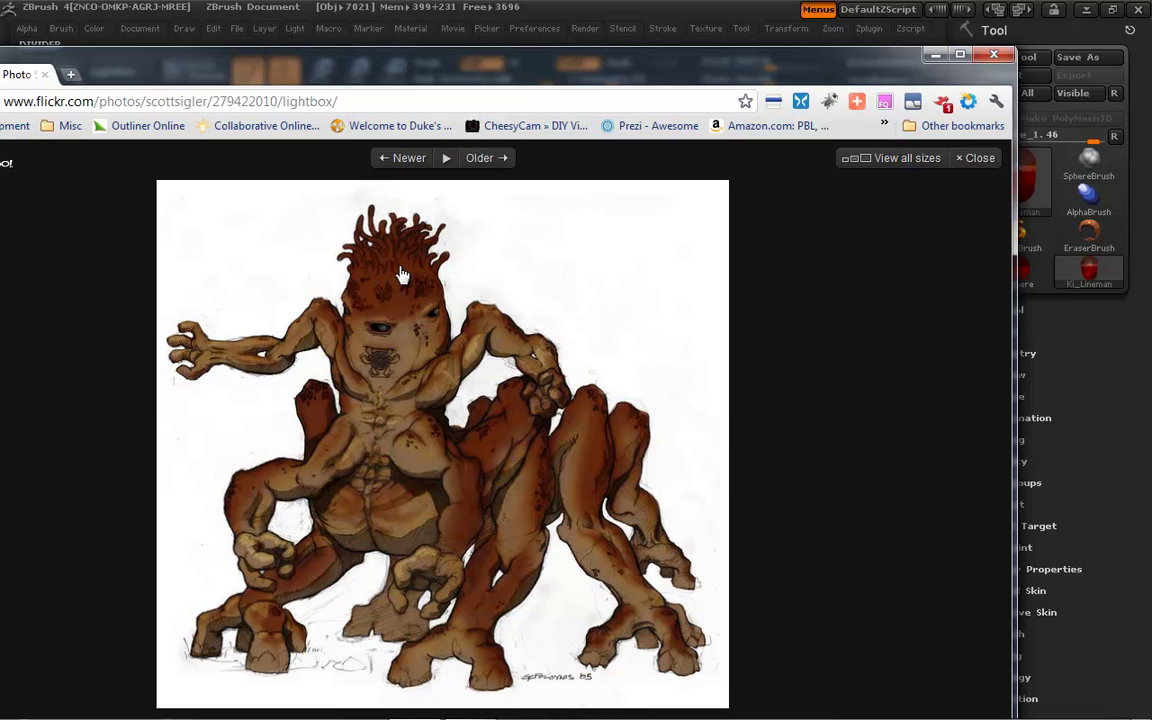
left_click_drag(556, 78, 2, 140)
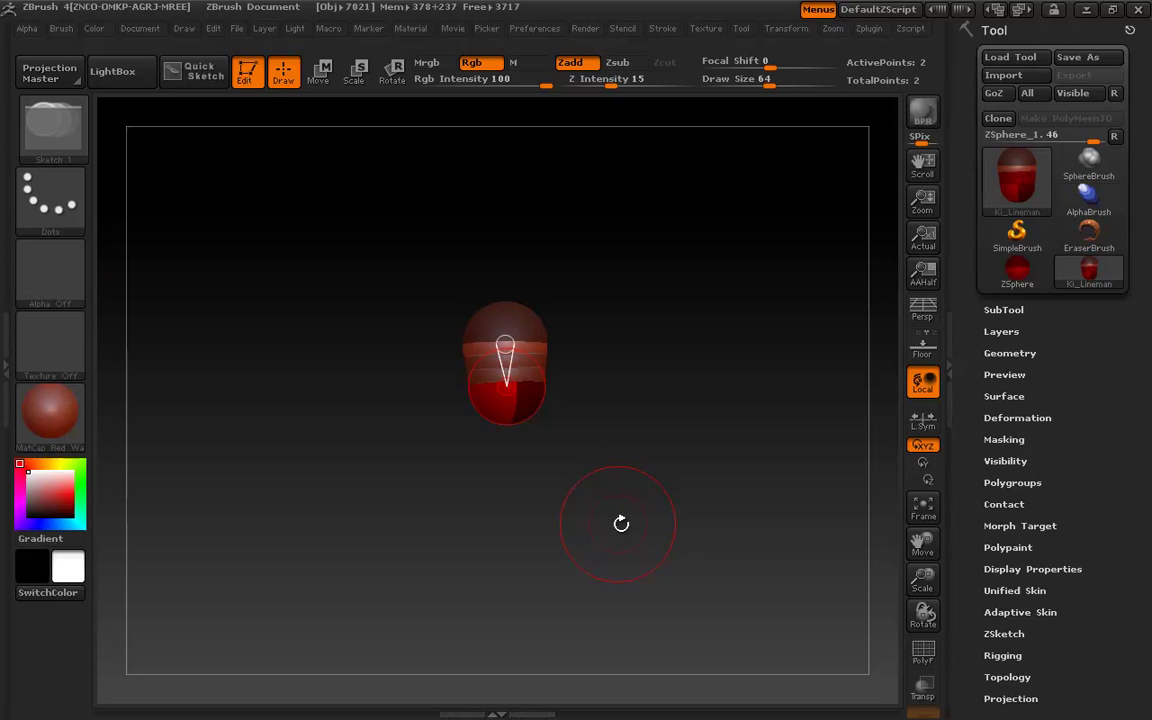
Set the Draw Size to 1 and move the child ZSphere diagonally down and away from the root to form a long chain.
left_click_drag(621, 523, 483, 424, "alt")
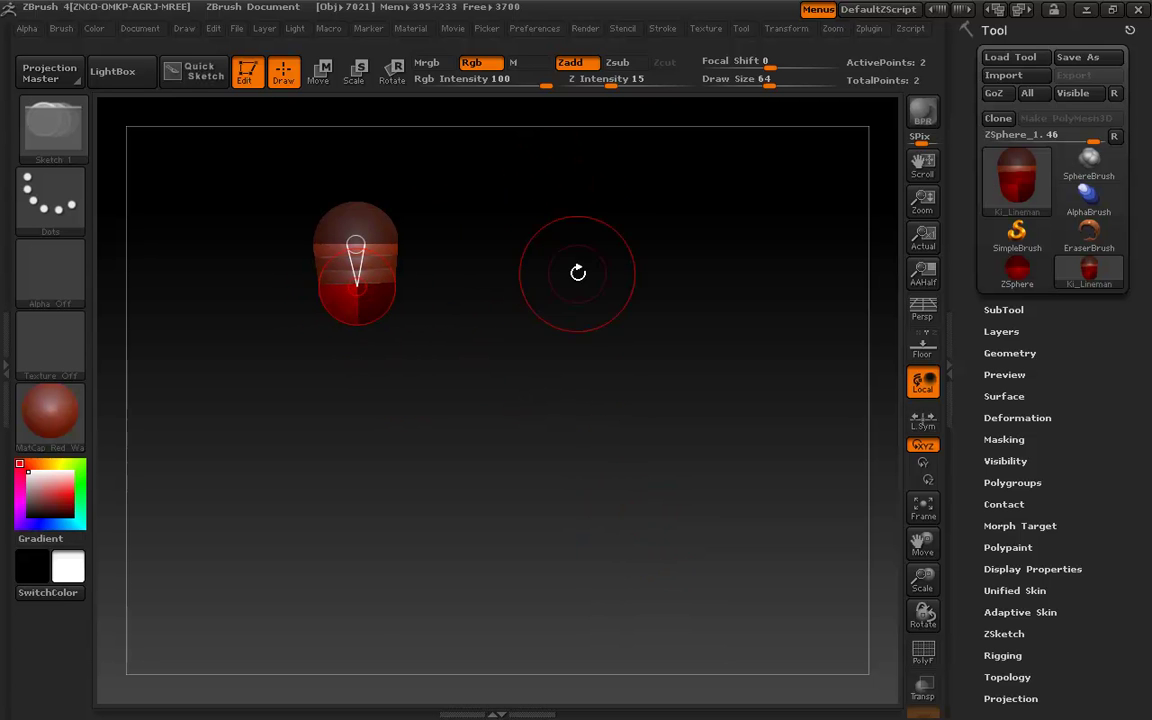
key("s")
key("w")
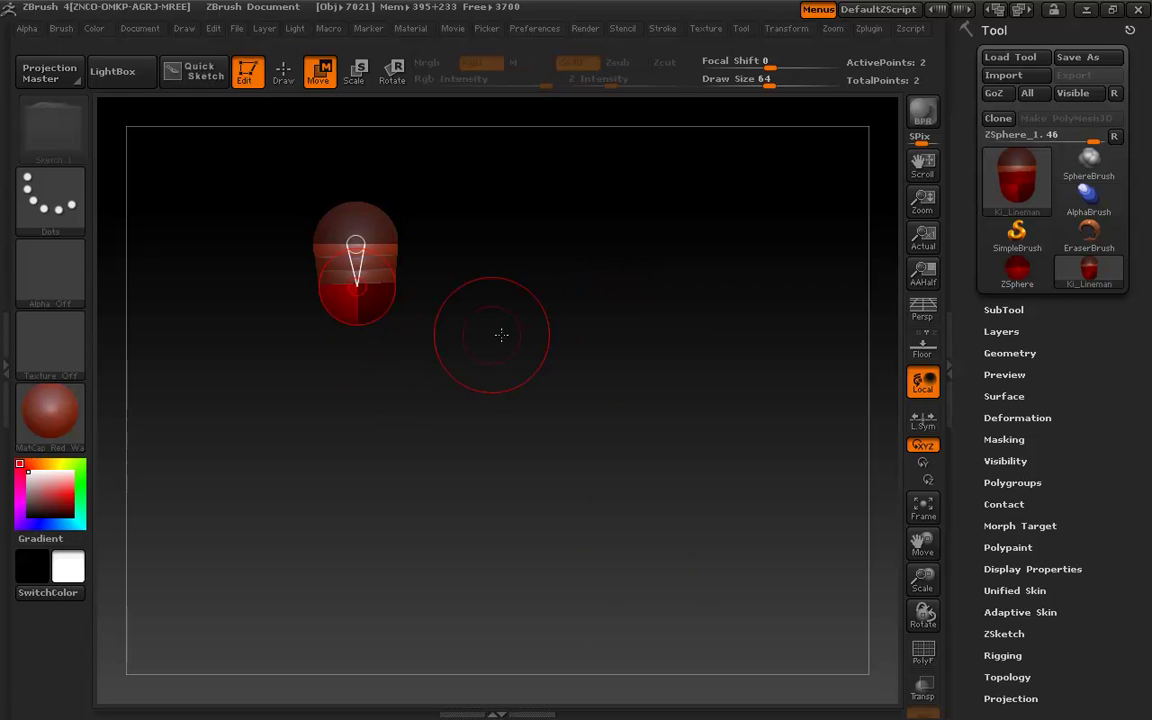
key("s")
left_click_drag(535, 343, 467, 345)
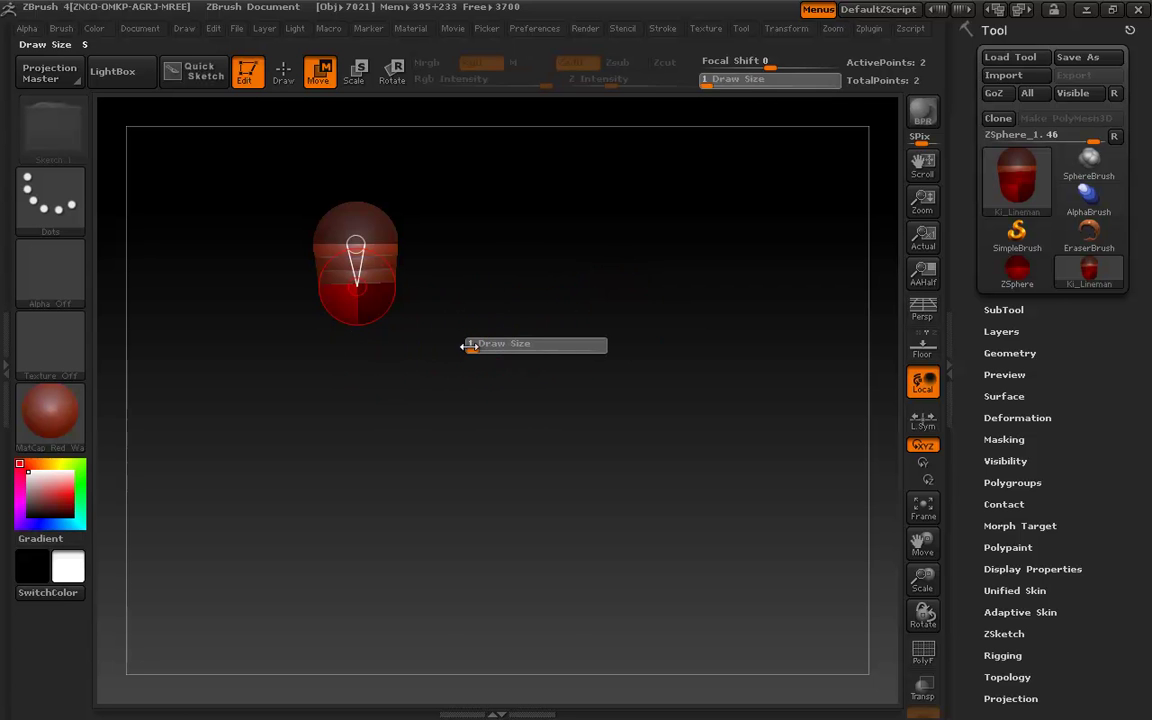
left_click_drag(373, 326, 582, 513)
key("q")
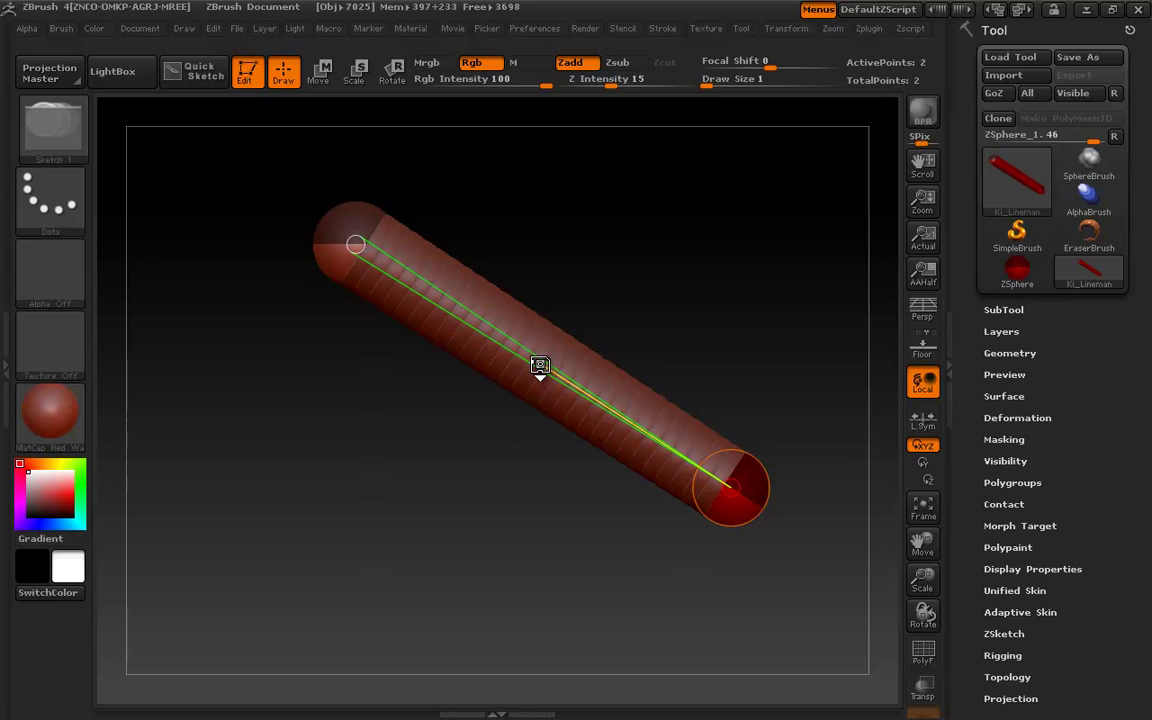
key("w")
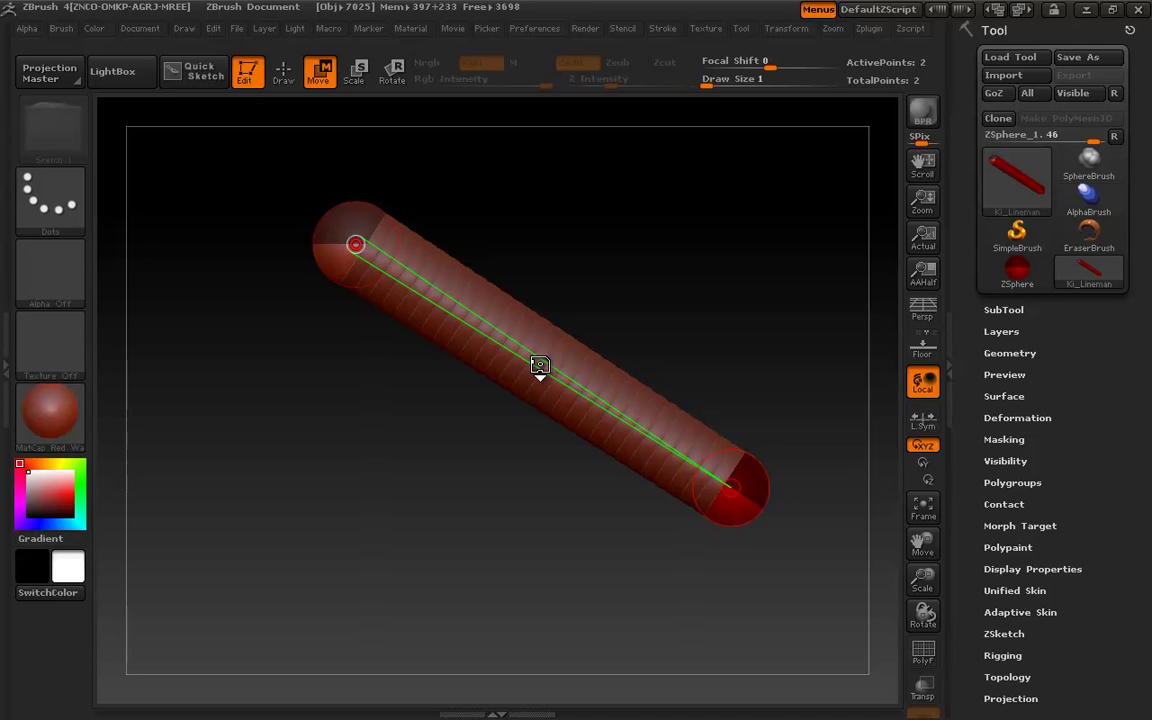
key("e")
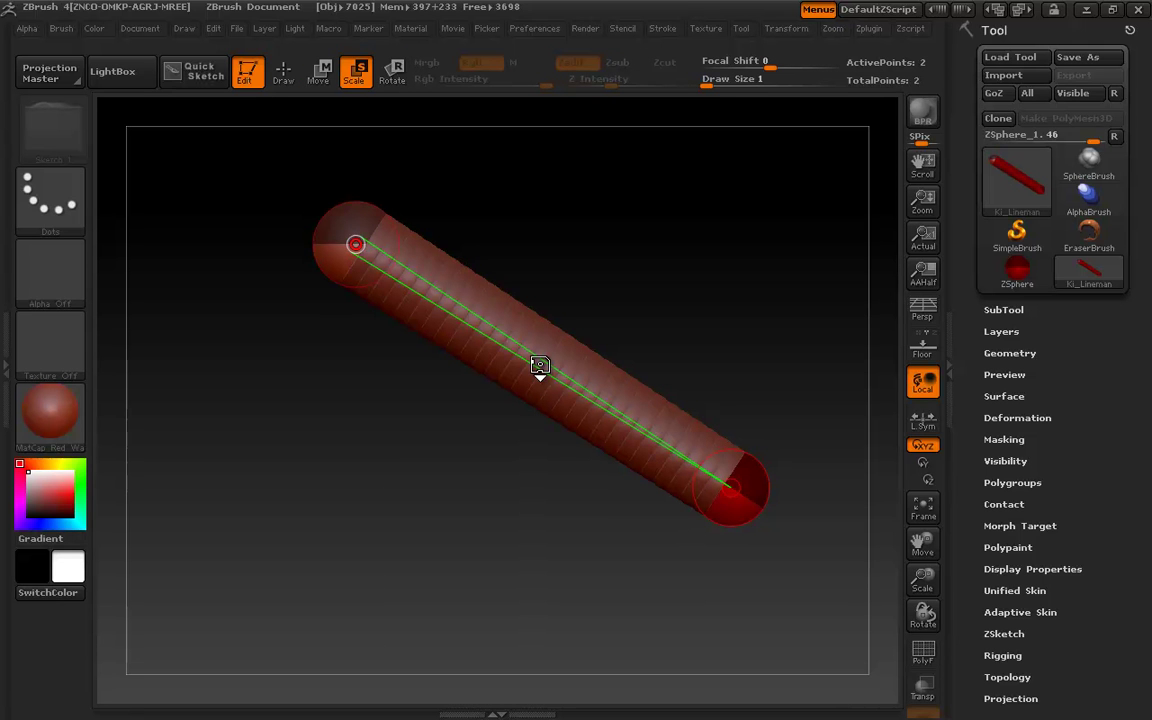
key("r")
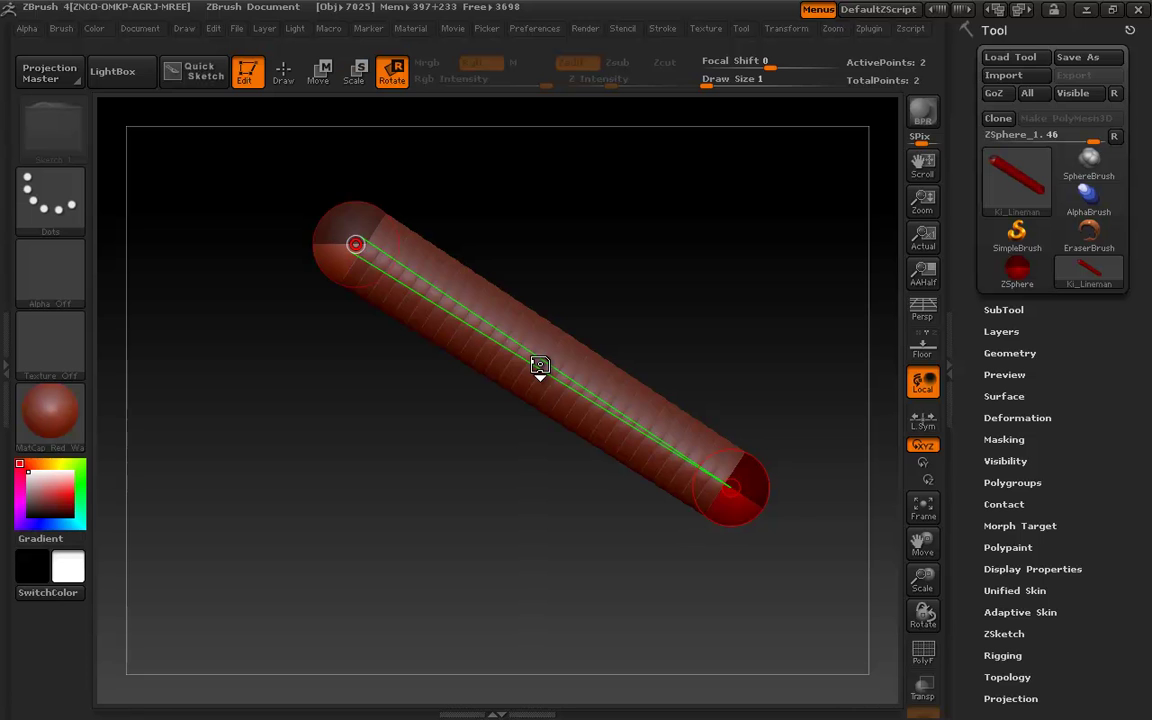
key("w")
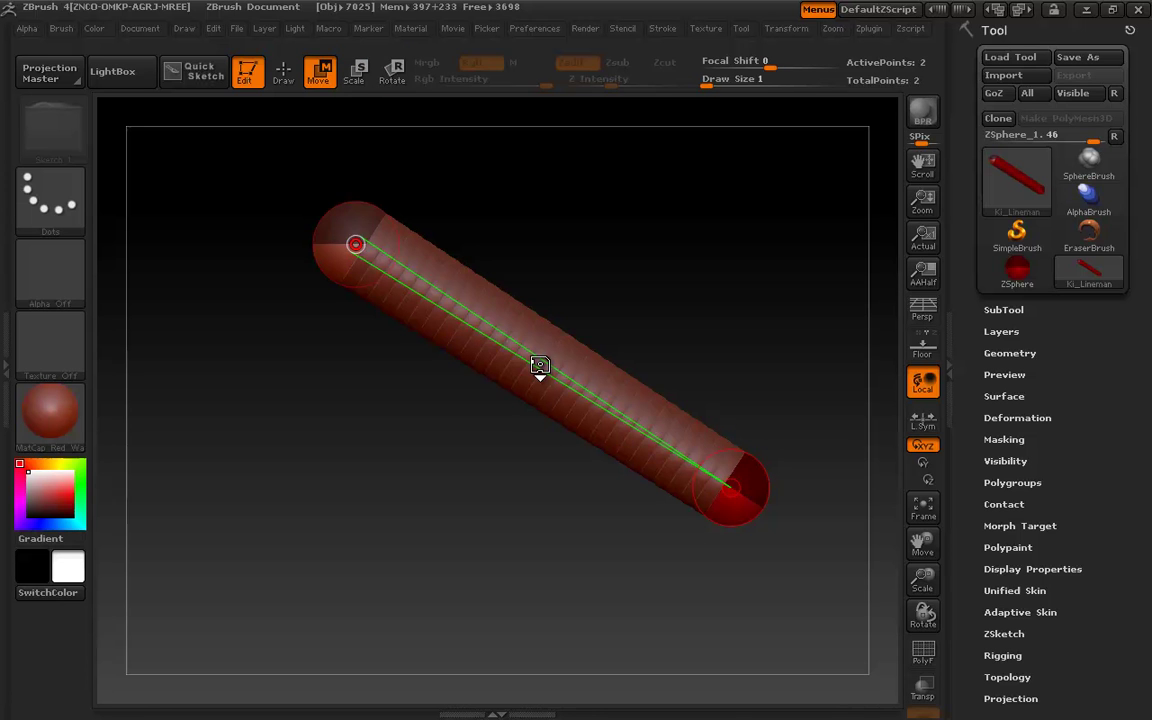
Insert a ZSphere midway along the chain and move it below the root ZSphere, bending the chain into an L shape.
key("q")
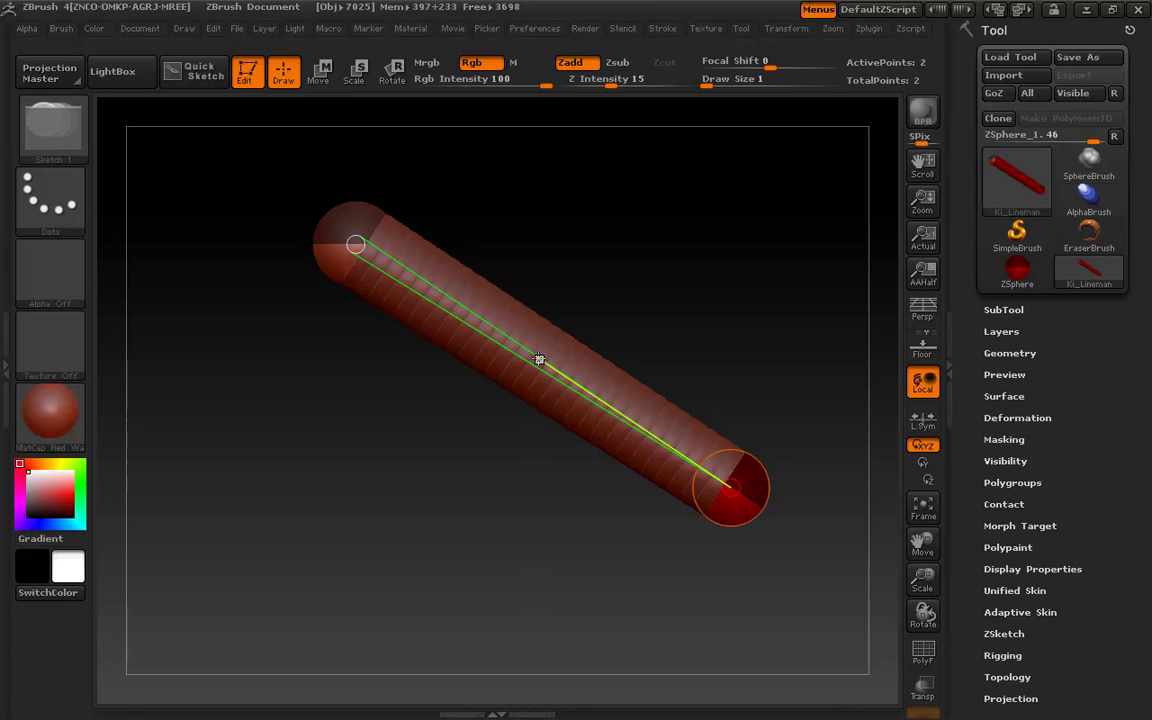
left_click(531, 354)
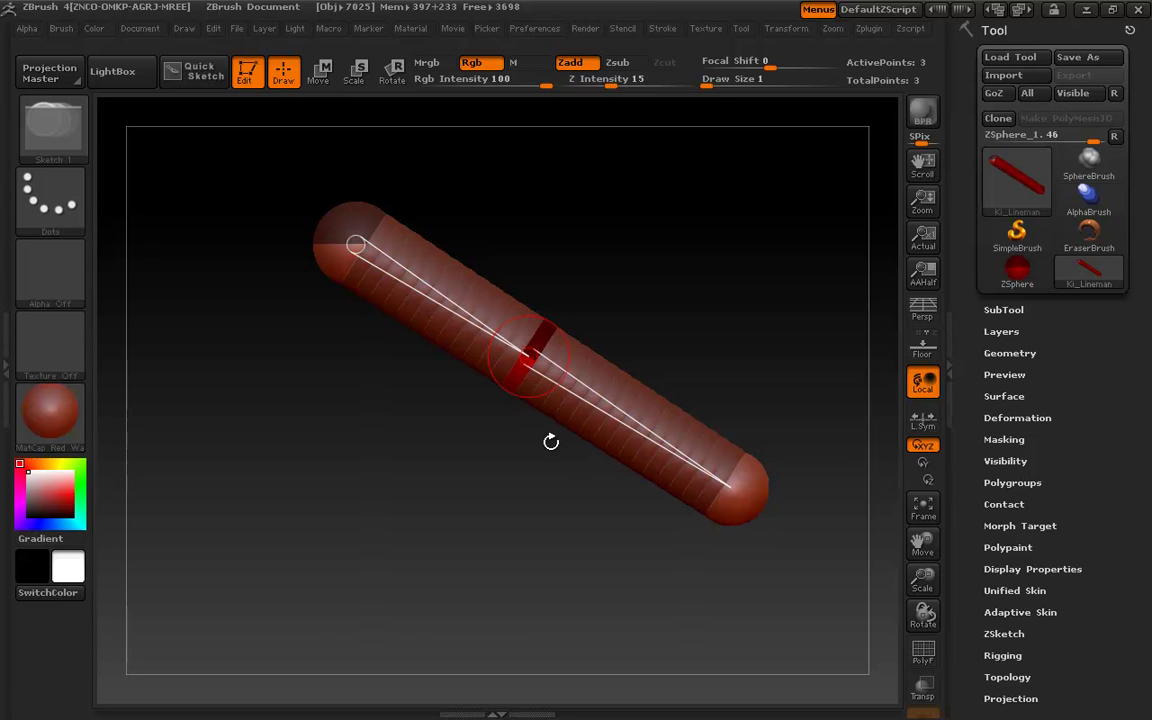
key("w")
mouse_move(548, 442)
left_mouse_down()
mouse_move(352, 427)
mouse_move(449, 395)
mouse_move(460, 404)
left_mouse_up()
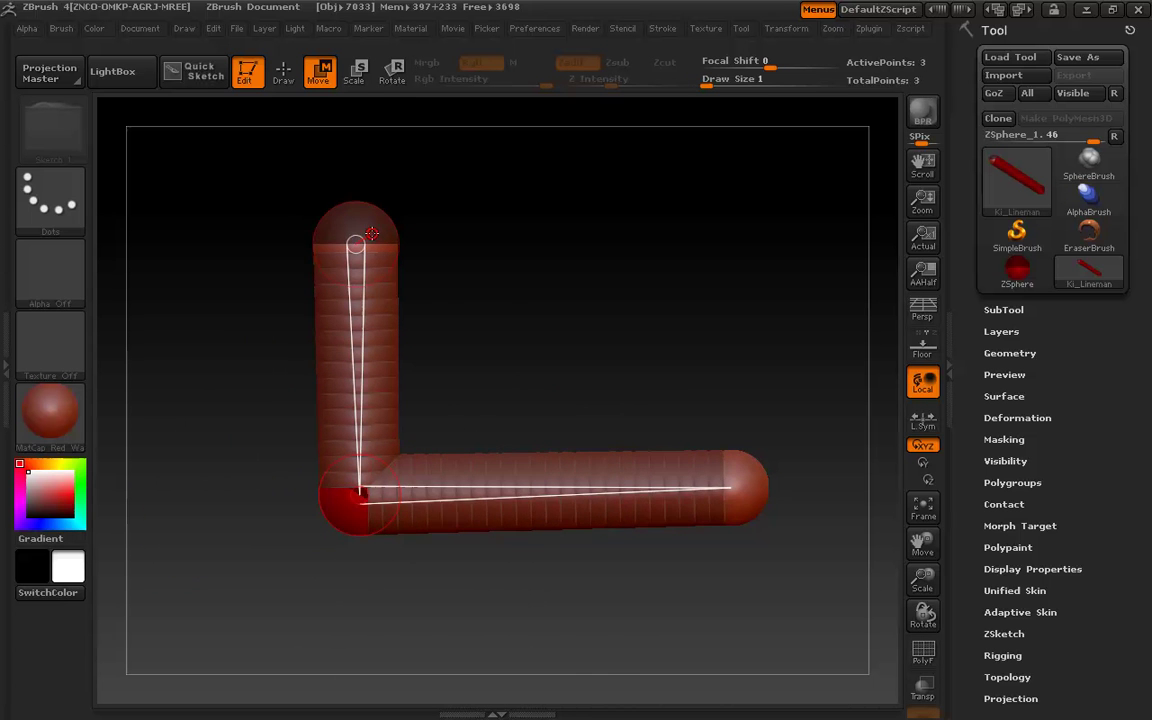
left_click_drag(563, 276, 569, 323, "alt")
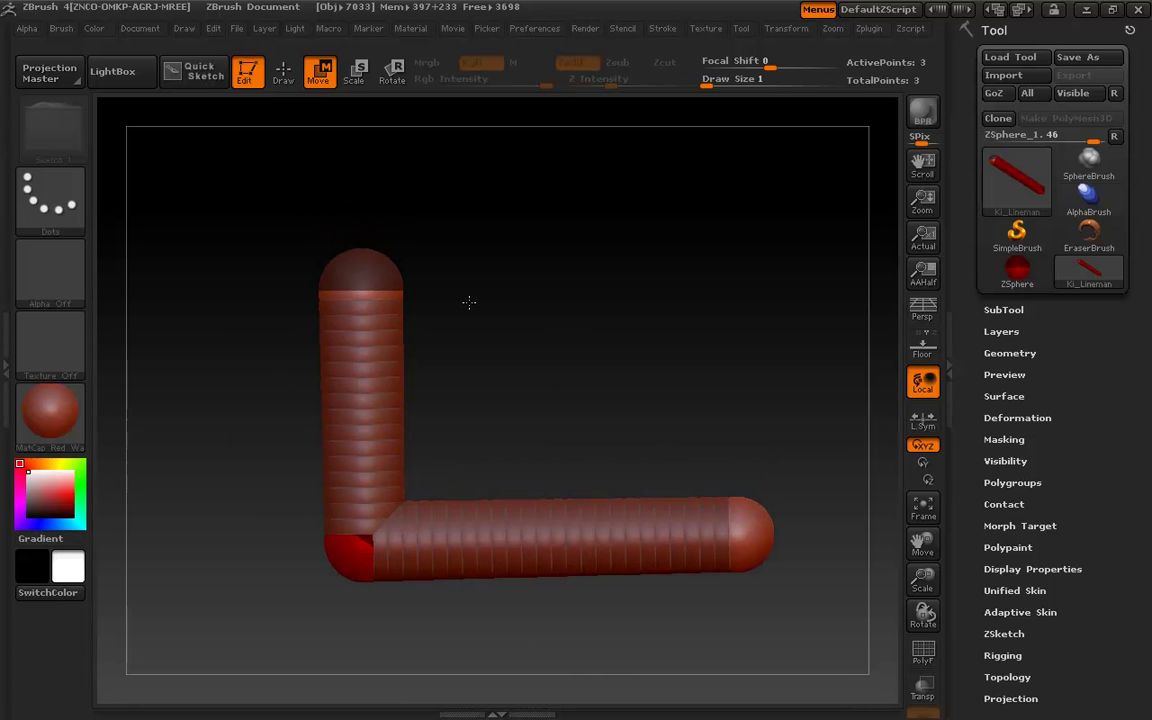
left_click(367, 276)
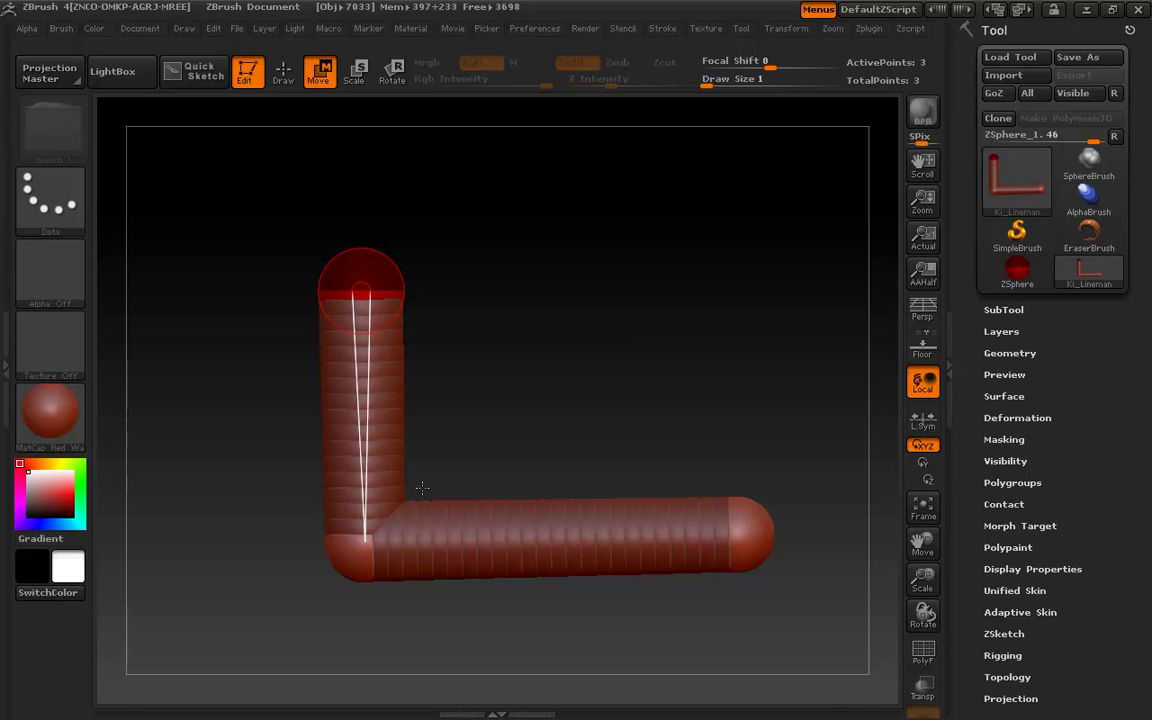
mouse_move(365, 543)
left_mouse_down()
mouse_move(350, 534)
mouse_move(365, 534)
left_mouse_up()
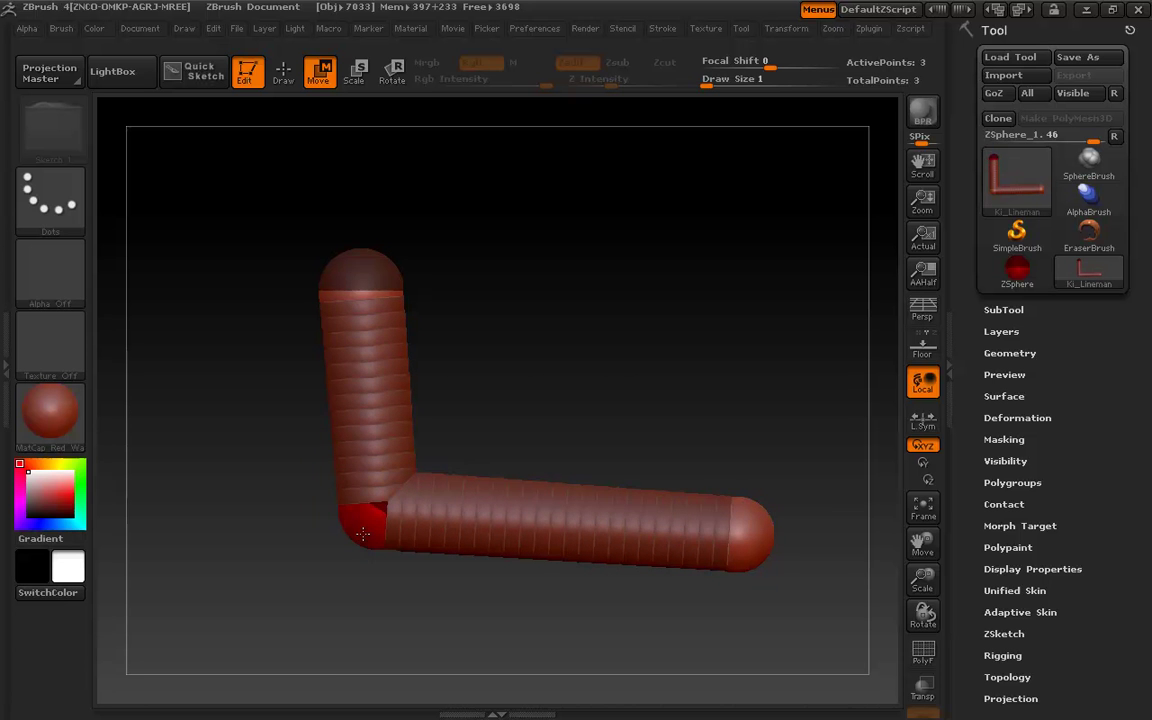
Check the reference artwork, then reposition the root and middle ZSpheres to make the chain a short, nearly horizontal lower body.
left_click_drag(0, 31, 685, 55)
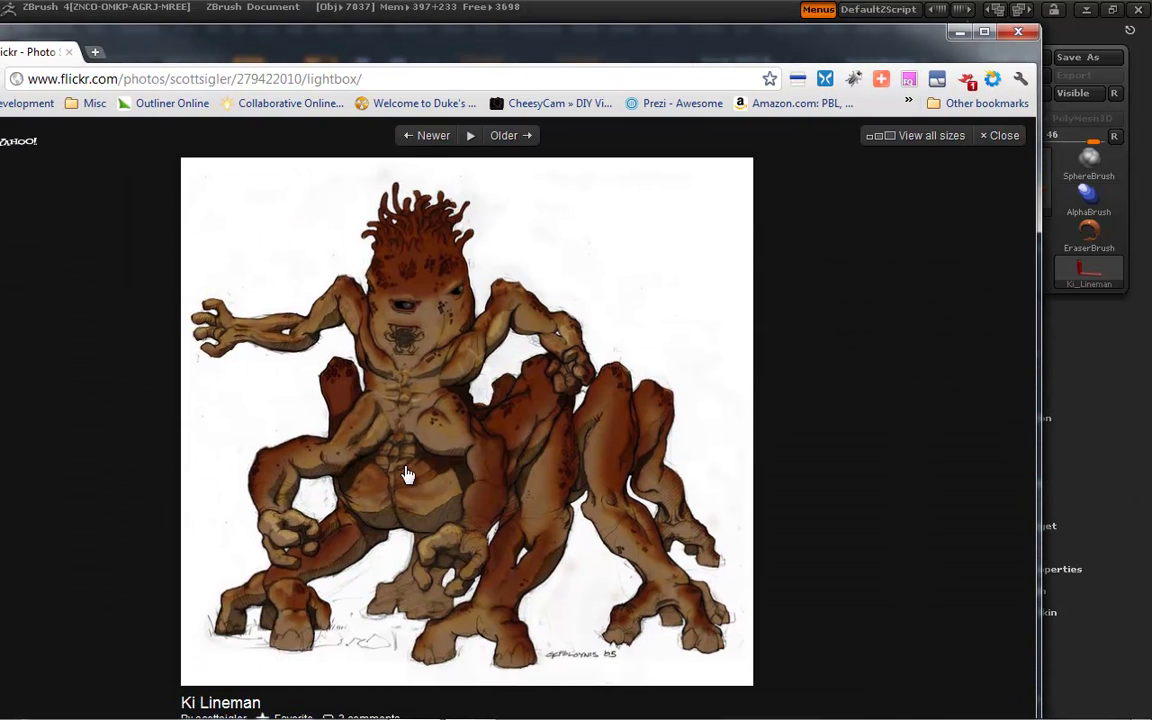
left_click(957, 35)
left_click_drag(366, 277, 316, 389)
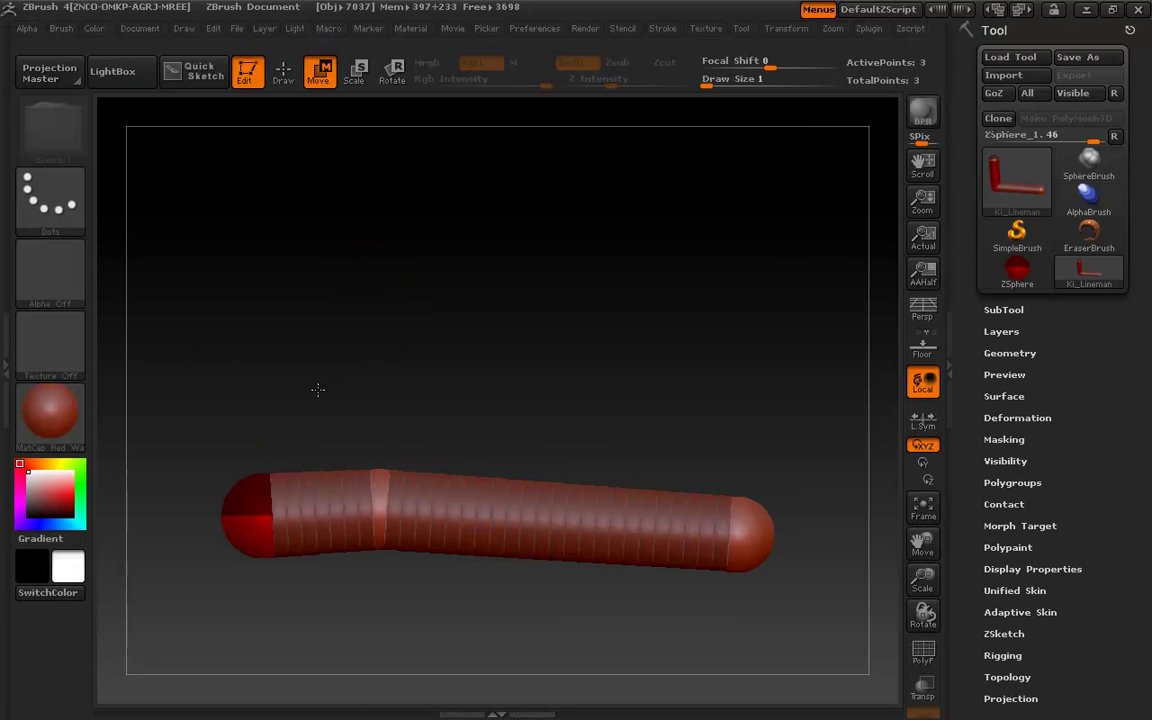
left_click_drag(389, 483, 500, 496)
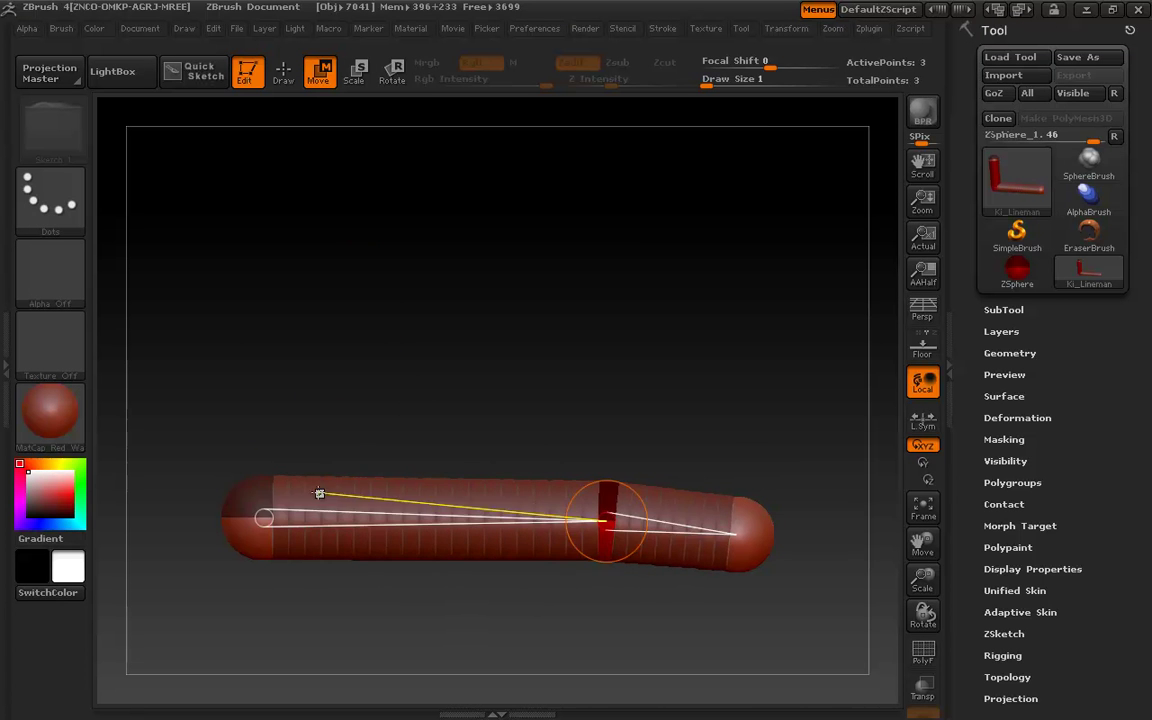
left_click_drag(265, 505, 339, 507)
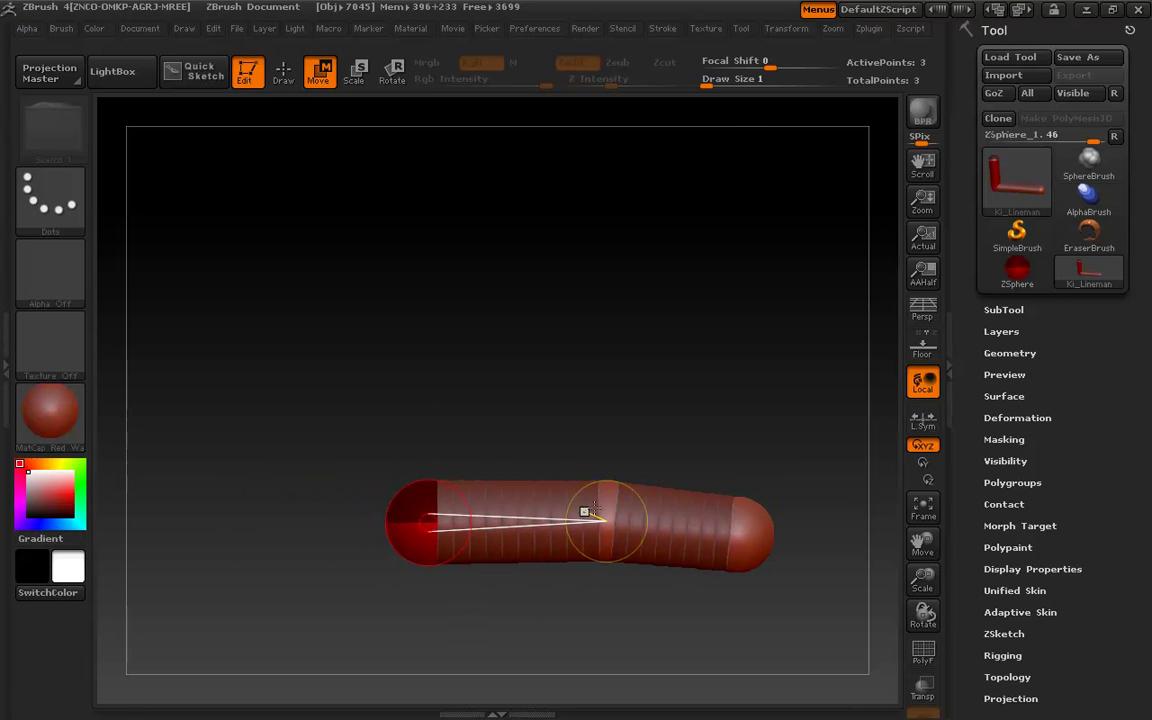
Add a small child ZSphere on top of the root ZSphere at the front end of the body.
mouse_move(564, 354)
left_mouse_down()
mouse_move(627, 429)
mouse_move(579, 429)
left_mouse_up()
key("q")
left_click_drag(339, 442, 350, 446)
left_click_drag(597, 522, 553, 496)
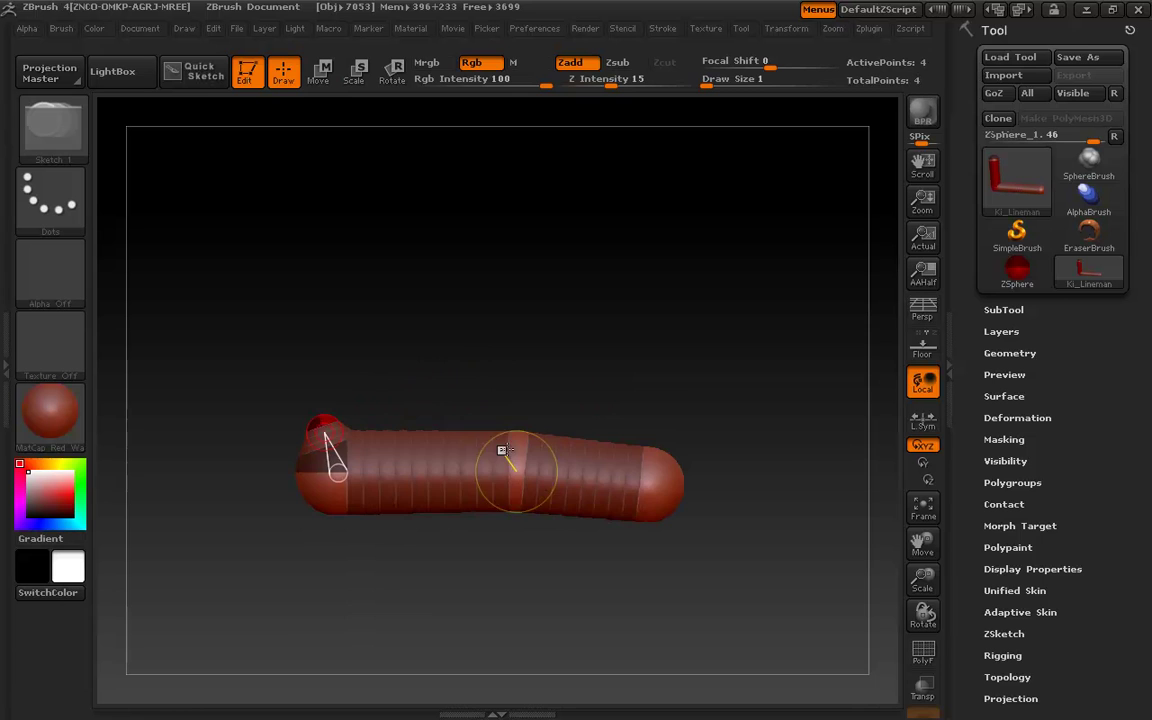
Move the small child ZSphere straight up from the root to form an upright torso, and scale it up to nearly the torso base's thickness.
left_click_drag(470, 304, 553, 353)
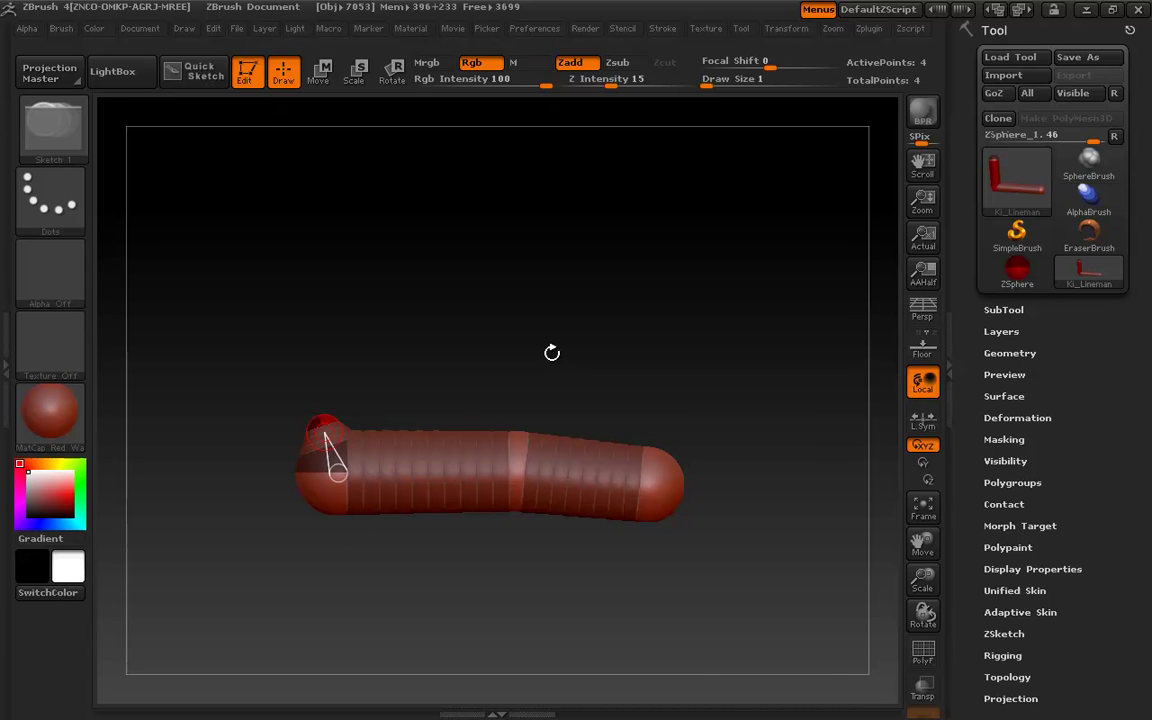
key("w")
left_click_drag(317, 420, 339, 200)
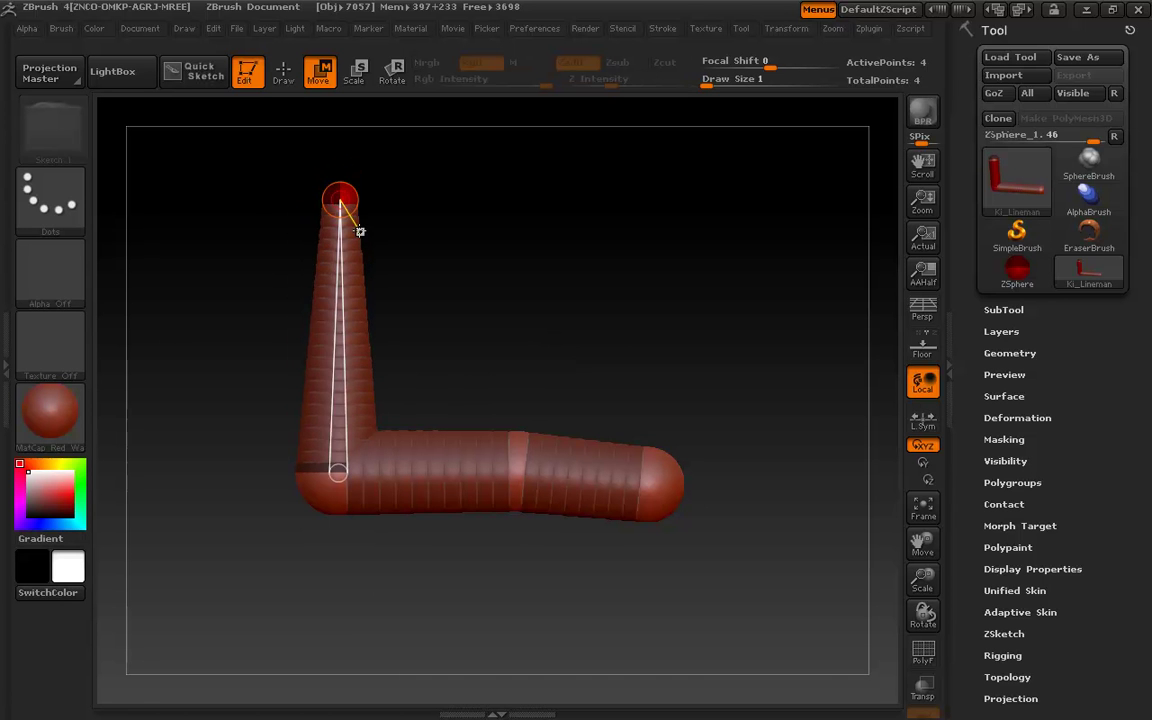
left_click(354, 71)
left_click_drag(340, 196, 461, 570)
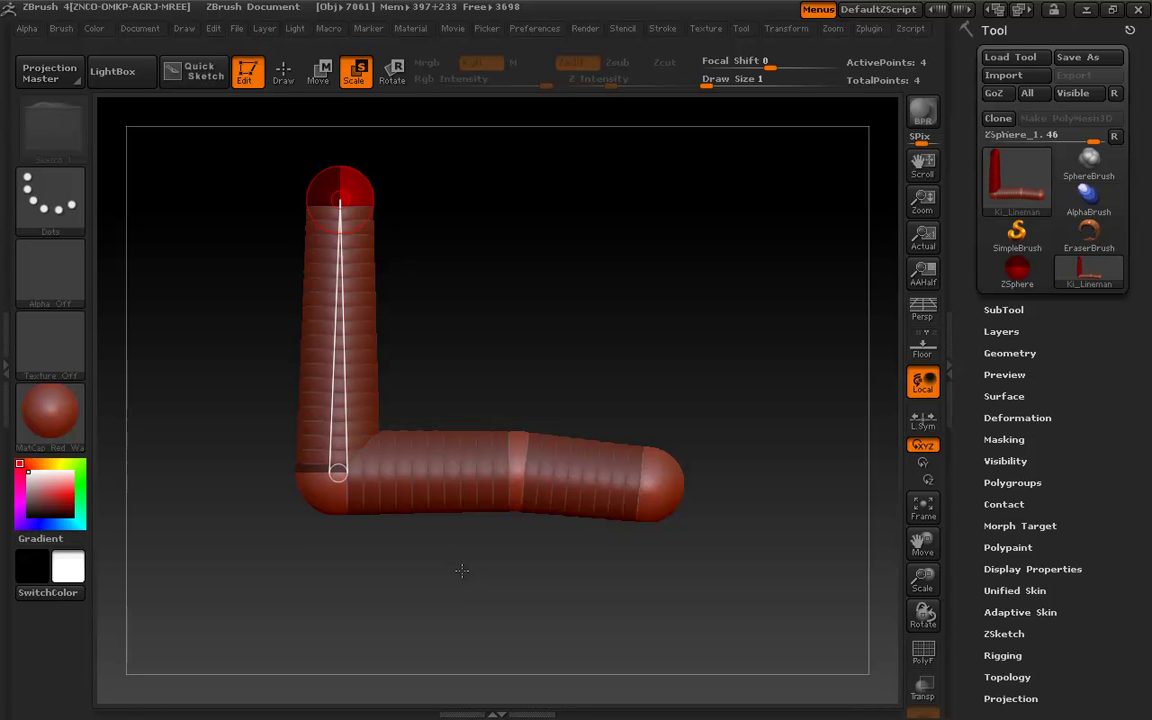
Switch to the browser and examine the Ki Lineman reference artwork for the torso and lower body proportions.
key("super")
left_click(412, 702)
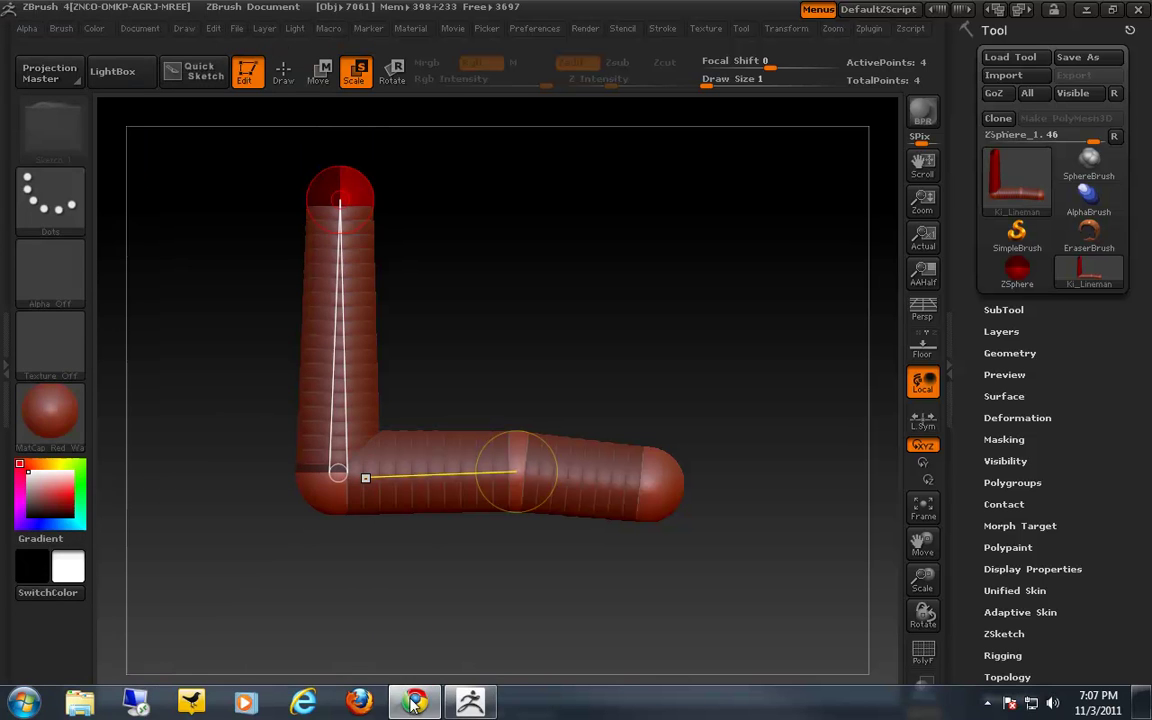
left_click_drag(524, 56, 549, 57)
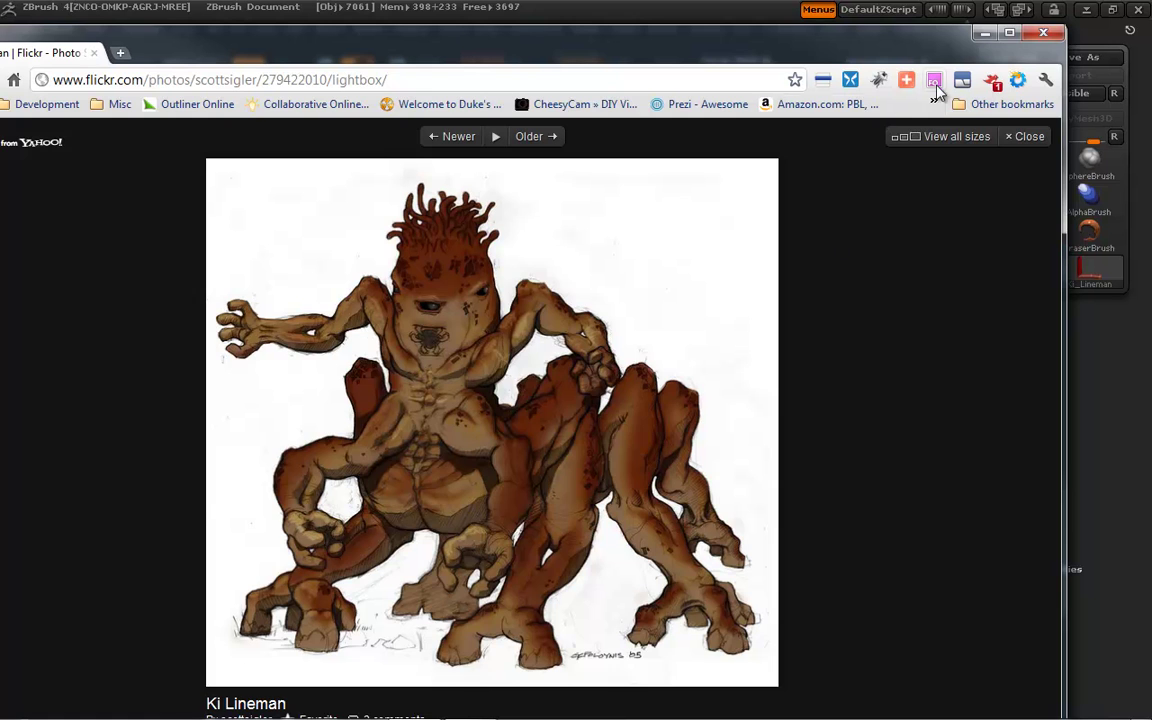
left_click(985, 32)
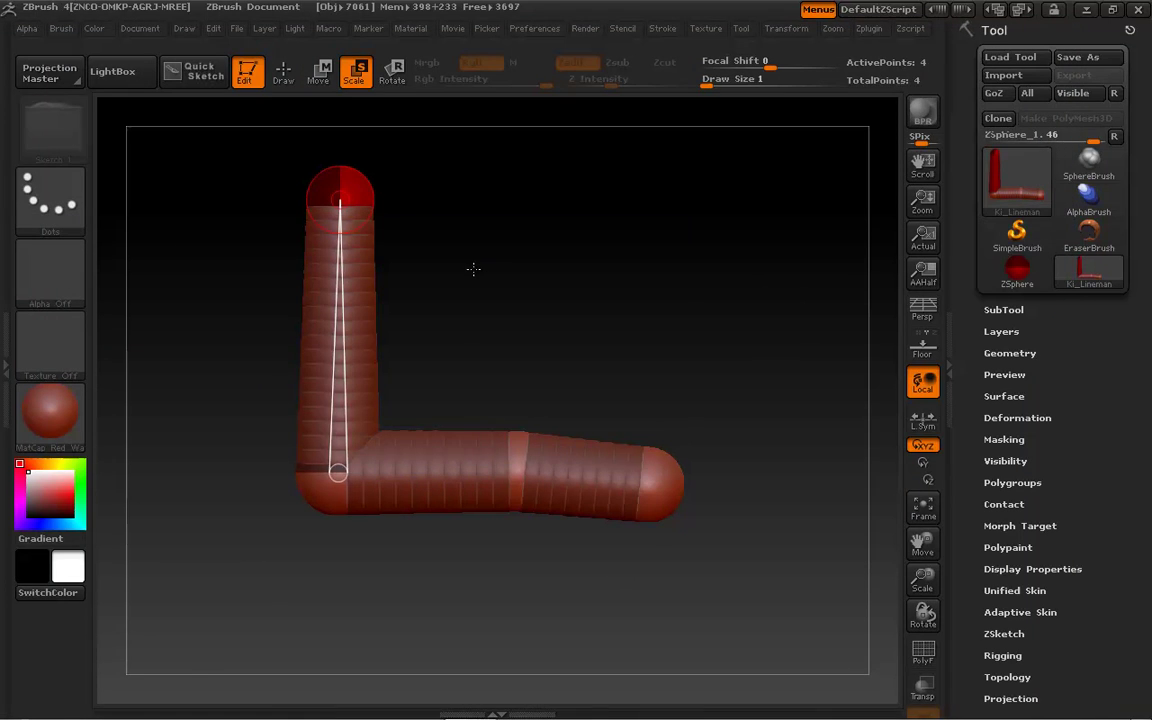
left_click_drag(481, 270, 504, 303)
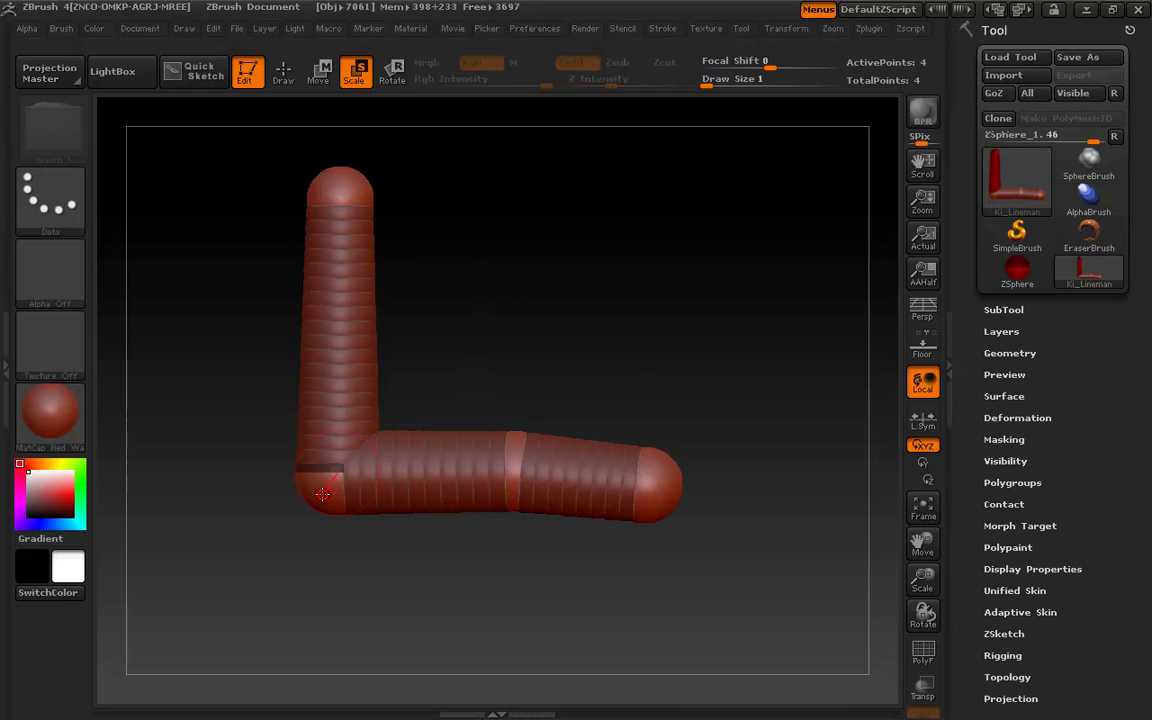
Try scaling the root ZSphere and its connected body and torso segments, and undo the scaling.
key("r")
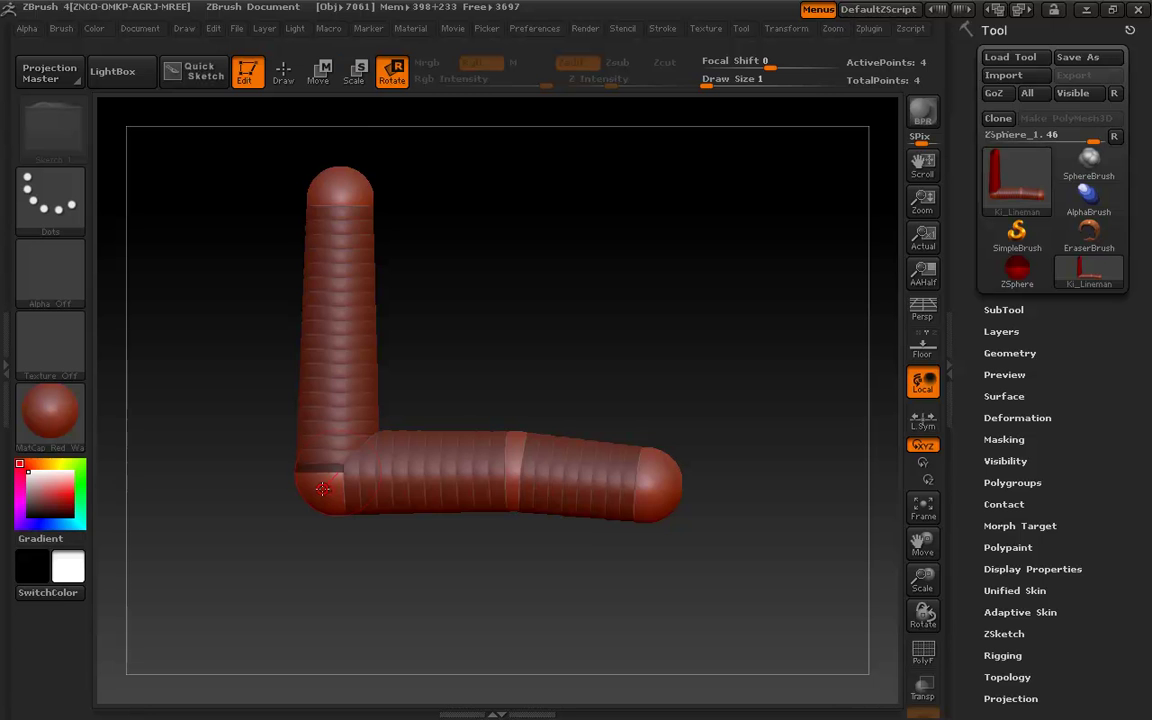
left_click(356, 70)
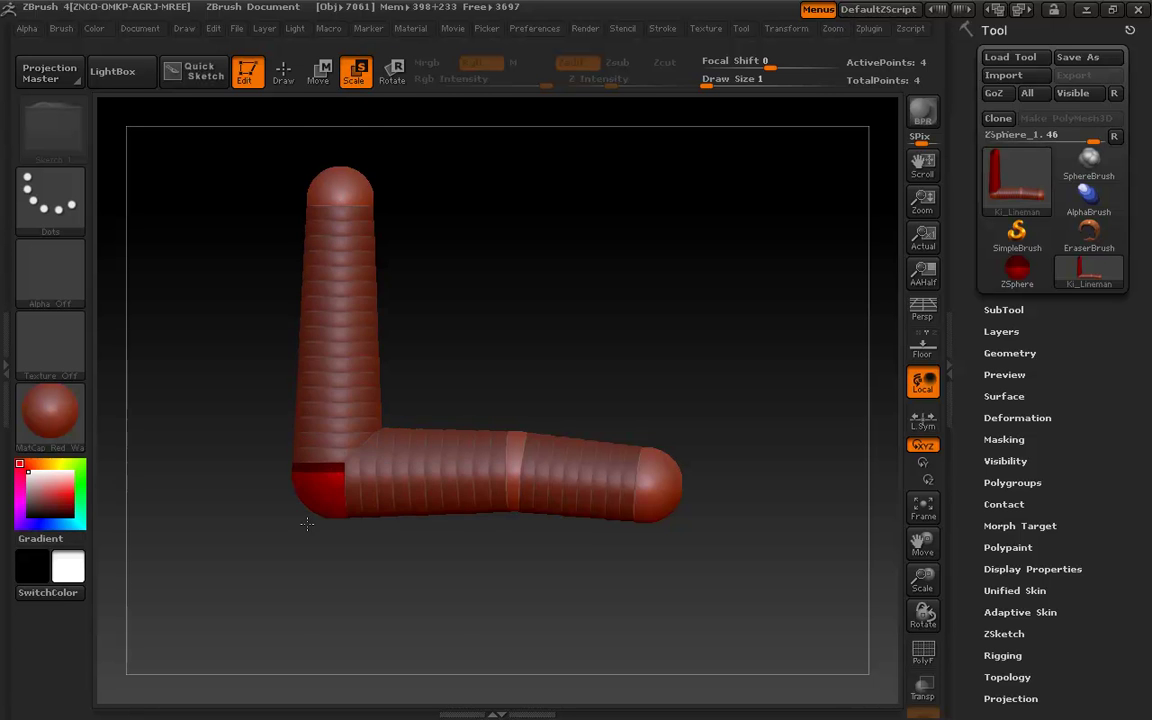
left_click_drag(328, 490, 310, 370)
left_click_drag(399, 471, 476, 205)
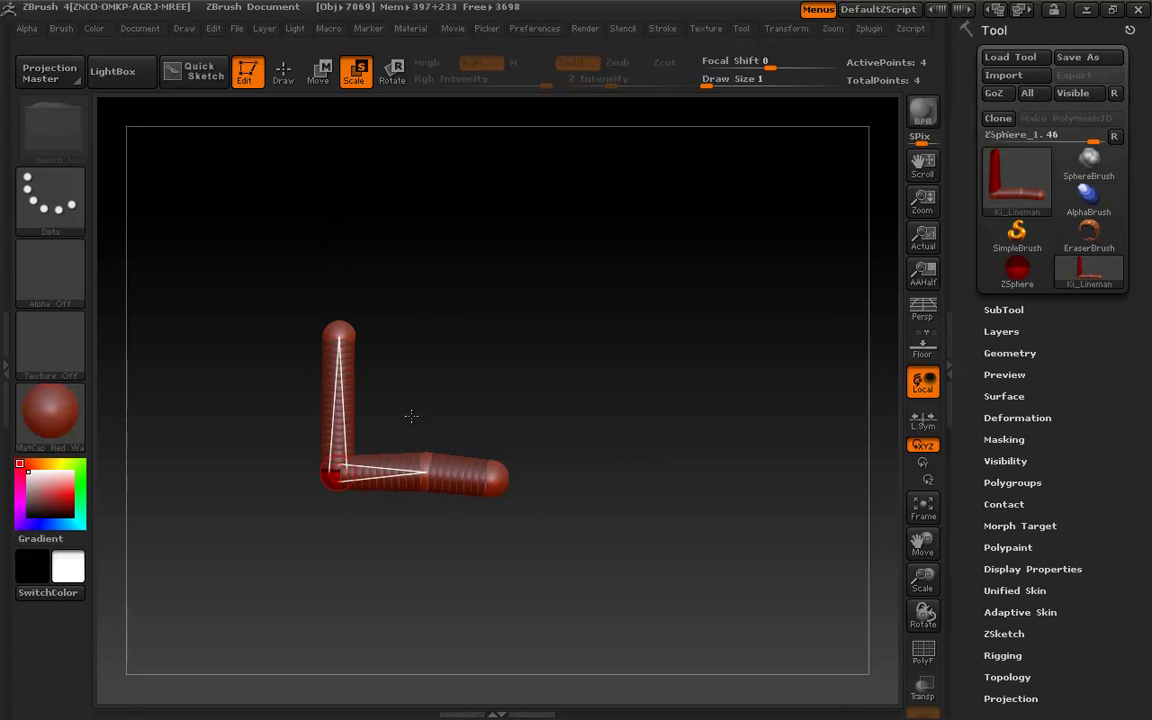
left_click_drag(398, 458, 437, 326)
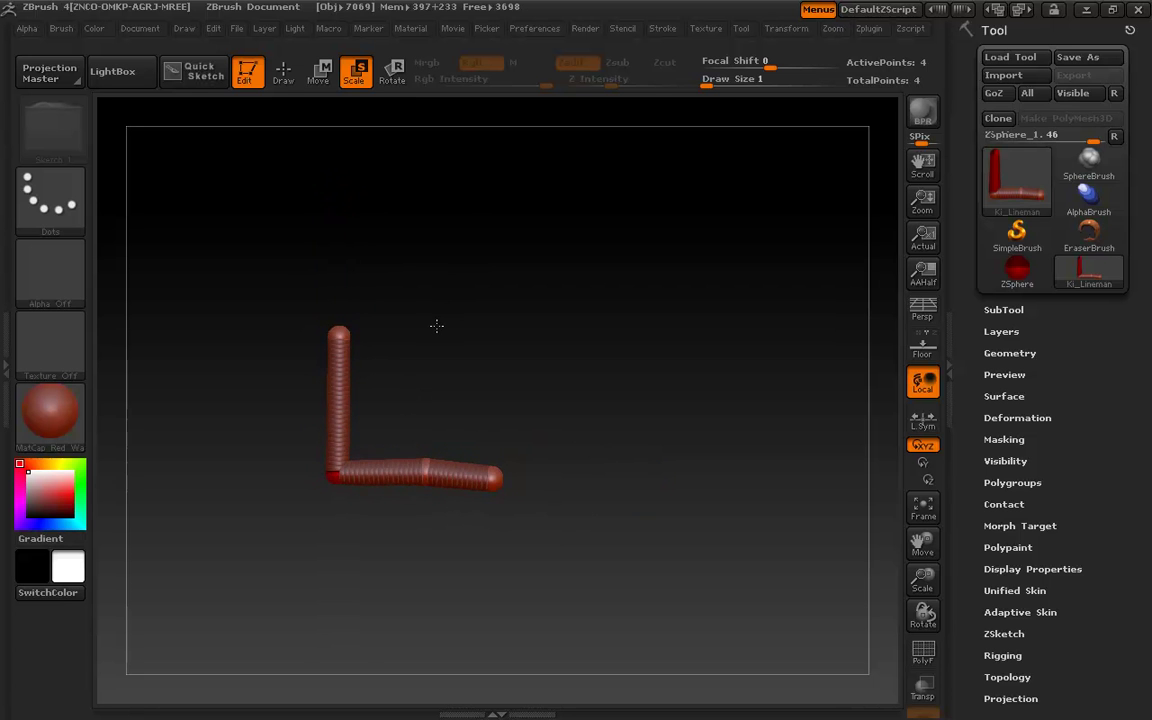
key("ctrl+z")
key("ctrl+z")
Scale the armature down to thin torso and body segments, and move the lower body's middle ZSphere closer to the root.
left_click_drag(404, 483, 518, 91)
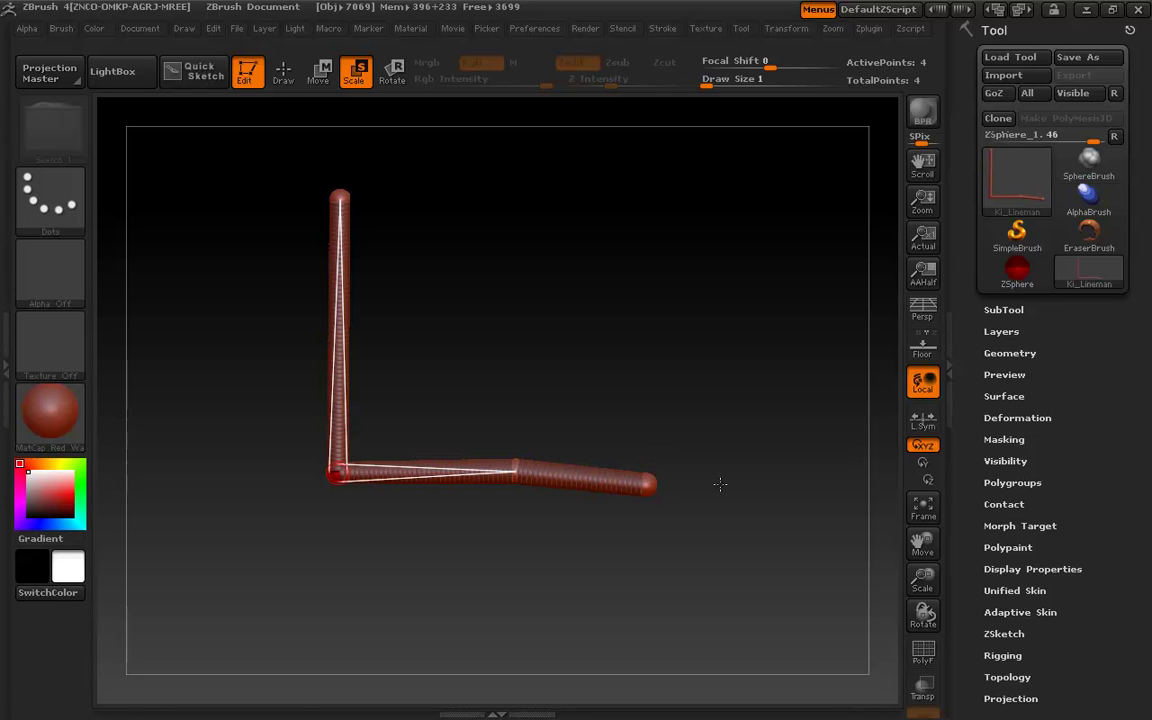
key("w")
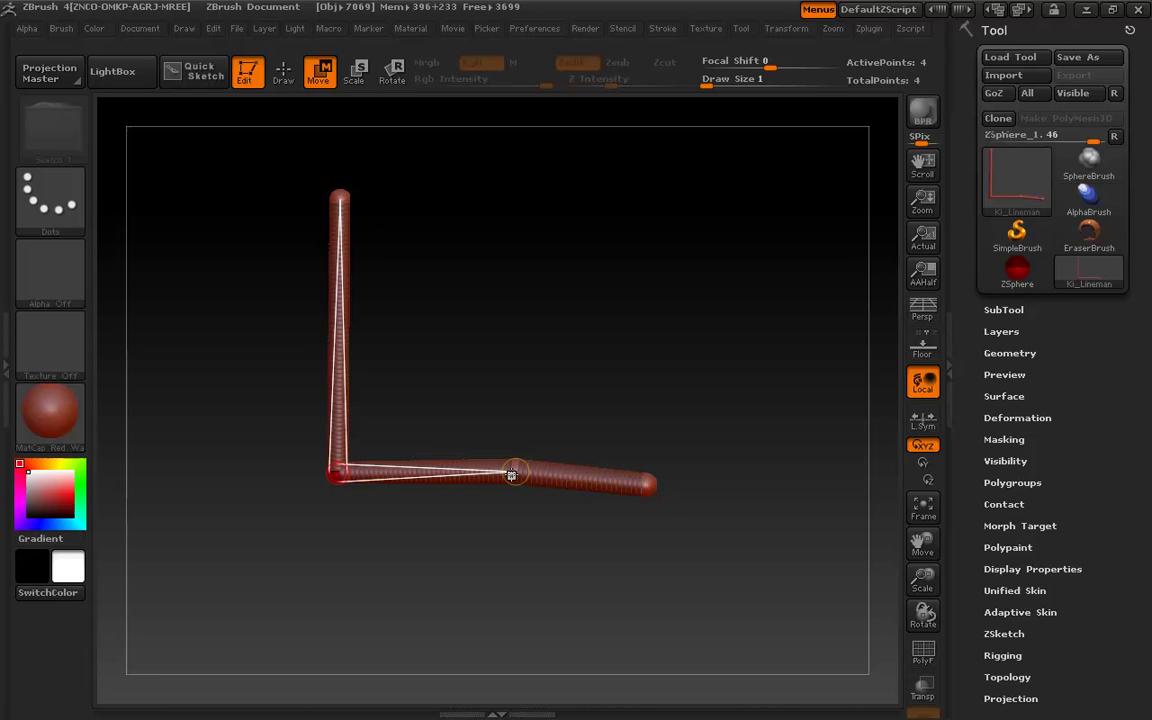
mouse_move(511, 474)
left_mouse_down()
mouse_move(468, 462)
mouse_move(459, 476)
left_mouse_up()
Insert a ZSphere midway along the rear body segment, space the body joints, and raise the root slightly above the first joint.
key("q")
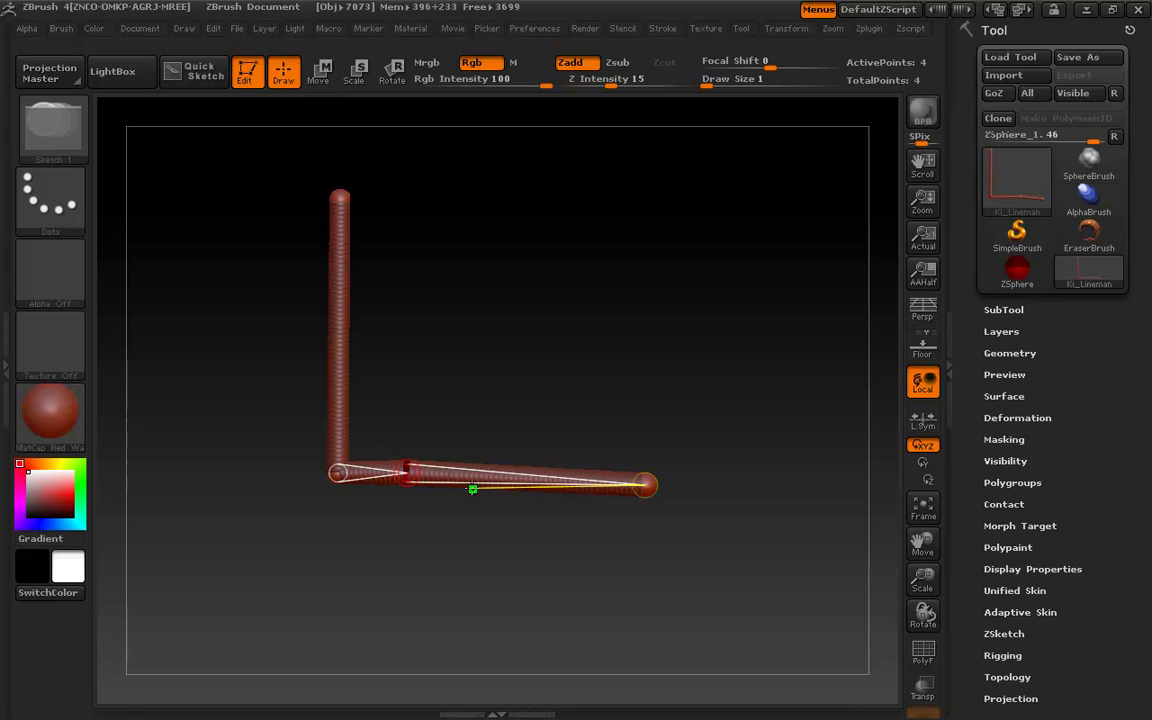
left_click(500, 475)
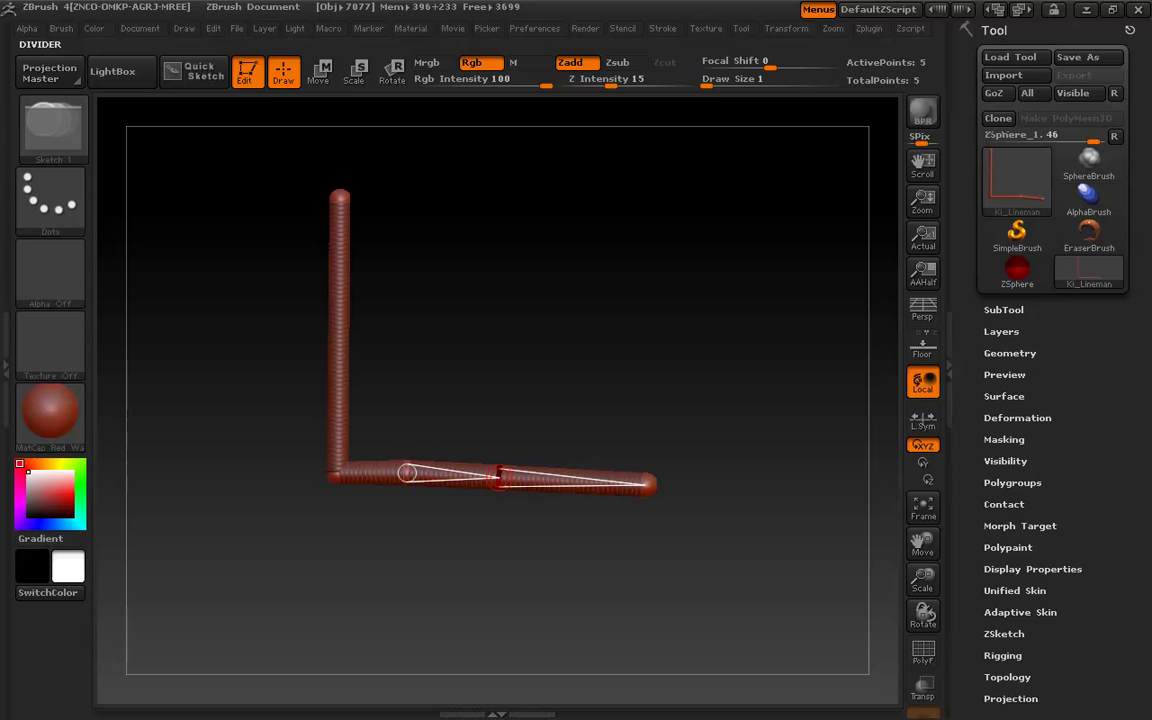
left_click_drag(0, 14, 0, 30)
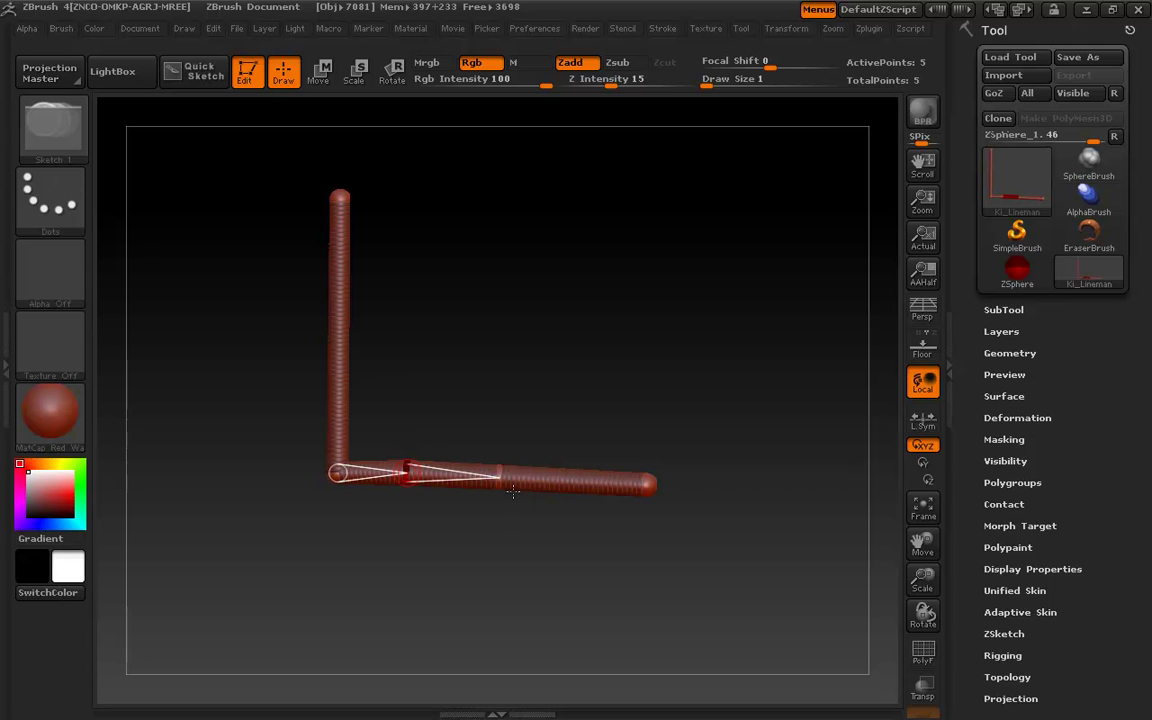
key("w")
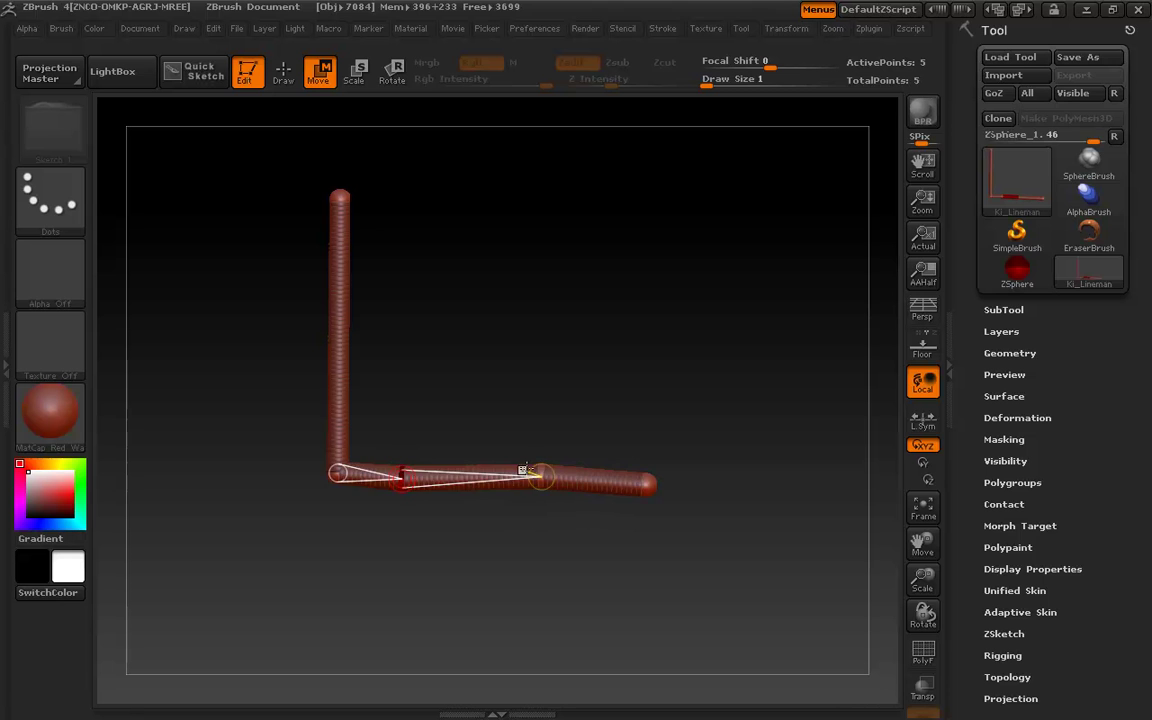
left_click_drag(539, 470, 521, 472)
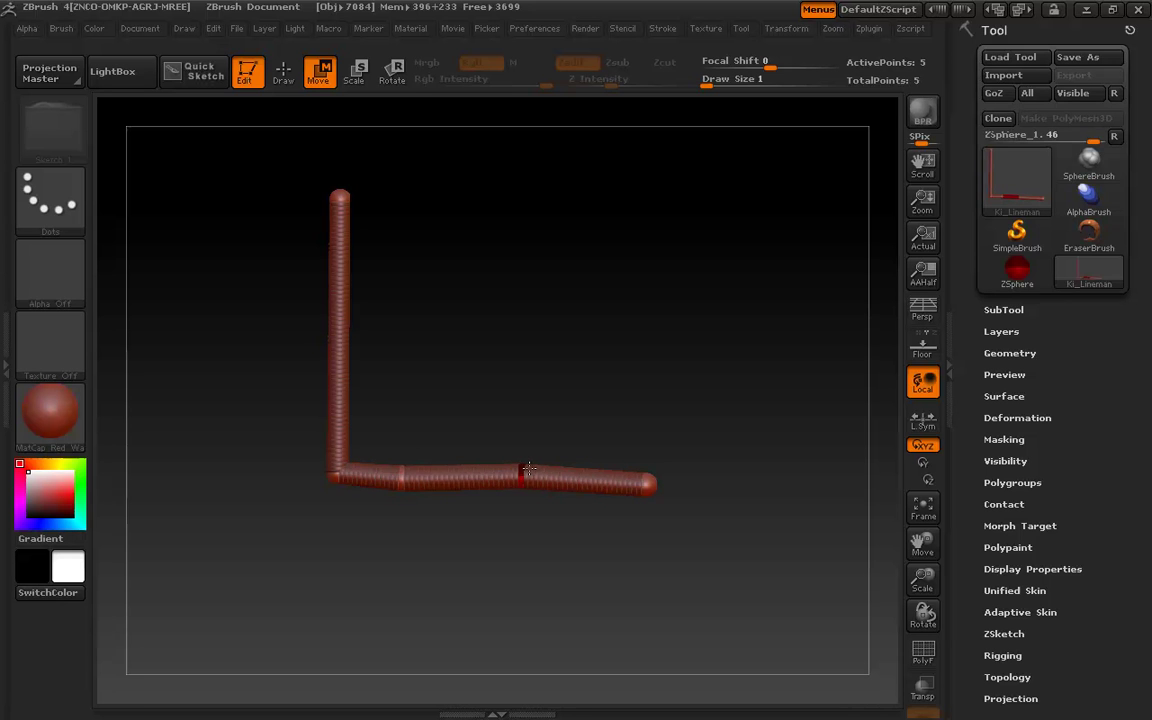
left_click_drag(349, 481, 343, 468)
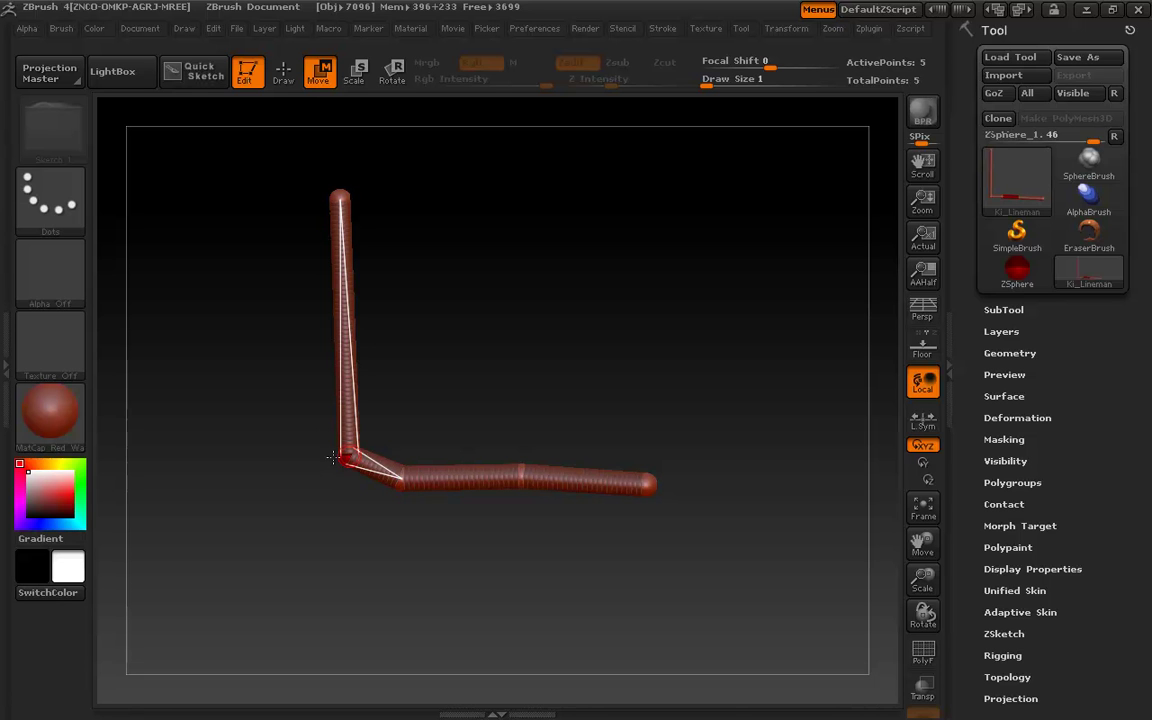
Add a symmetrical pair of child ZSpheres on the first body joint behind the root and move them straight outward as hip segments.
left_click_drag(453, 519, 508, 630)
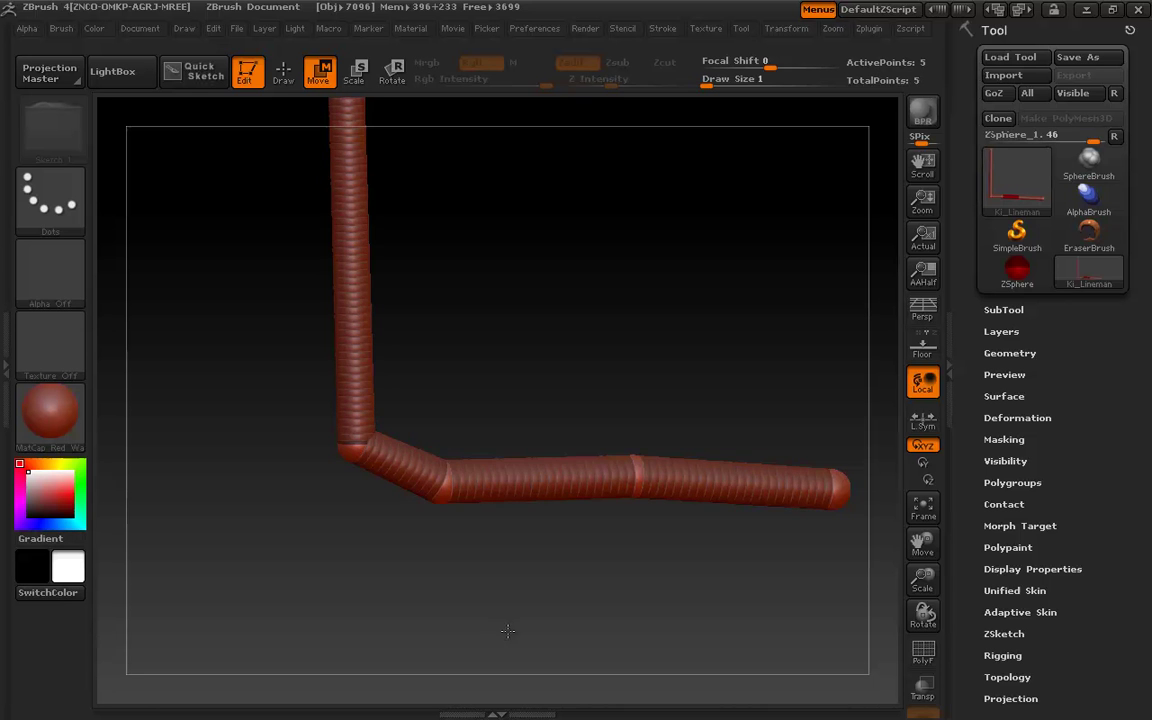
left_click_drag(489, 559, 465, 596, "alt")
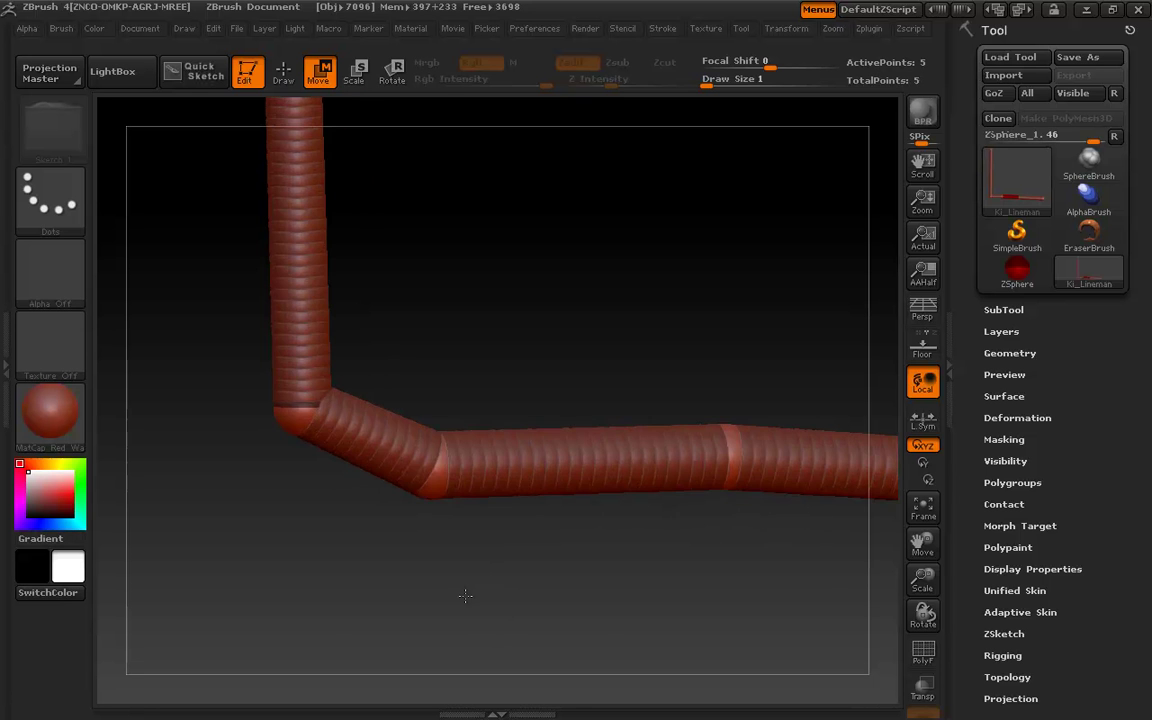
key("q")
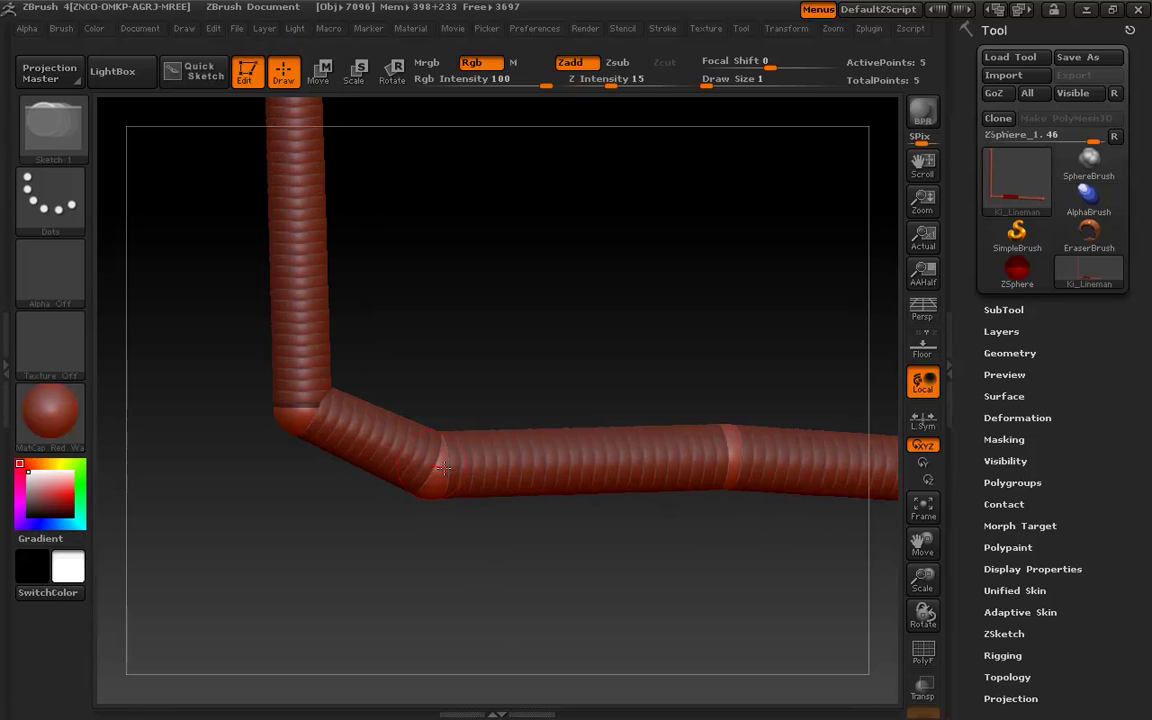
left_click_drag(442, 468, 466, 485)
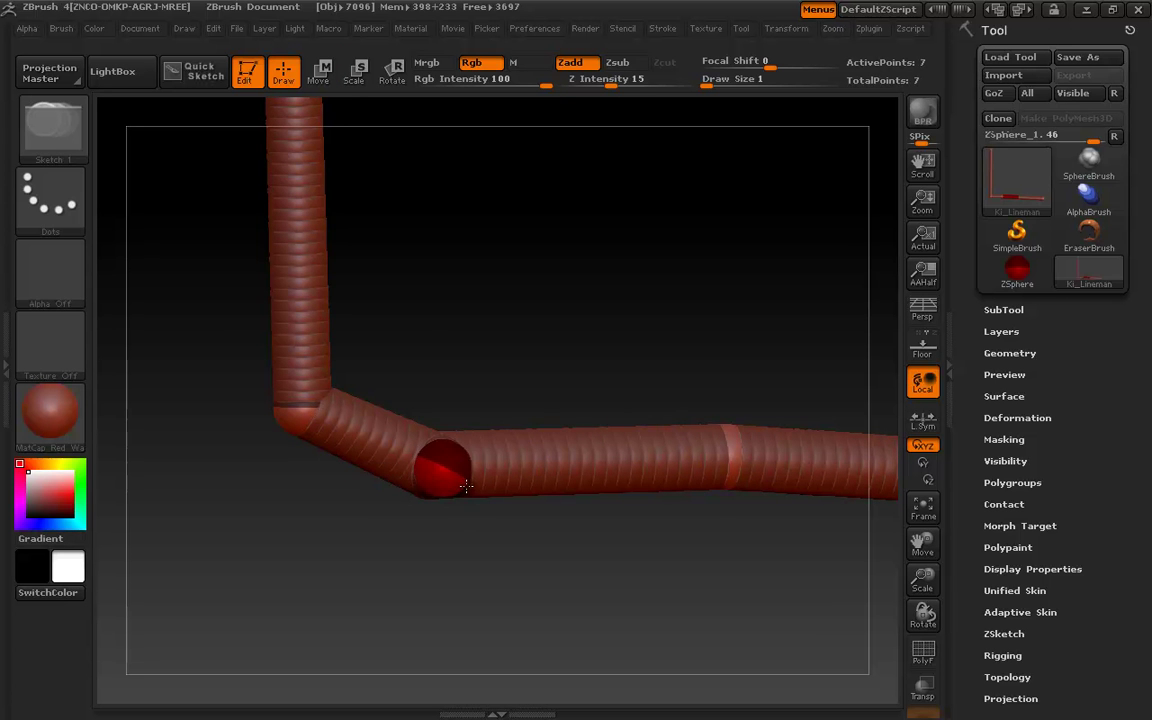
left_click_drag(591, 543, 635, 532)
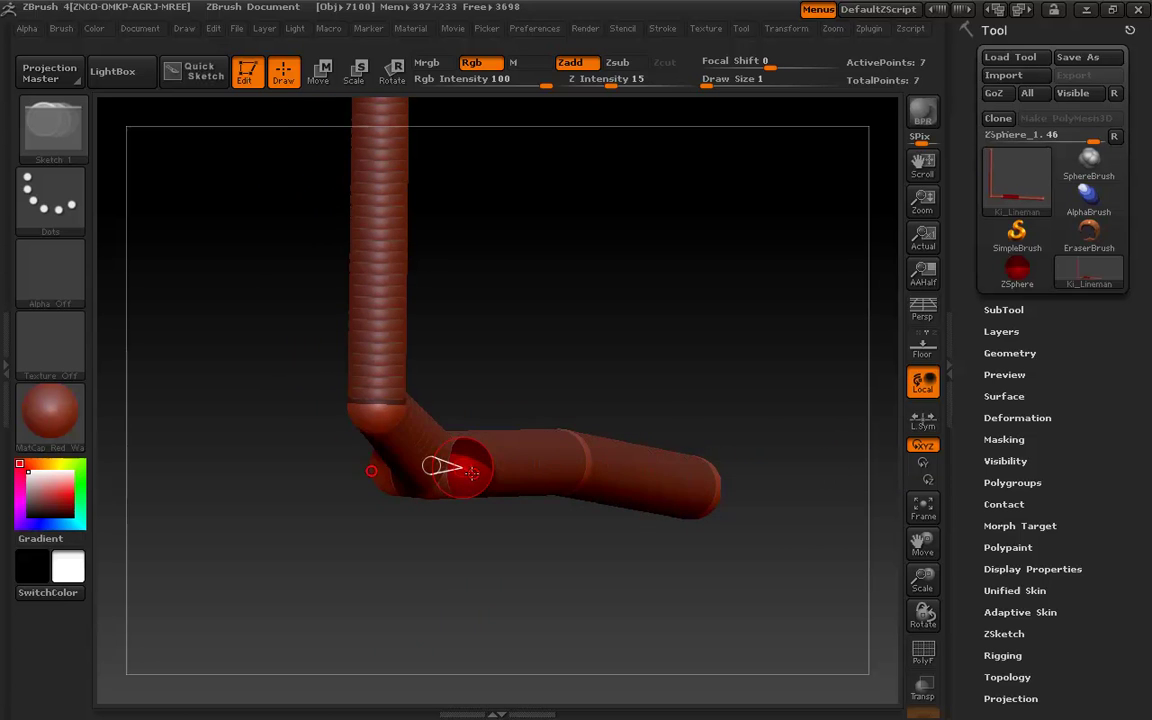
left_click_drag(430, 530, 532, 550)
key("w")
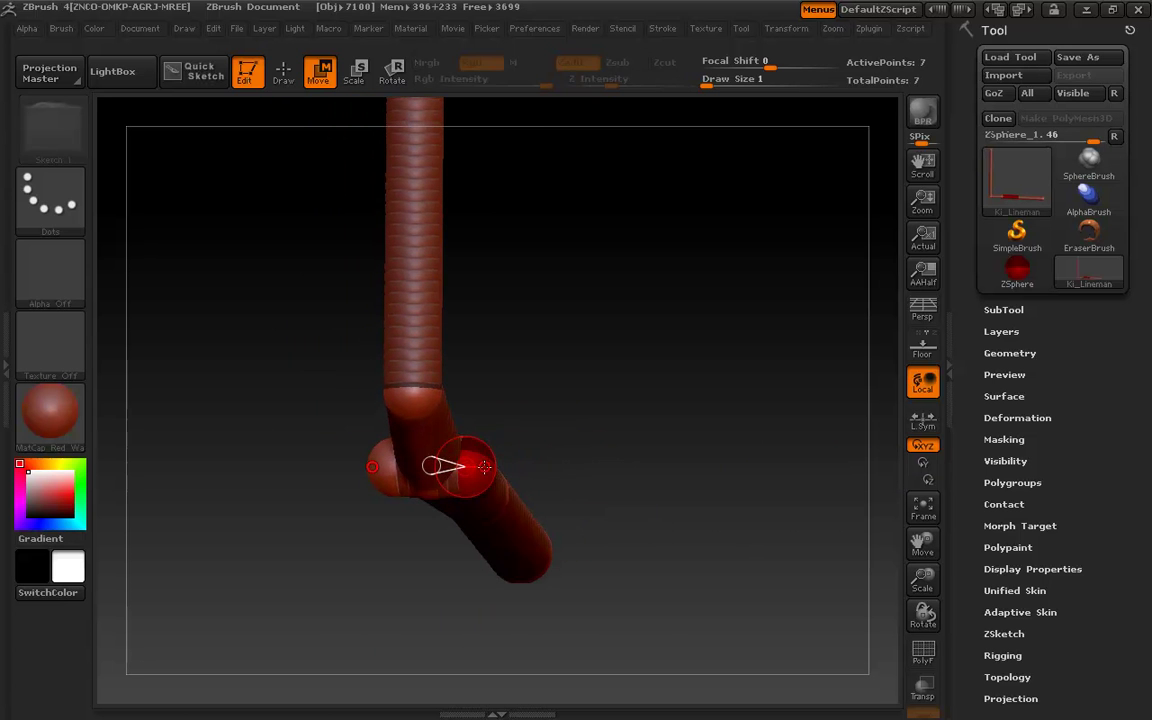
left_click_drag(482, 460, 655, 466)
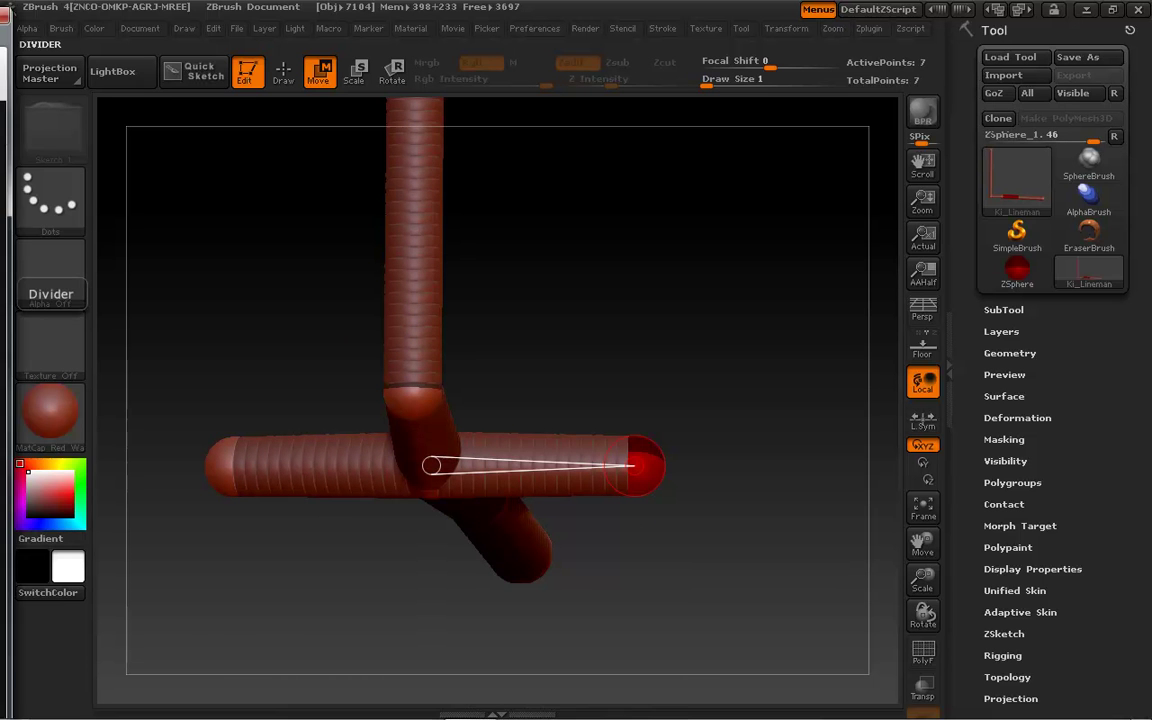
Check the reference artwork, add a mirrored child ZSphere to each hip end, and extend them up and away as limb segments.
left_click_drag(2, 82, 719, 49)
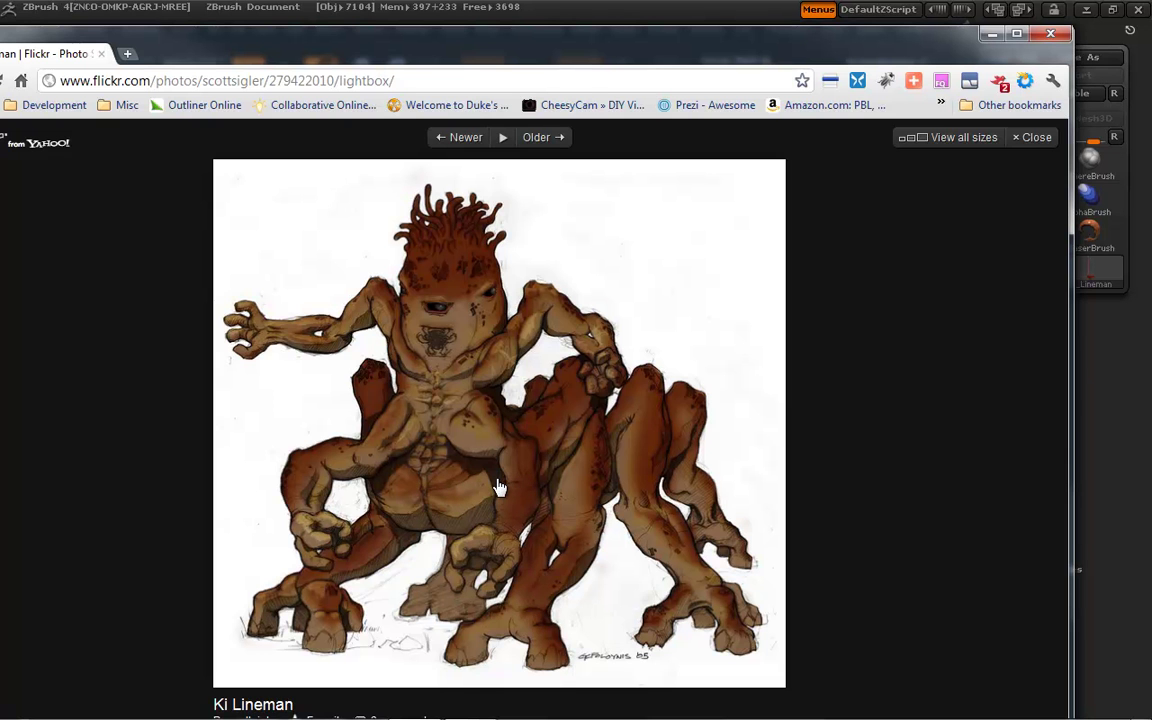
left_click_drag(602, 62, 0, 102)
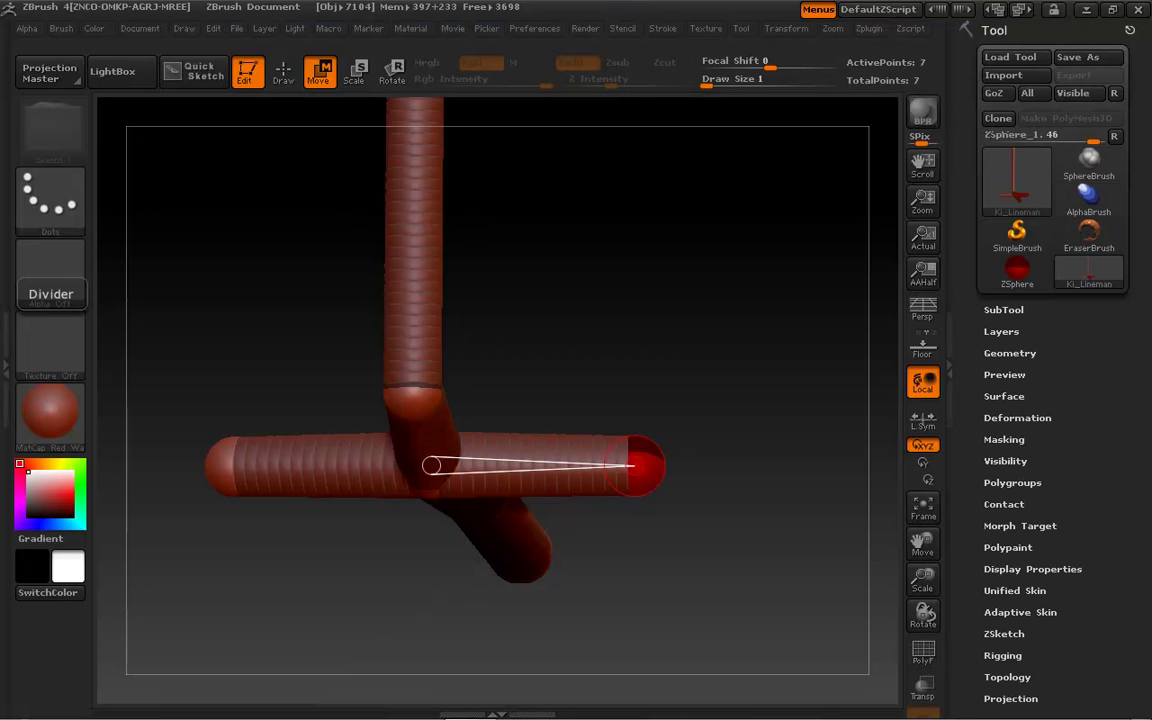
left_click_drag(862, 372, 658, 174)
left_click_drag(630, 580, 520, 576)
key("q")
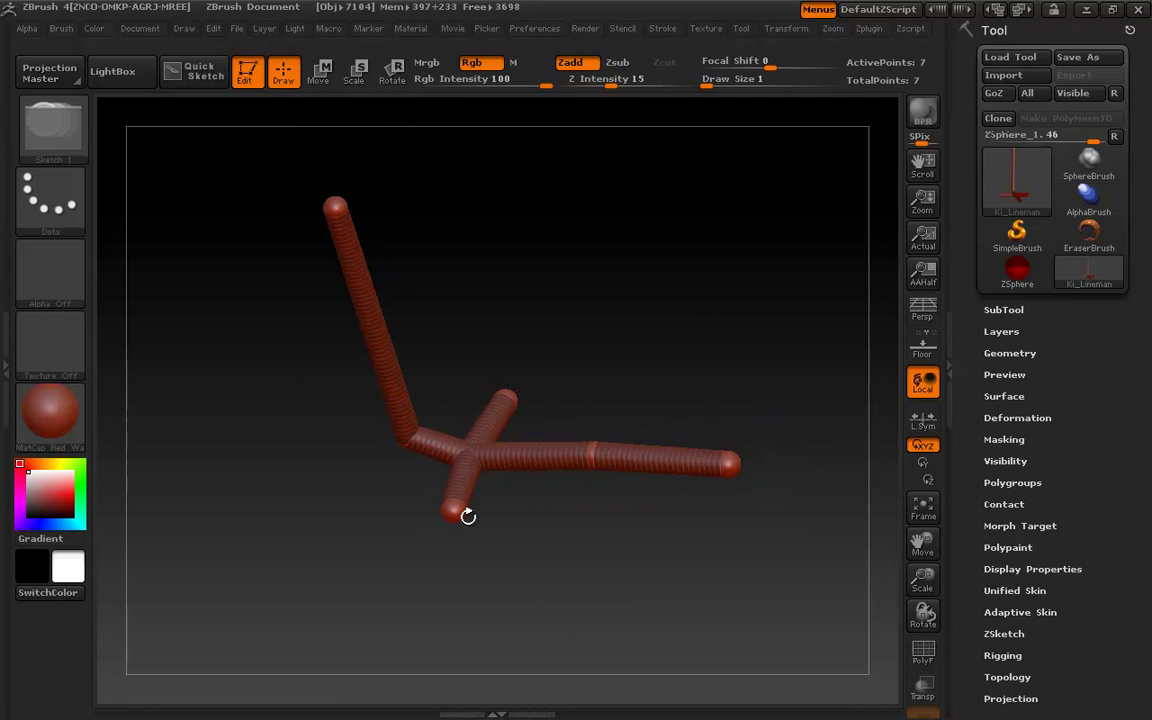
left_click(456, 508)
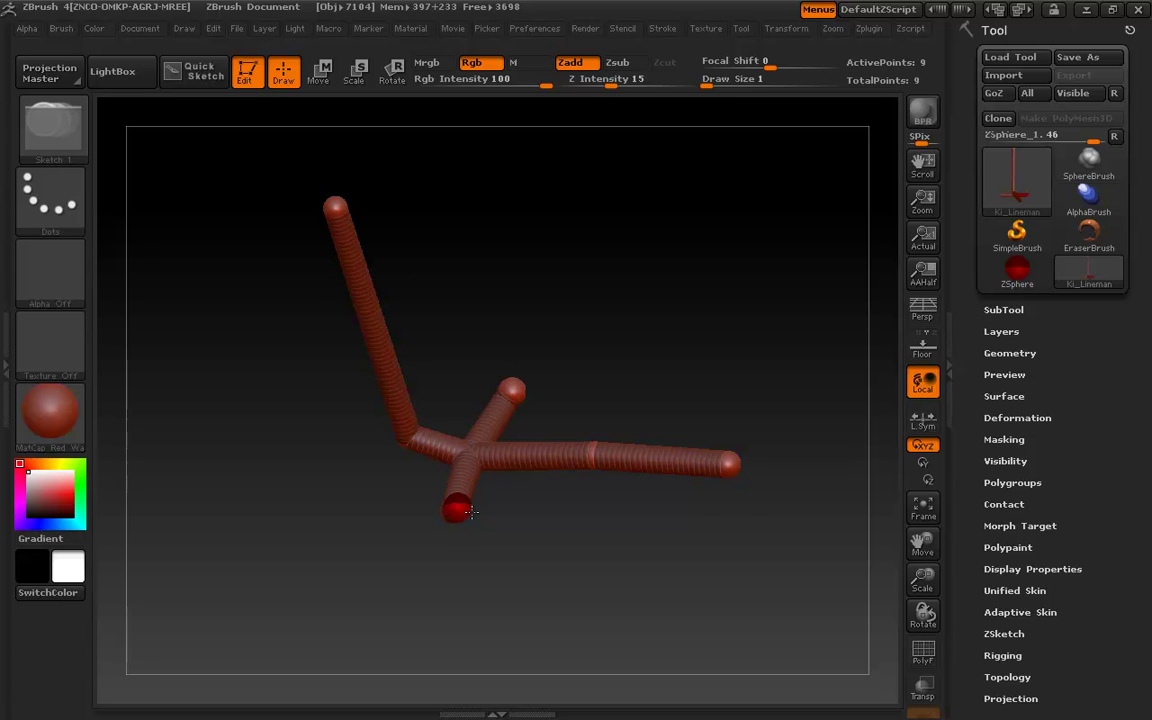
mouse_move(480, 540)
left_mouse_down()
mouse_move(527, 527)
mouse_move(522, 483)
left_mouse_up()
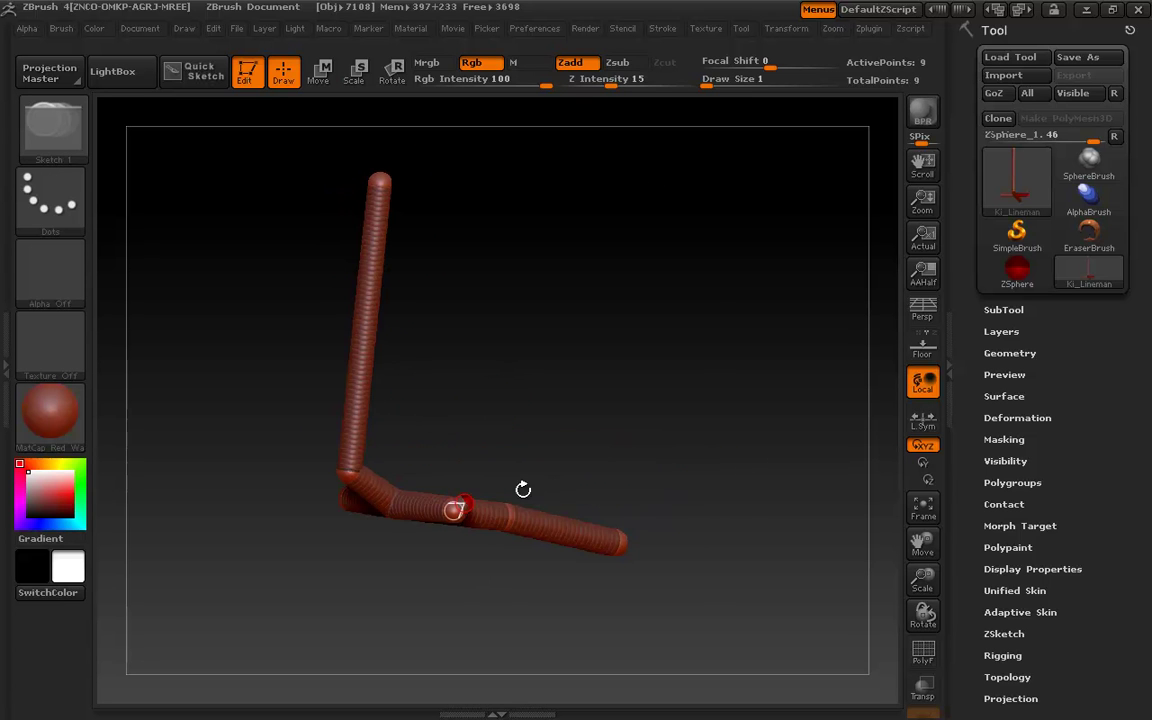
key("w")
left_click_drag(456, 508, 606, 379)
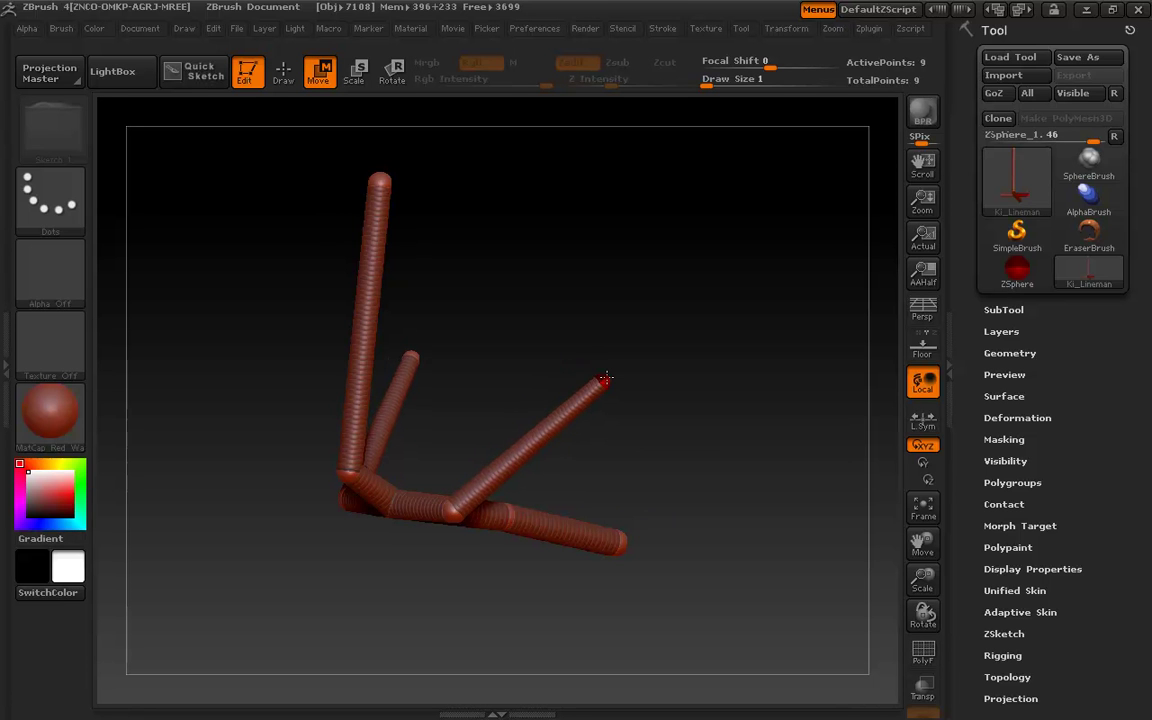
Move the mirrored limb ends below the hips so the limbs slant down and outward, and compare them with the reference artwork.
left_click_drag(766, 422, 662, 443)
left_click_drag(456, 567, 603, 522, "alt")
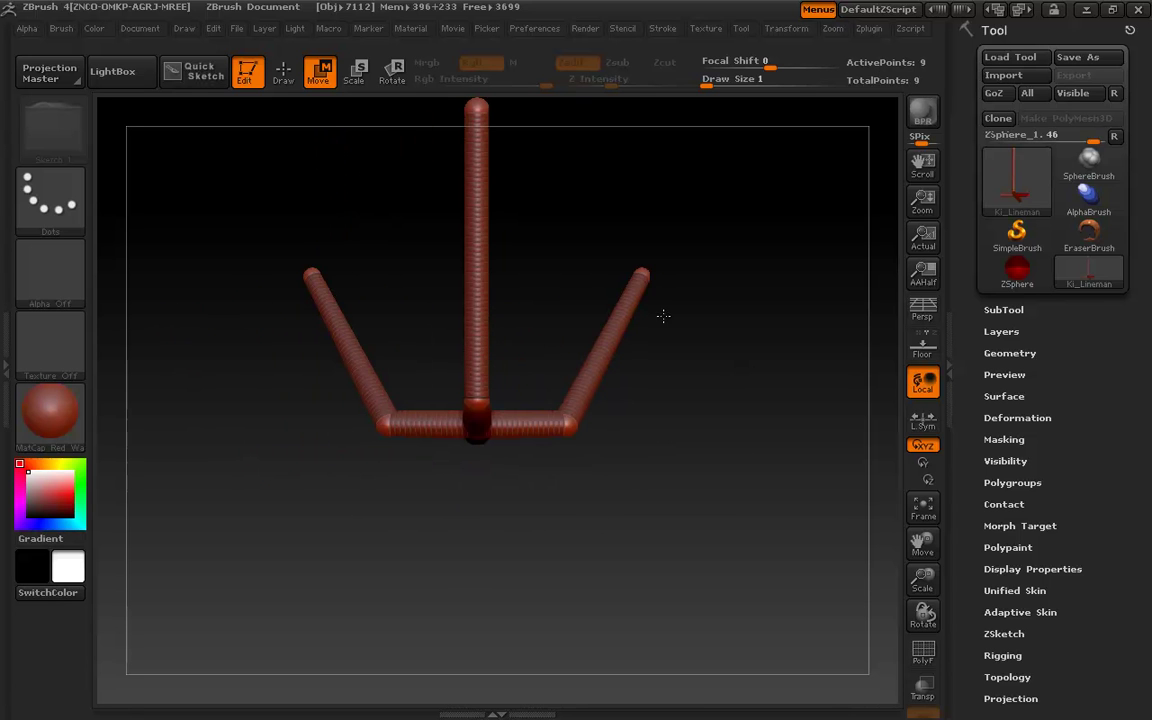
left_click_drag(643, 274, 648, 612)
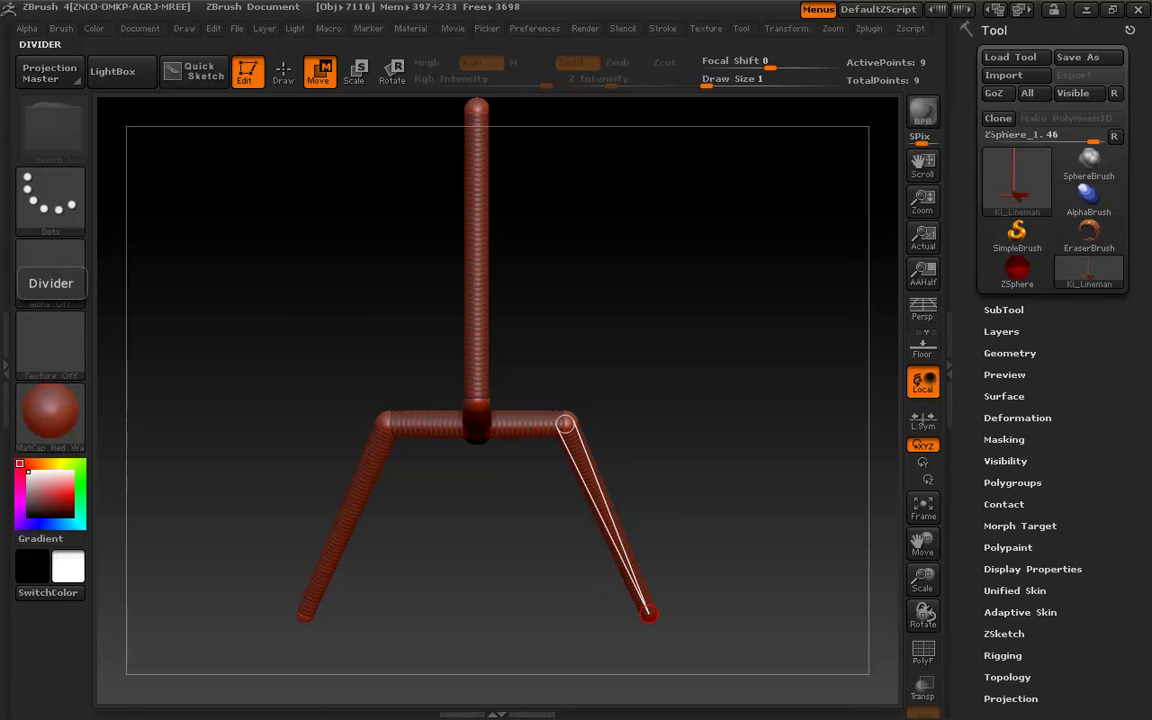
left_click_drag(0, 100, 662, 52)
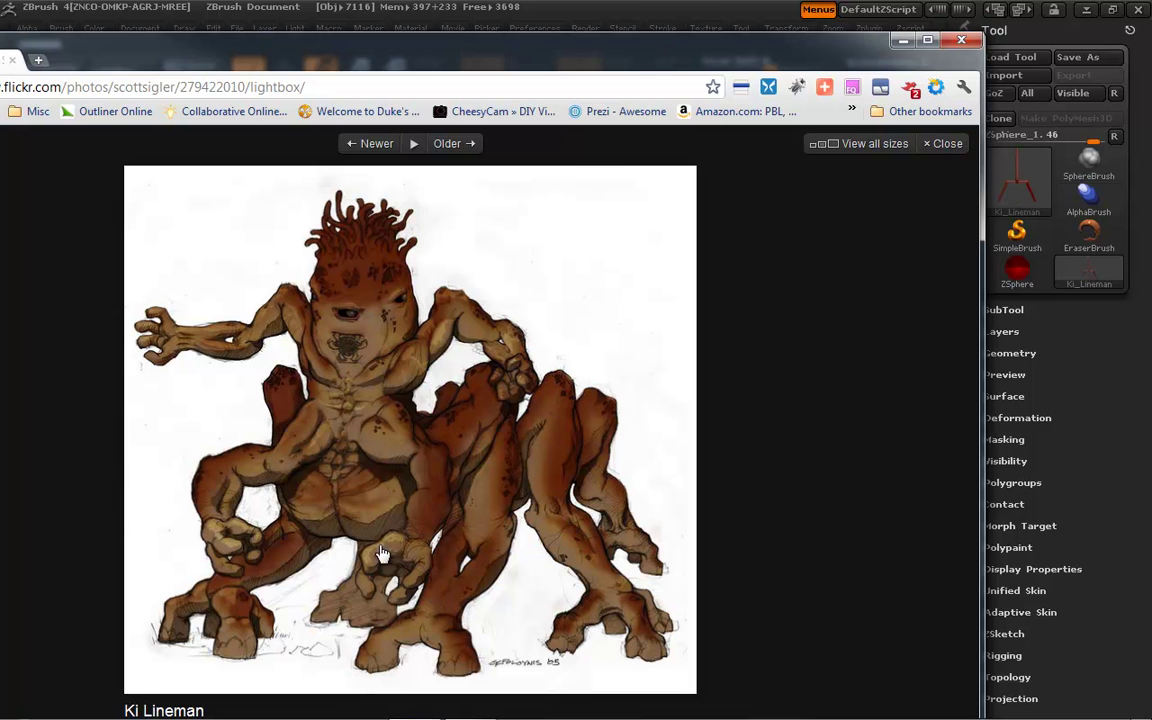
Insert two pairs of mirrored ZSpheres along the front limb segments as upper and lower joints, using the reference artwork.
left_click_drag(670, 65, 0, 130)
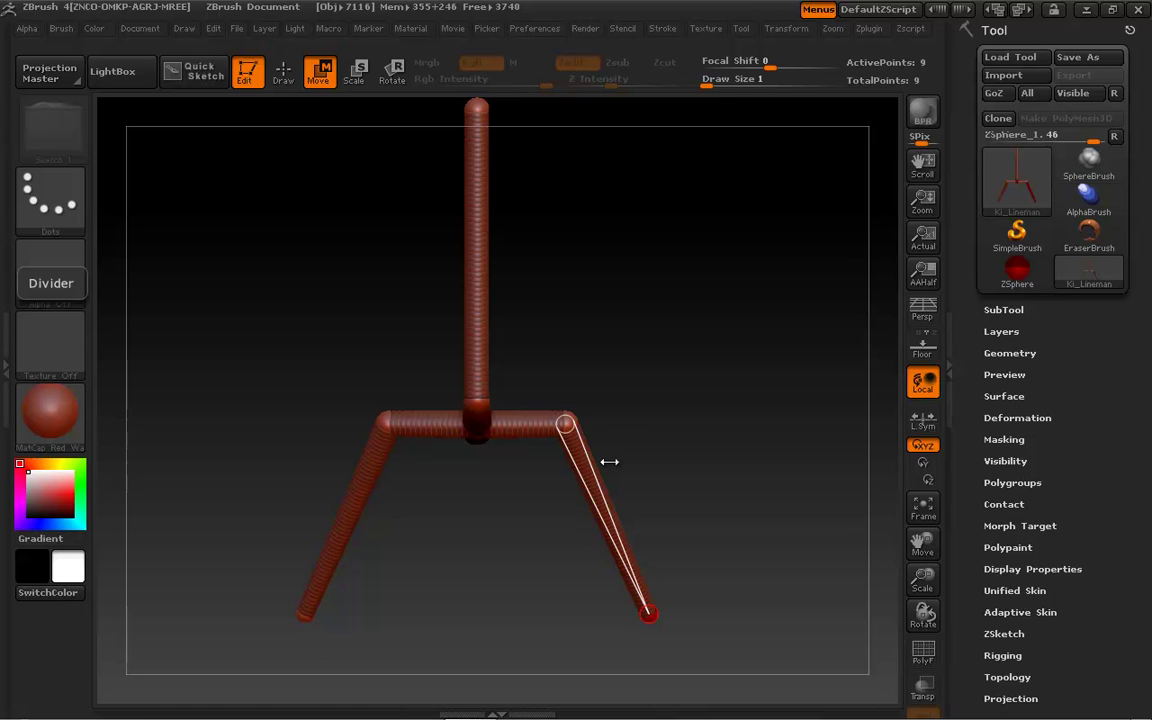
left_click_drag(668, 436, 609, 447)
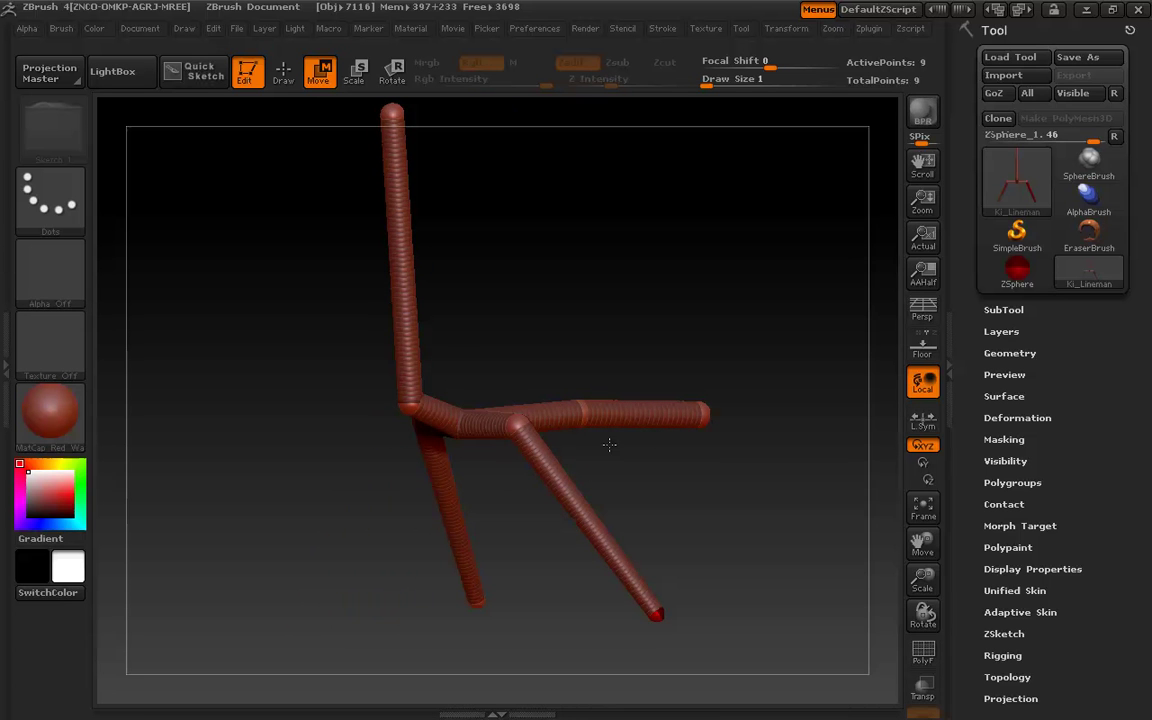
key("q")
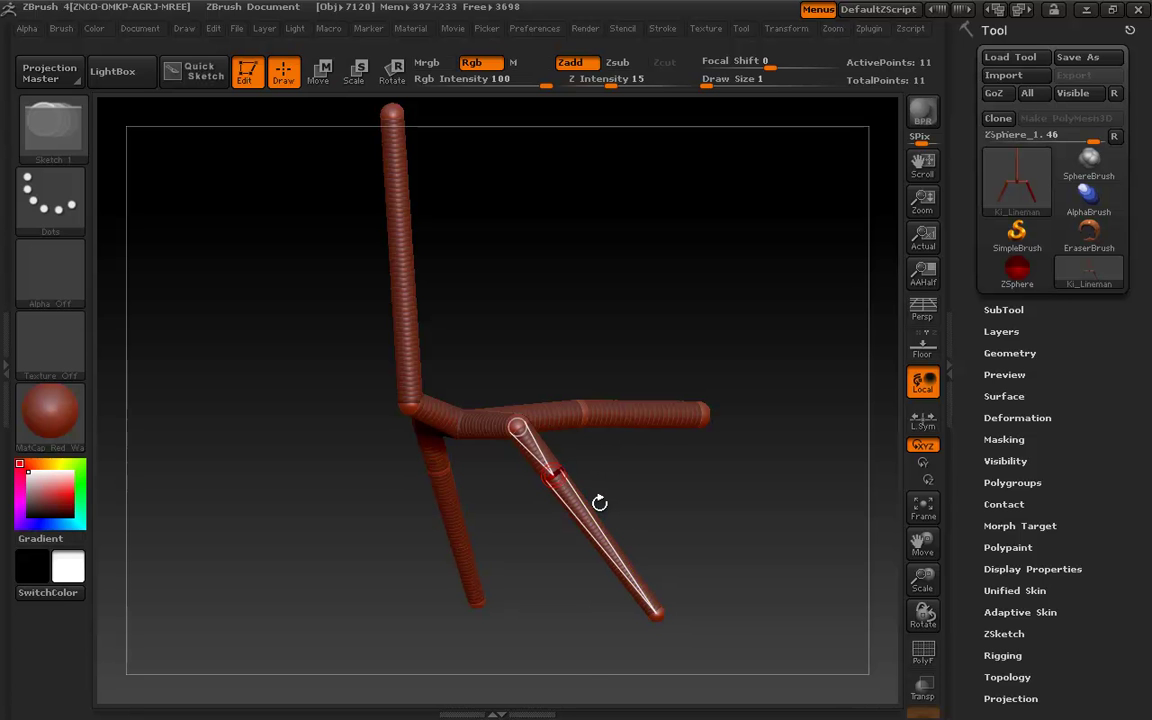
left_click_drag(2, 62, 730, 46)
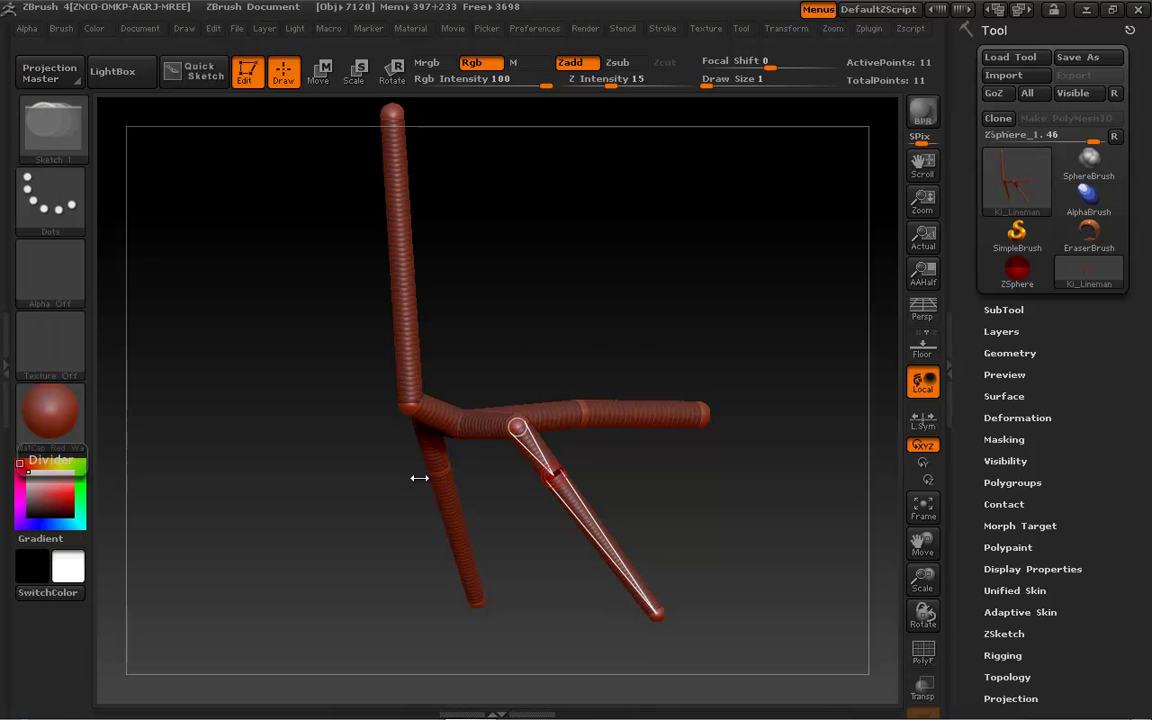
left_click(607, 546)
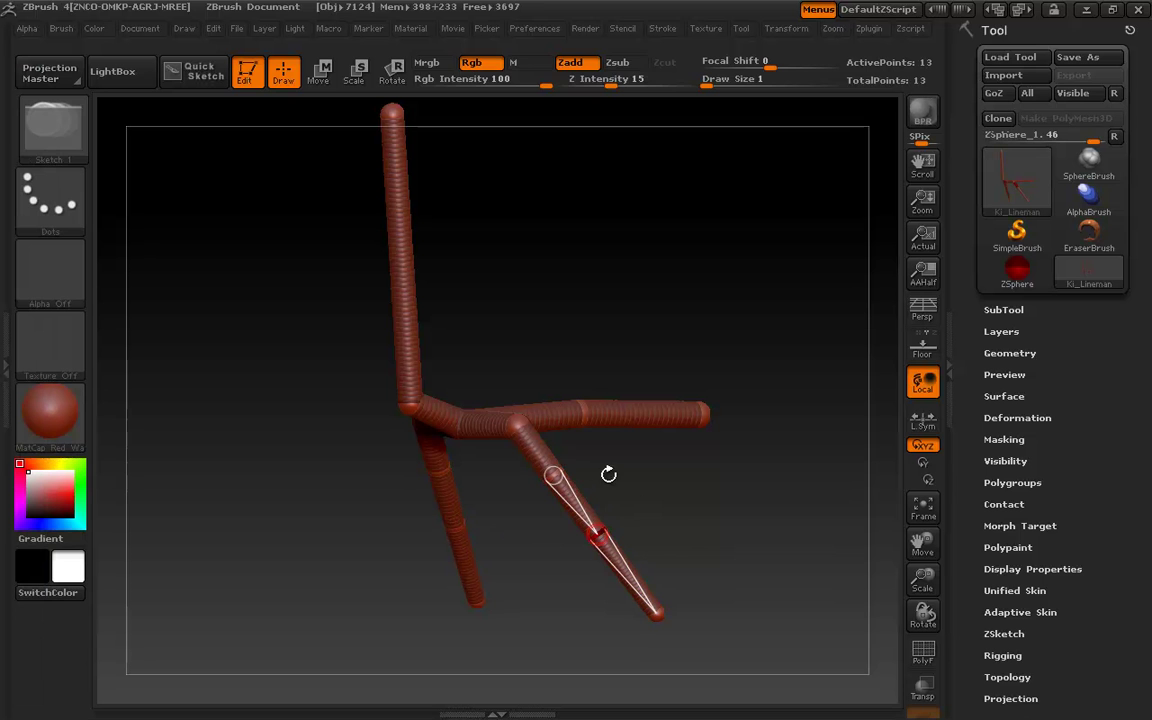
Raise the front limbs' upper joints above the body, move the lower joints backward, and bring the limb ends forward.
key("w")
left_click_drag(556, 474, 645, 289)
left_click_drag(593, 533, 687, 484)
left_click_drag(656, 615, 596, 618)
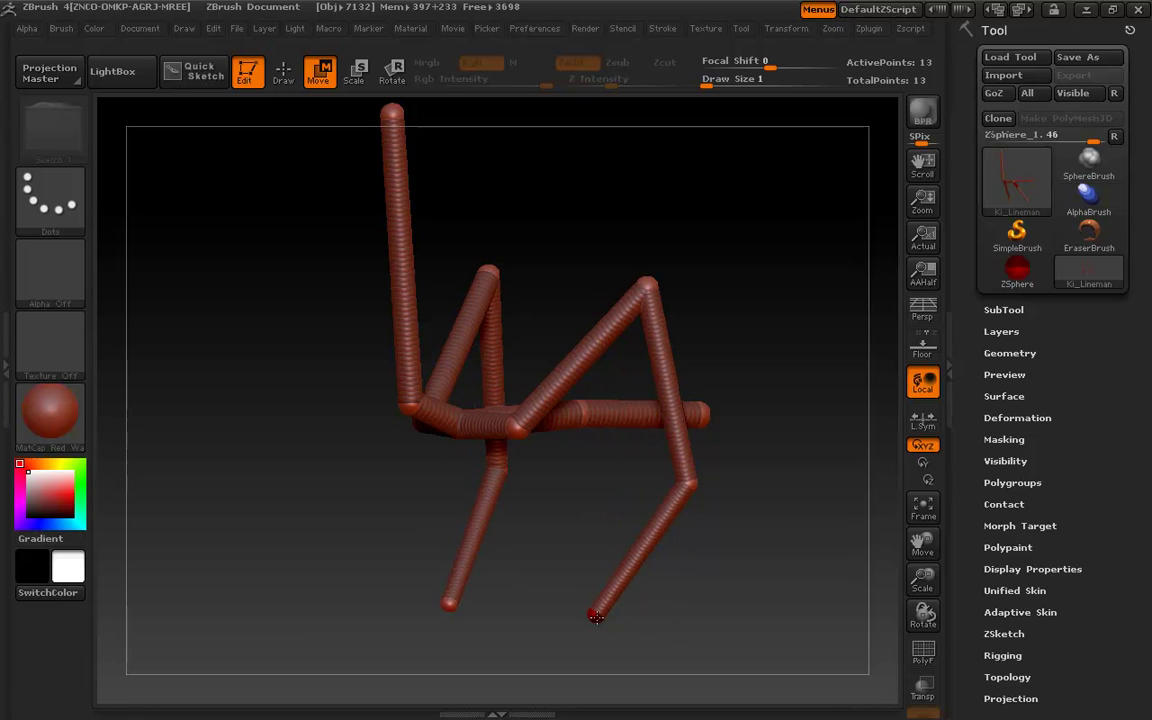
Spread the front limbs by moving their end ZSpheres and lower joints outward in the front view.
left_click_drag(540, 489, 593, 491)
left_click_drag(632, 614, 733, 617)
left_click_drag(783, 408, 742, 406)
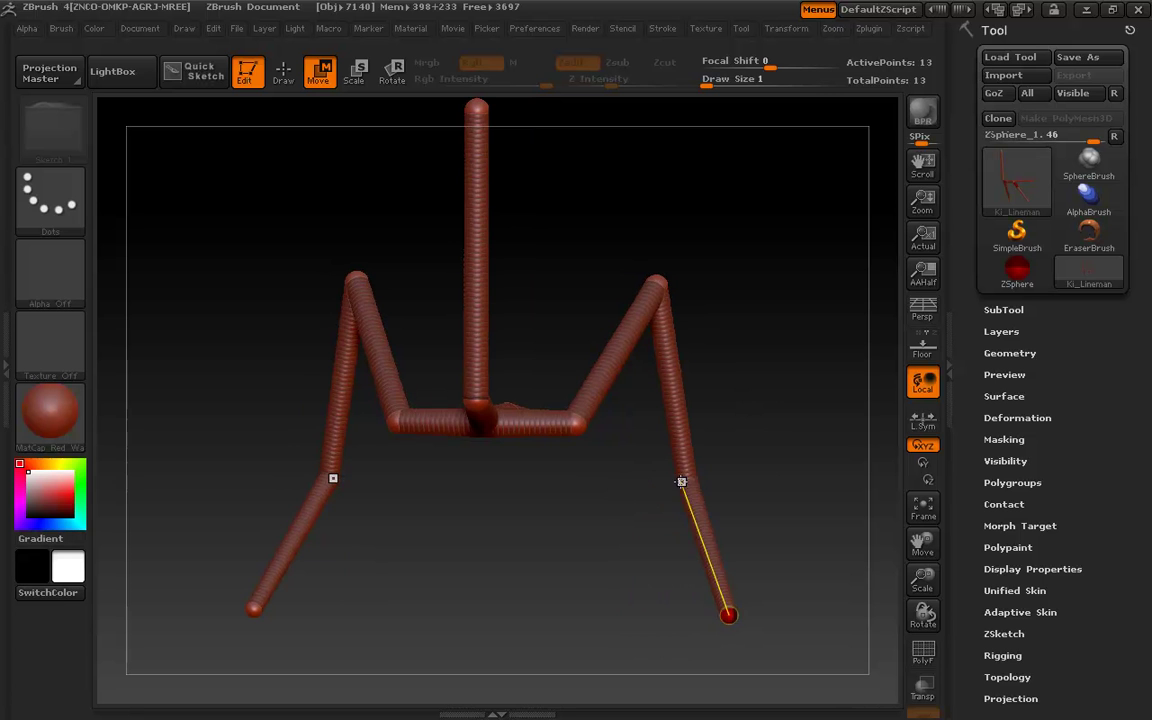
left_click_drag(687, 480, 716, 455)
Add a mirrored pair of child ZSpheres on the middle body joint and move them outward as hip segments.
mouse_move(604, 517)
left_mouse_down()
mouse_move(393, 470)
mouse_move(319, 481)
mouse_move(333, 552)
mouse_move(380, 442)
mouse_move(589, 481)
mouse_move(490, 428)
mouse_move(558, 311)
mouse_move(530, 378)
mouse_move(532, 489)
mouse_move(498, 334)
mouse_move(522, 432)
mouse_move(489, 453)
mouse_move(471, 368)
mouse_move(384, 442)
mouse_move(504, 453)
mouse_move(797, 401)
left_mouse_up()
key("q")
key("w")
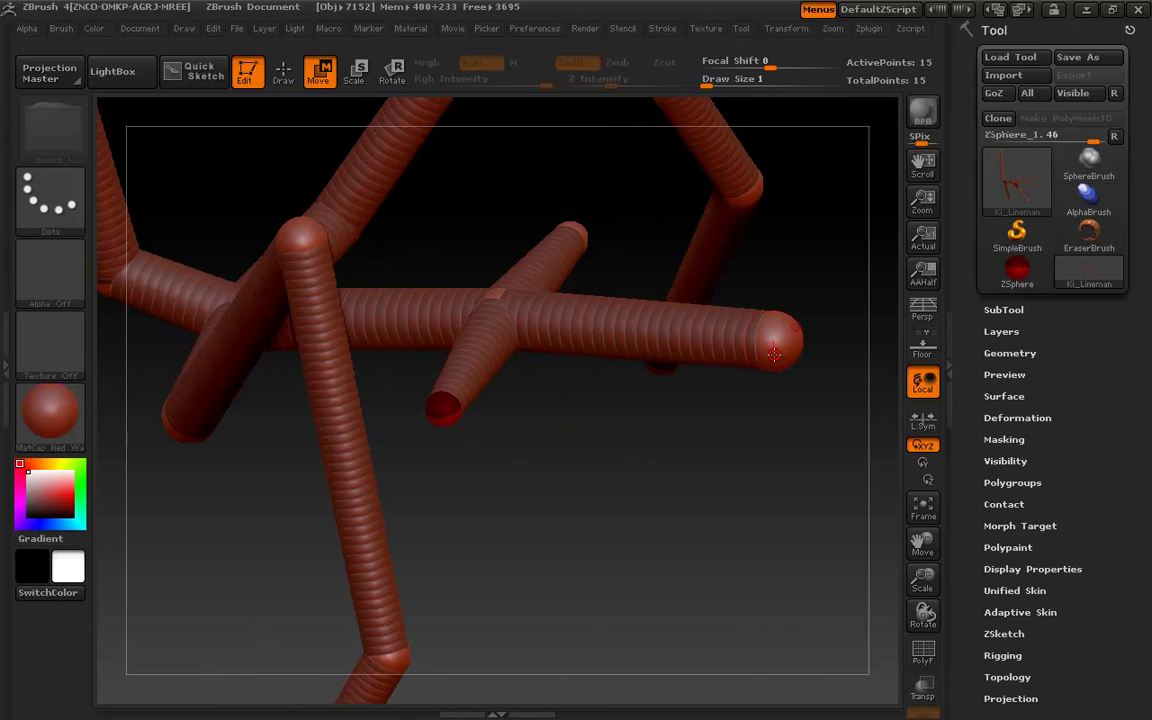
Add a mirrored pair of child ZSpheres on the rear body end and pull them outward as rear hip segments.
key("q")
mouse_move(772, 357)
left_mouse_down()
mouse_move(783, 389)
mouse_move(776, 378)
left_mouse_up()
mouse_move(762, 432)
left_mouse_down()
mouse_move(748, 481)
mouse_move(758, 560)
left_mouse_up()
key("w")
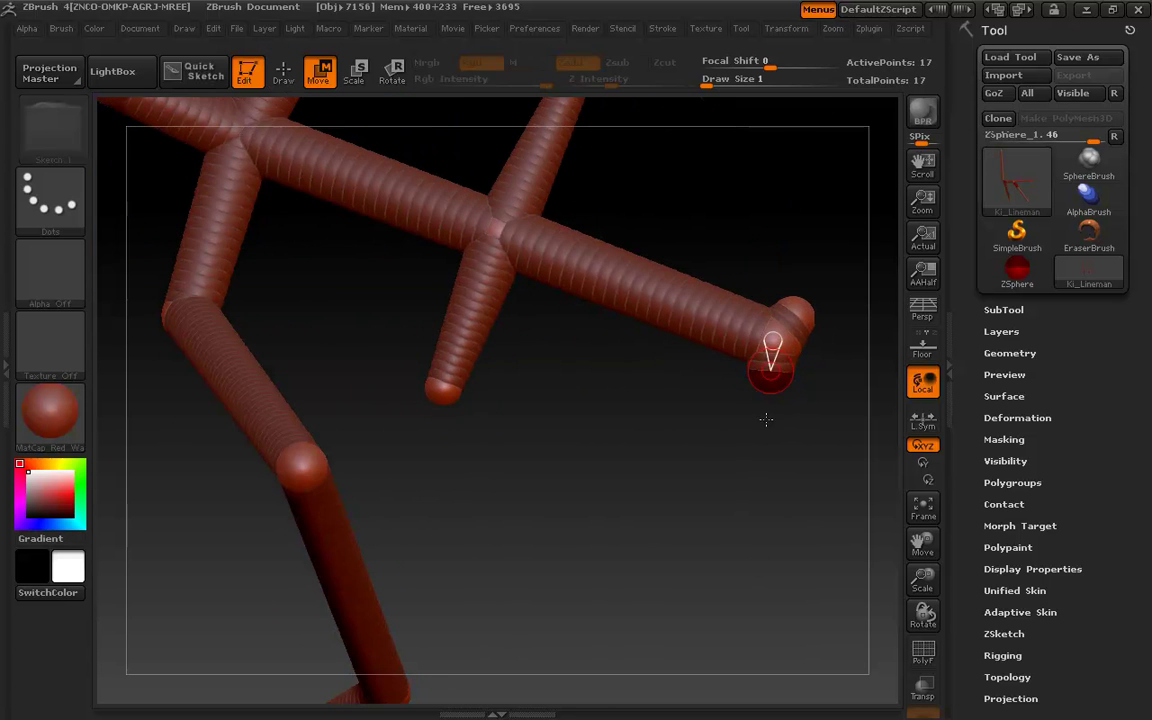
mouse_move(768, 372)
left_mouse_down()
mouse_move(740, 495)
mouse_move(725, 512)
mouse_move(526, 369)
mouse_move(571, 368)
left_mouse_up()
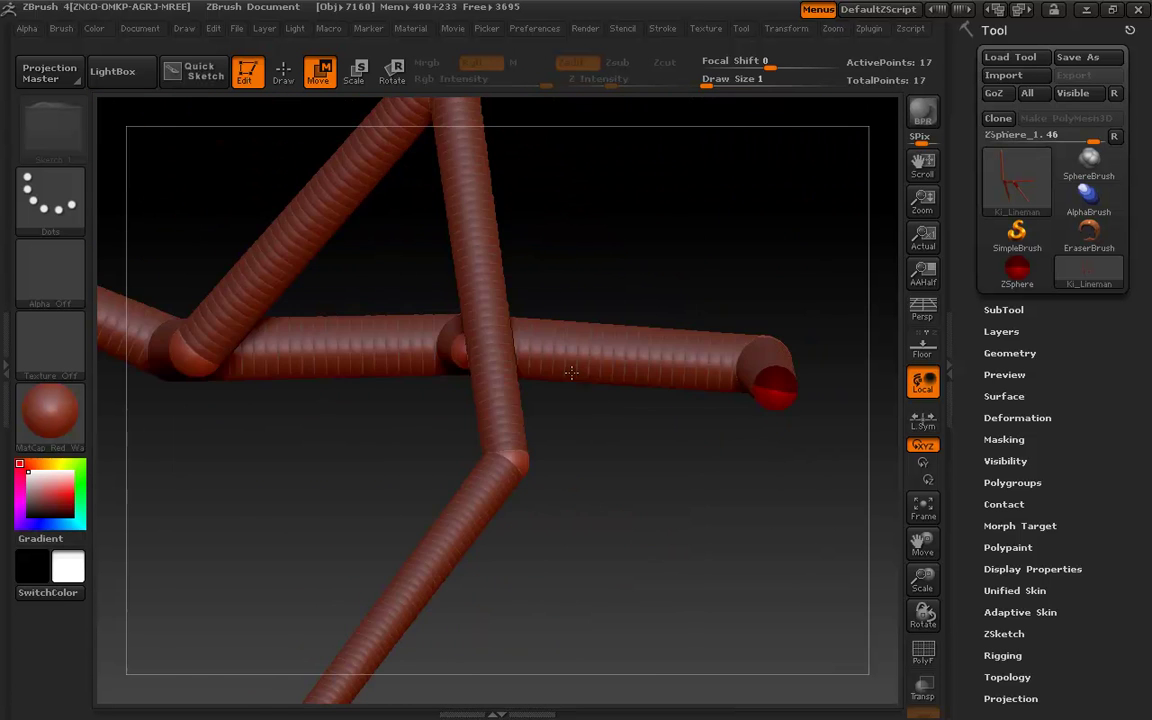
Turn on perspective and view the whole armature with its three pairs of hips.
left_click_drag(327, 465, 528, 398)
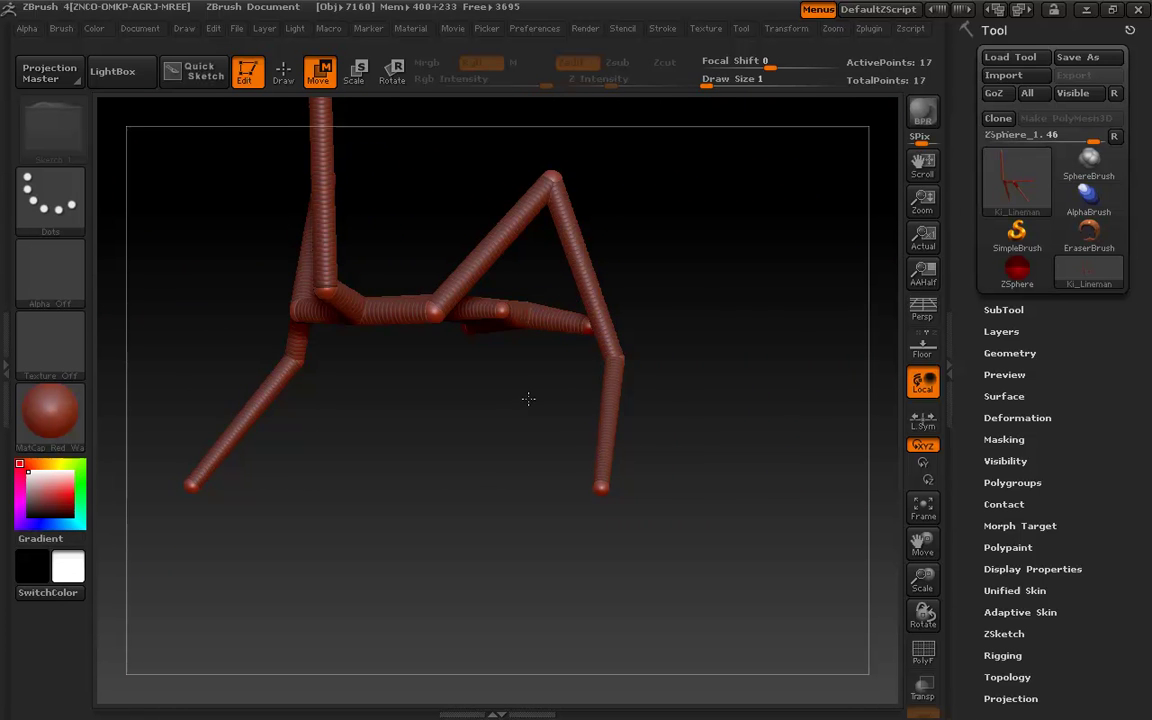
key("p")
left_click_drag(525, 395, 515, 511)
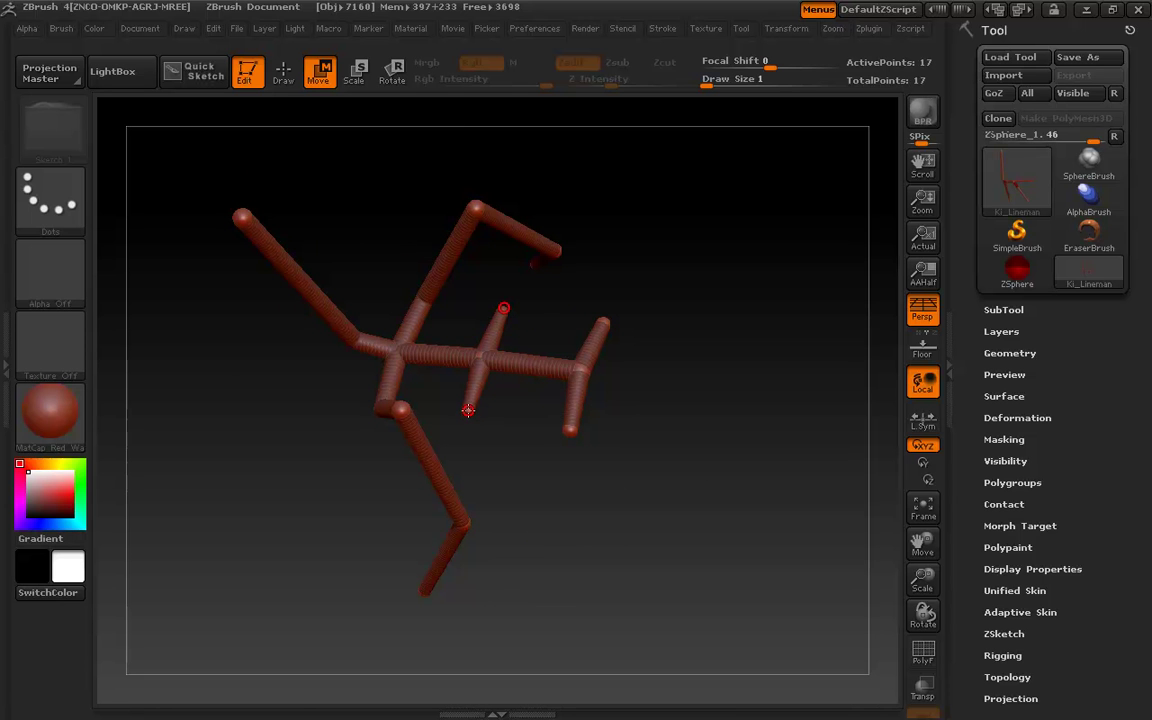
Add mirrored child ZSpheres to the middle hip ends and extend them down and outward as the middle limbs.
key("q")
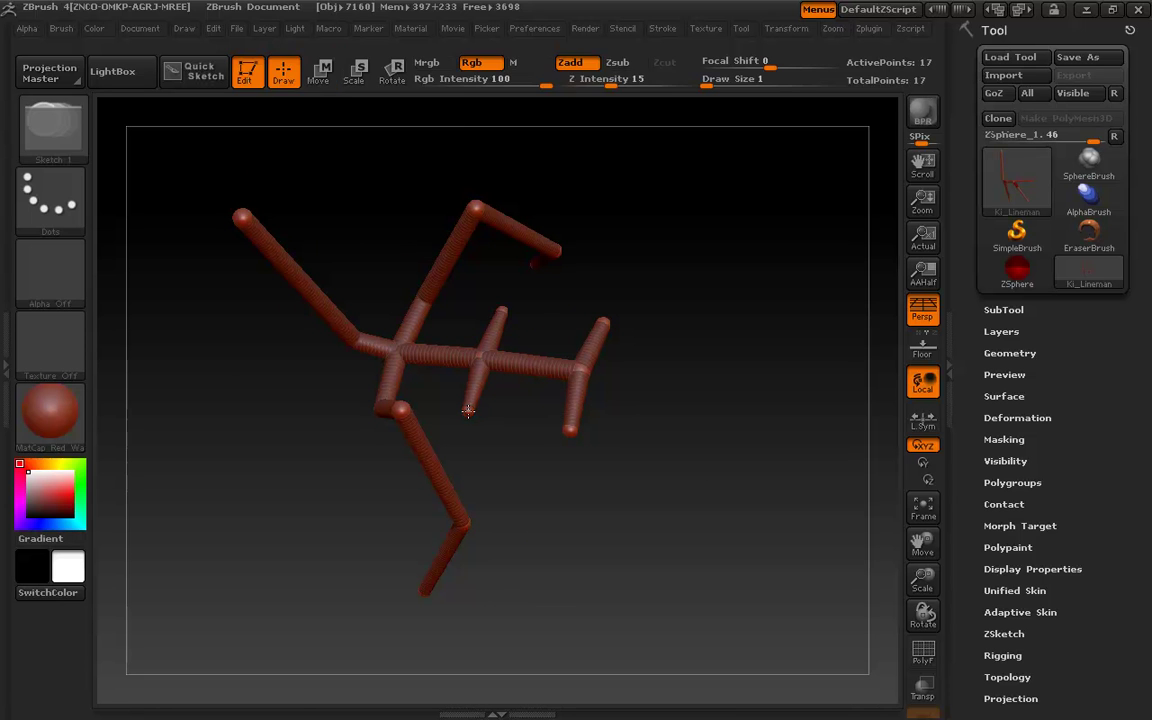
left_click(468, 410)
left_click_drag(507, 460, 578, 355)
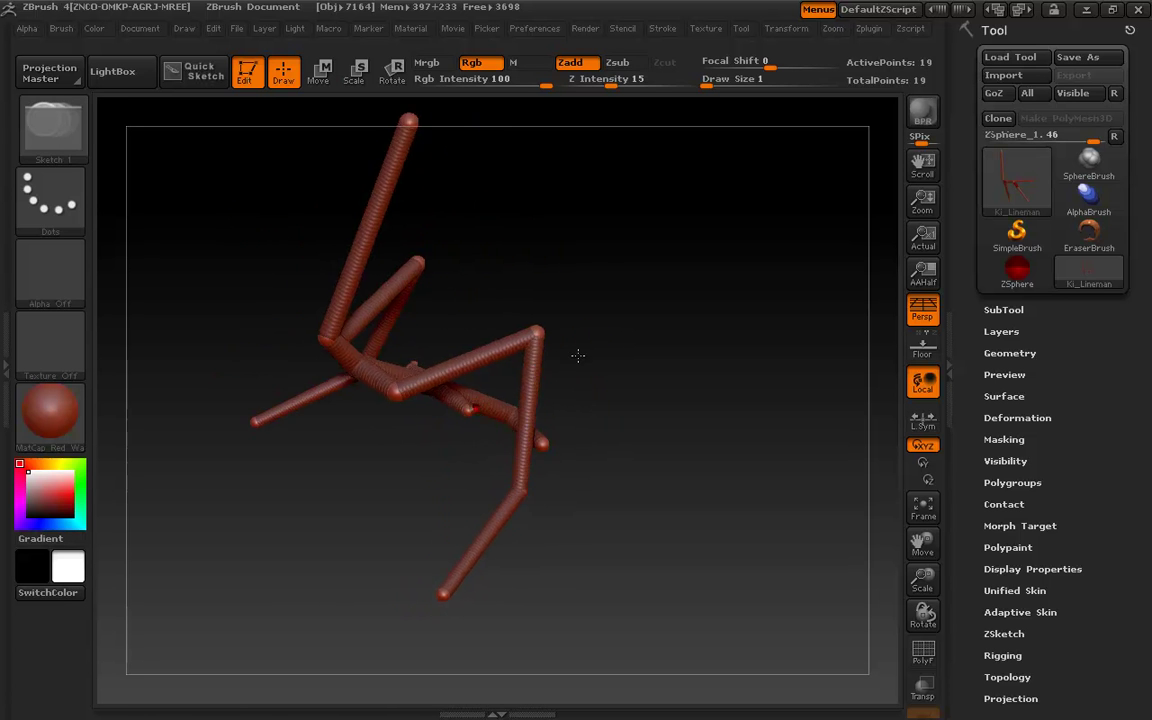
key("w")
mouse_move(468, 408)
left_mouse_down()
mouse_move(470, 520)
mouse_move(432, 556)
left_mouse_up()
left_click_drag(633, 553, 556, 488)
Add mirrored child ZSpheres to the rear hip ends and extend them downward as the rear limbs.
key("q")
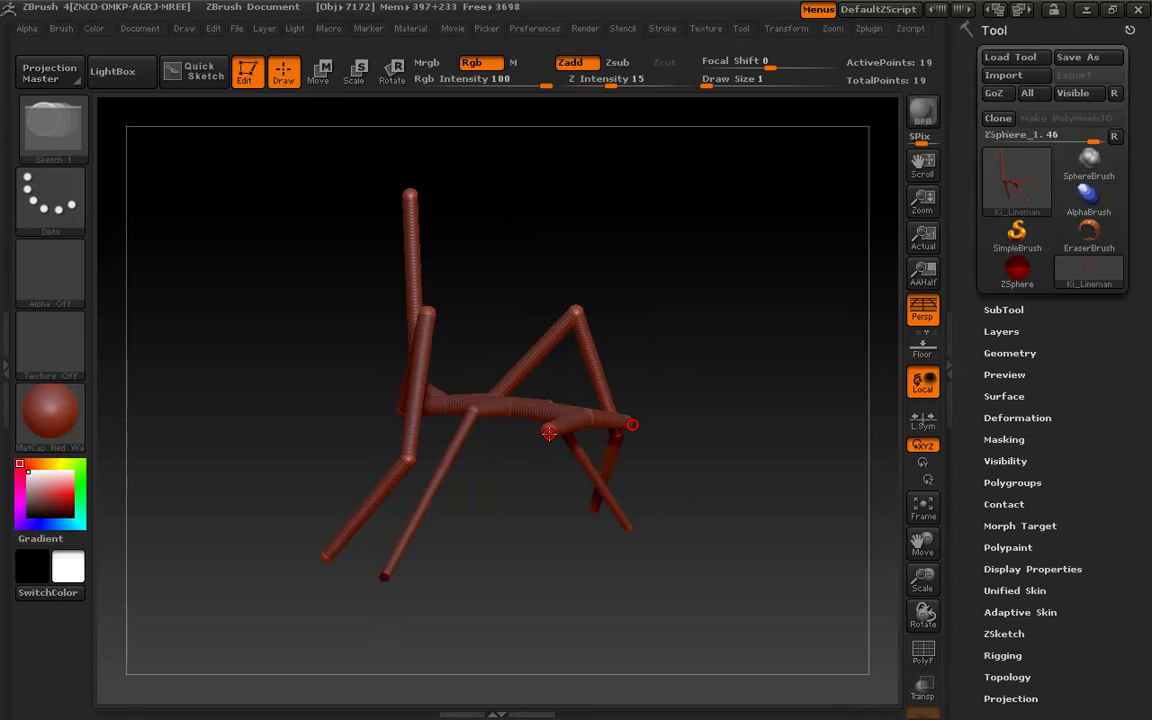
left_click(548, 432)
key("w")
mouse_move(548, 432)
left_mouse_down()
mouse_move(495, 470)
mouse_move(456, 525)
mouse_move(451, 570)
mouse_move(385, 578)
left_mouse_up()
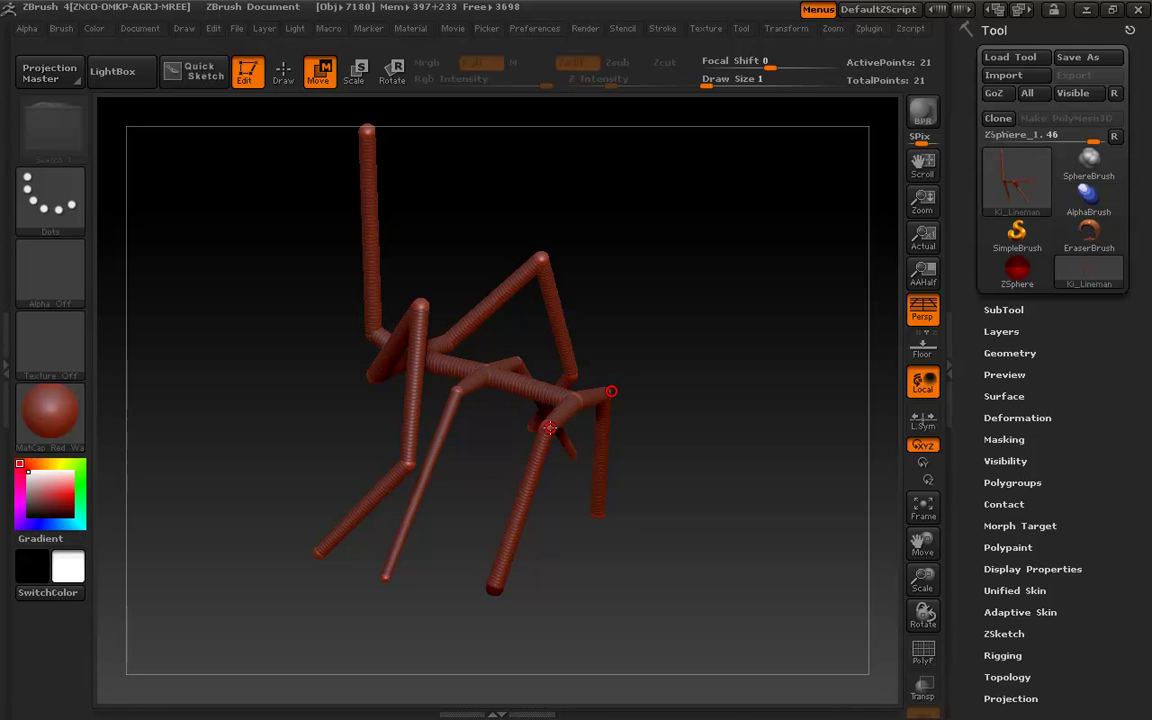
Scale down the rear limb ends and enlarge the middle limb ends so the limbs have similar thickness.
left_click(355, 71)
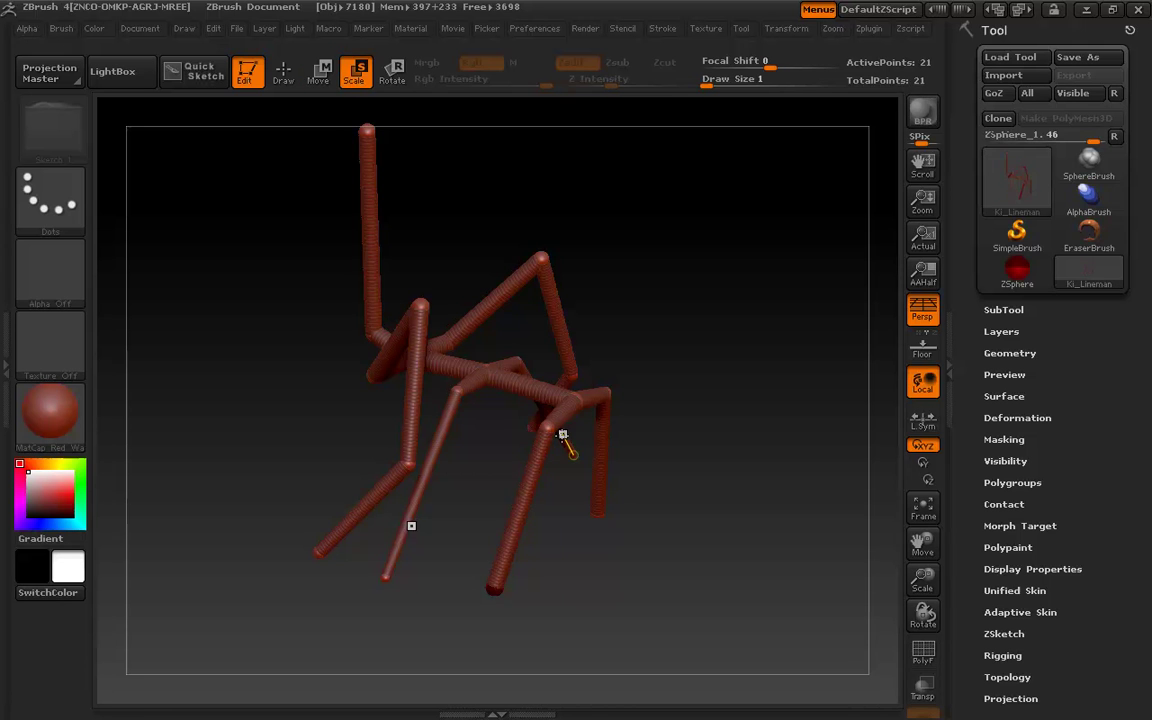
left_click_drag(570, 403, 496, 589)
left_click_drag(486, 456, 479, 439)
left_click_drag(390, 580, 390, 600)
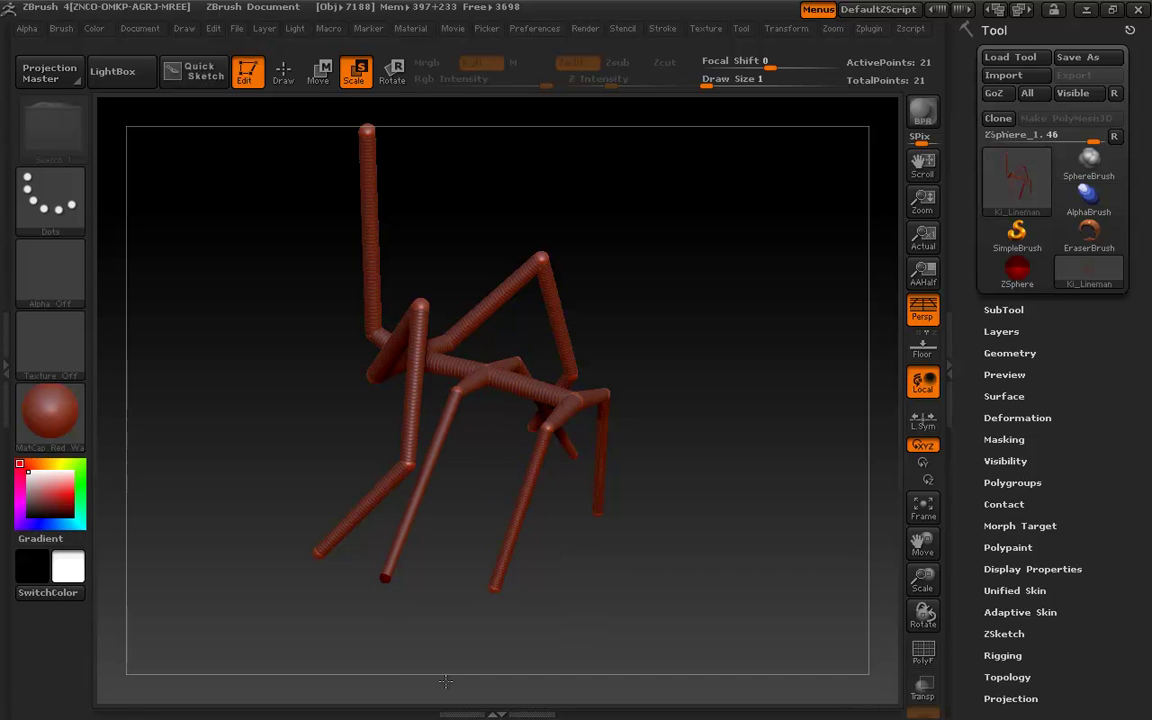
Move the mirrored rear hip ends backward so the rear limbs sit behind the last body joint.
left_click_drag(664, 570, 546, 457)
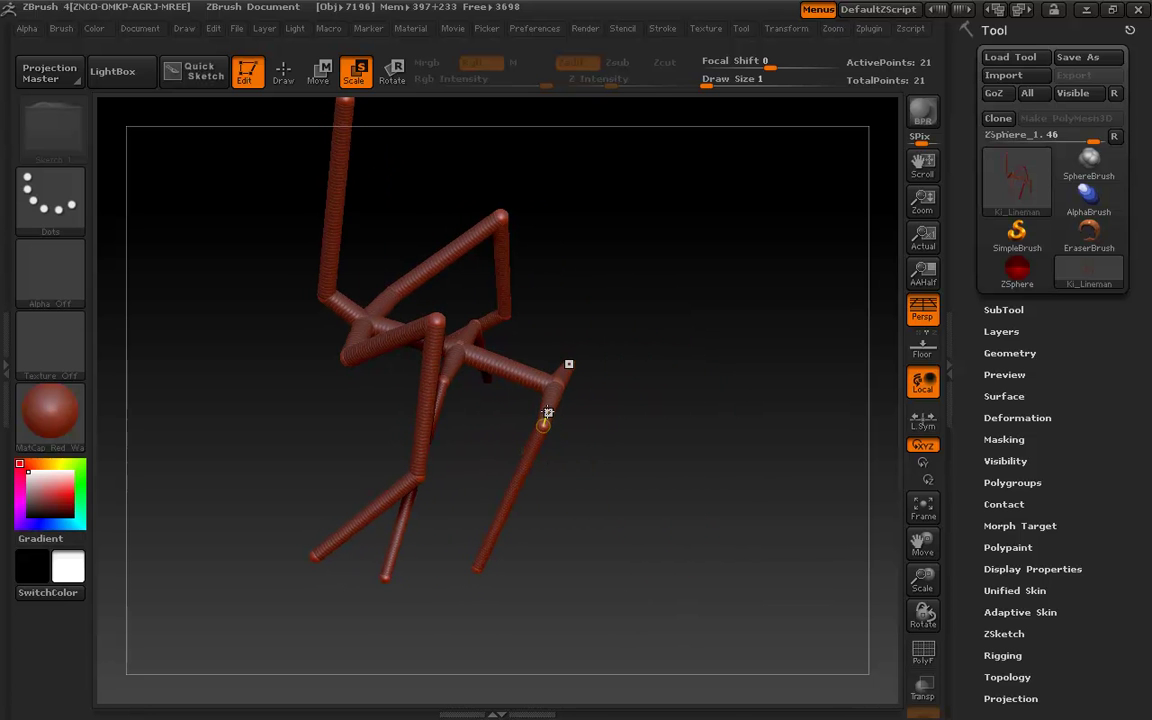
key("w")
left_click_drag(548, 412, 584, 421)
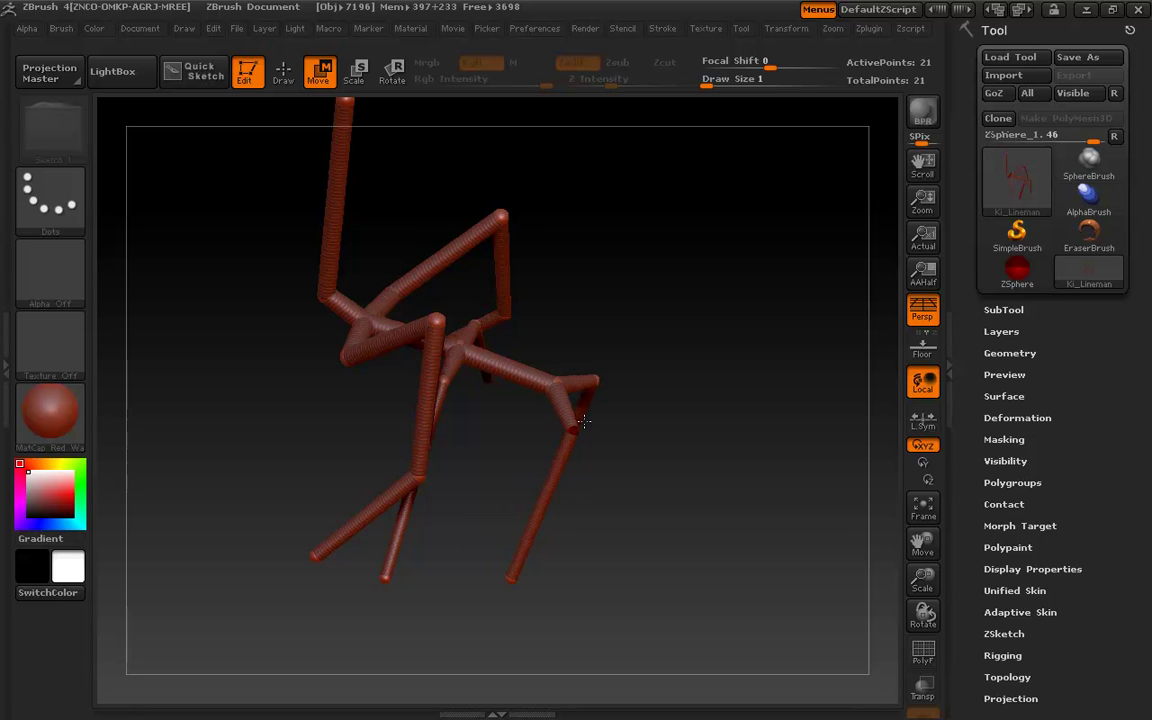
left_click_drag(758, 514, 591, 404)
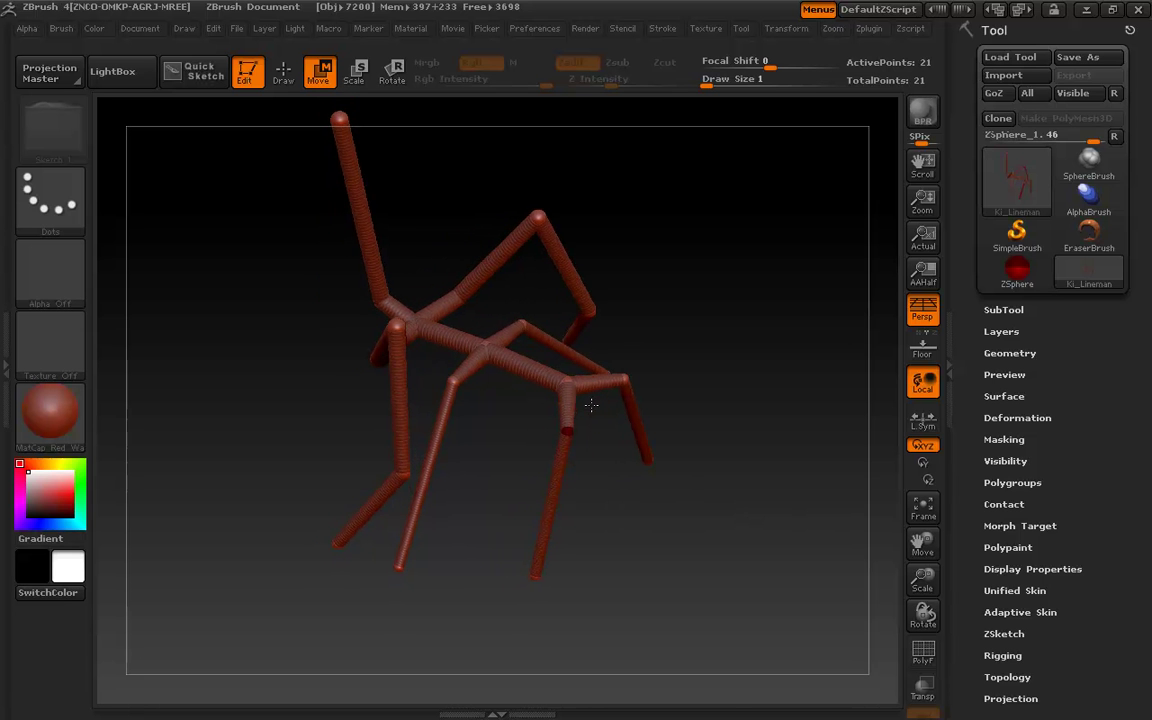
left_click_drag(492, 434, 505, 506)
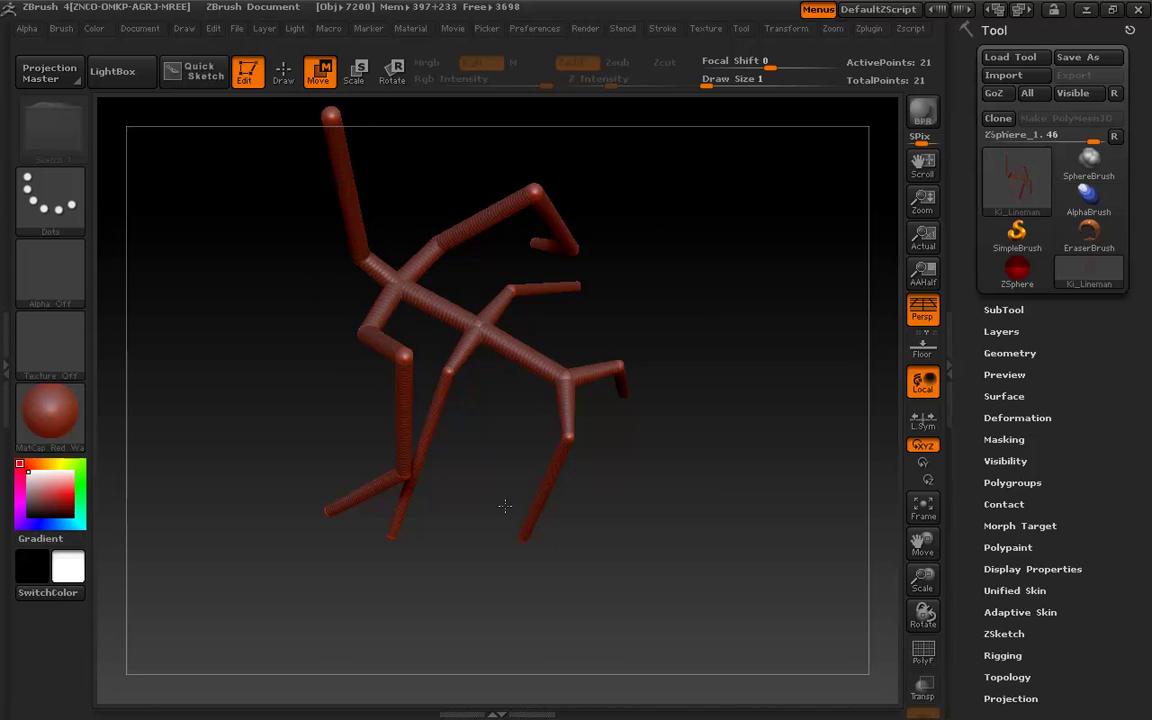
left_click_drag(445, 306, 521, 341)
left_click_drag(545, 450, 495, 351)
Insert two mirrored joint ZSpheres along each of the middle and rear limbs.
key("q")
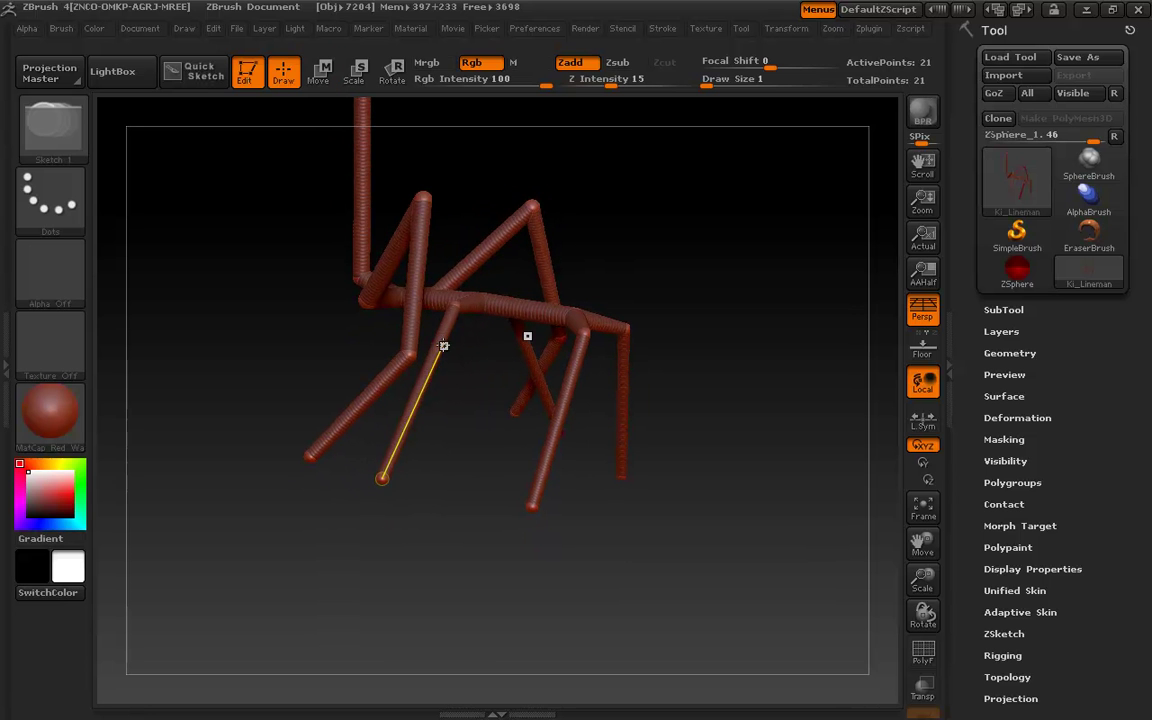
left_click(443, 334)
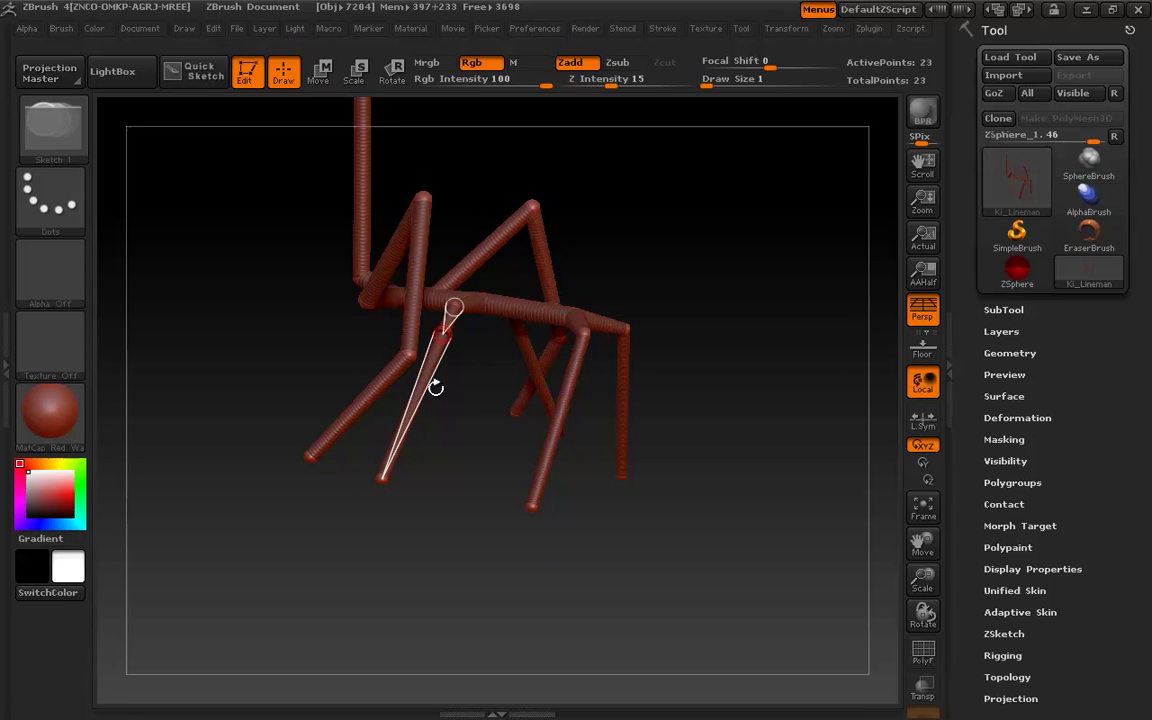
left_click(419, 392)
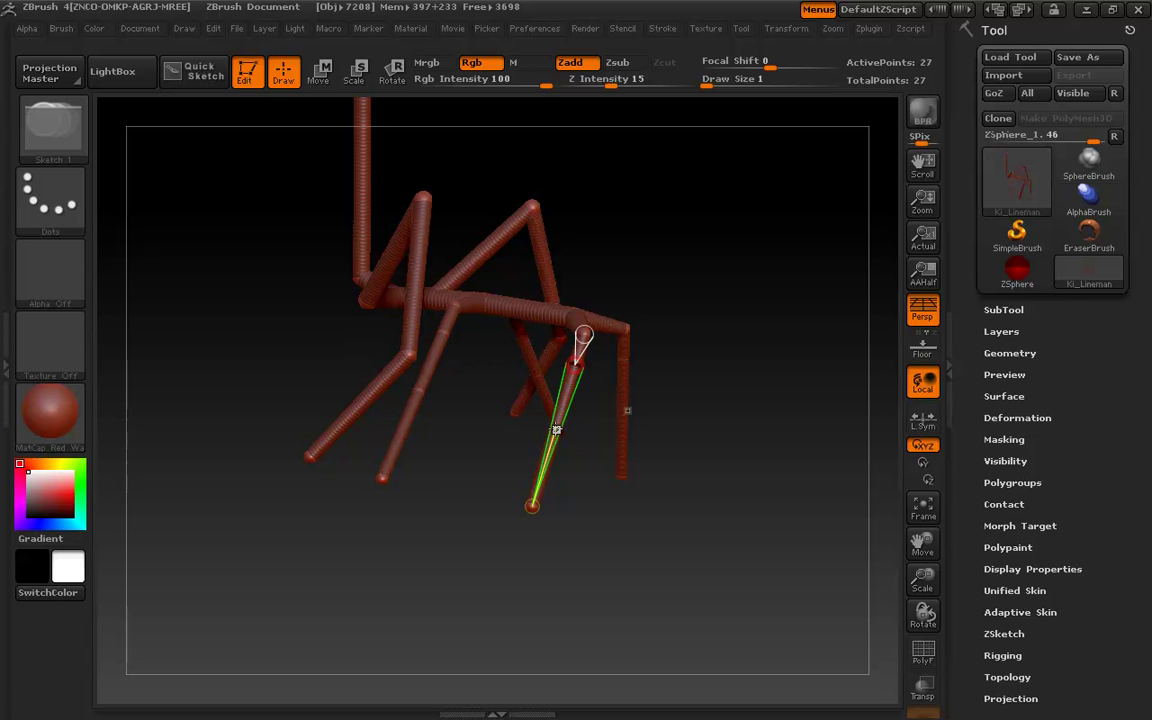
left_click(557, 425)
Raise the middle limbs' upper joints above the body and move the upper and lower joints outward.
key("w")
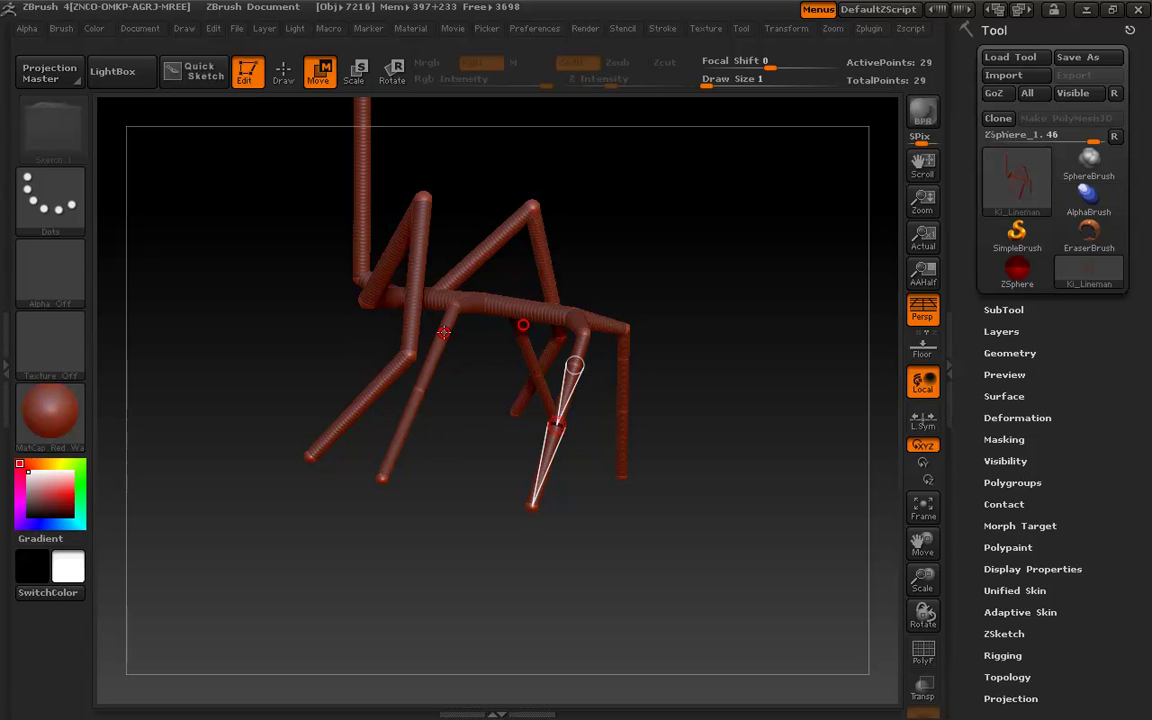
left_click_drag(443, 333, 505, 195)
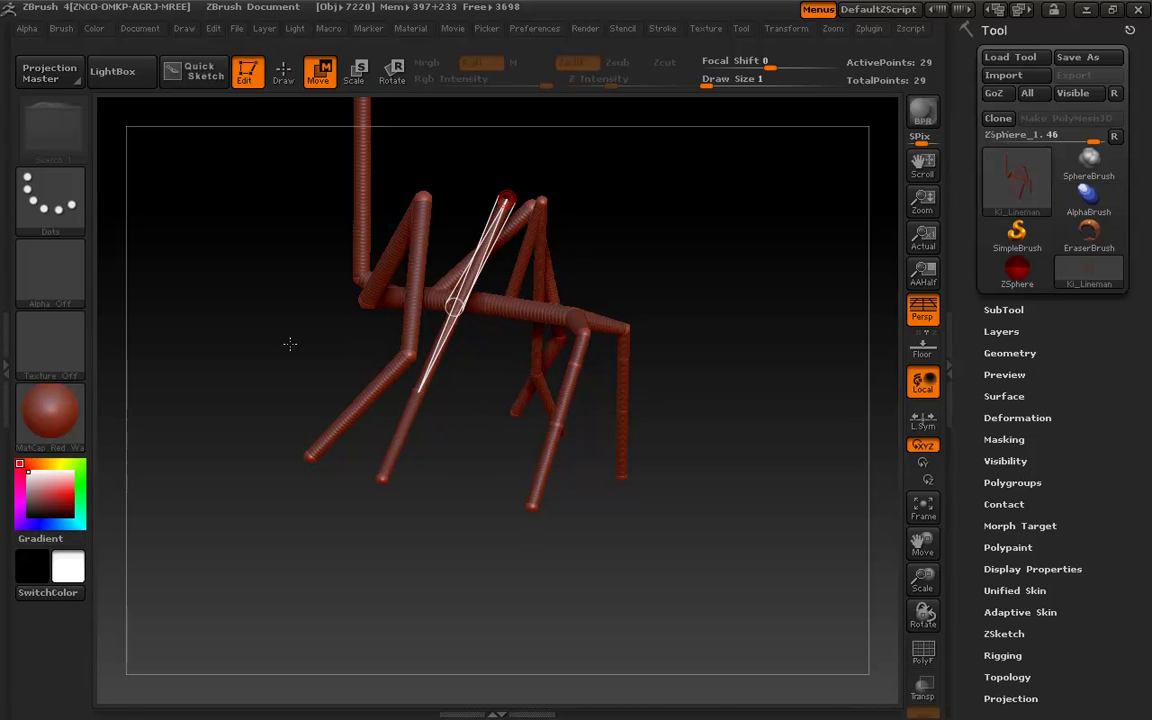
left_click_drag(290, 344, 430, 330)
left_click_drag(427, 202, 538, 226)
left_click_drag(481, 391, 590, 378)
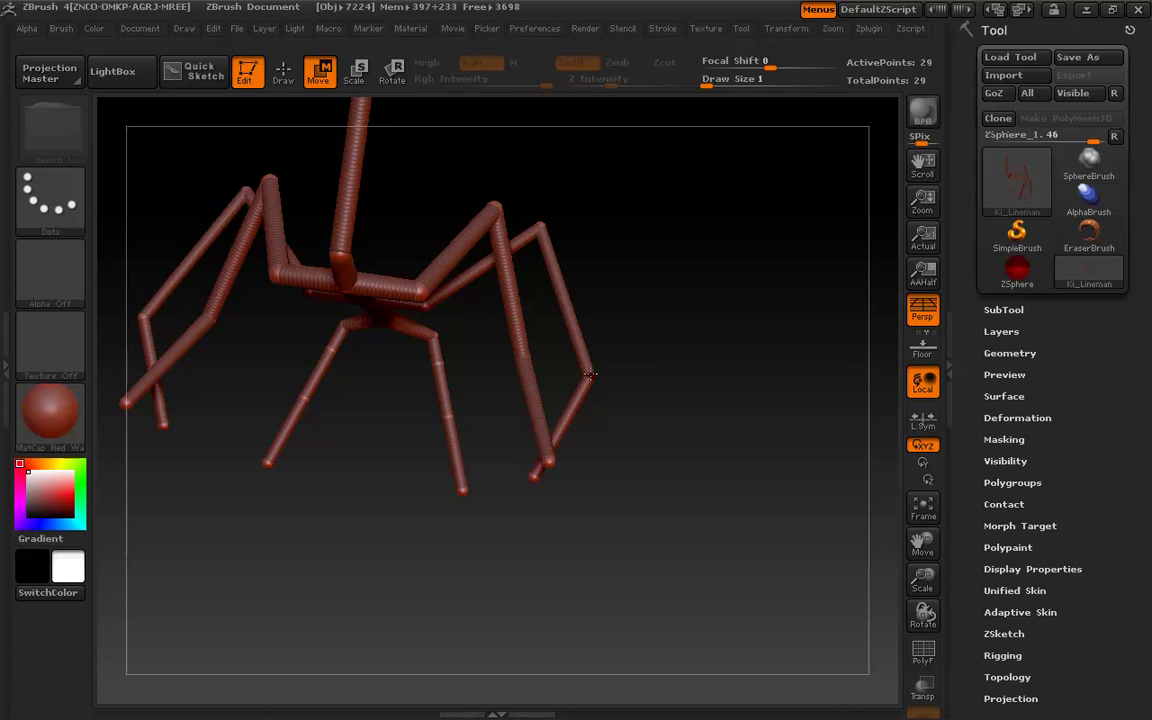
left_click_drag(376, 436, 384, 472)
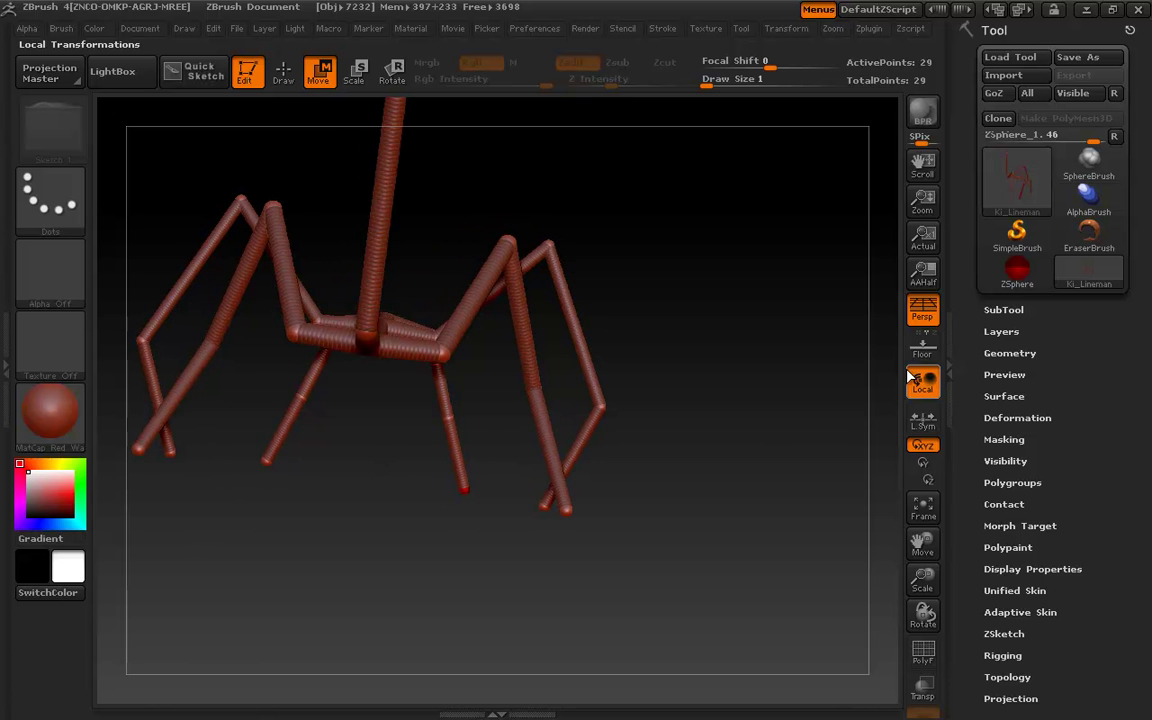
Show the floor grid and adjust the height of the rear limb ends against it.
left_click(923, 347)
left_click_drag(782, 366, 696, 403)
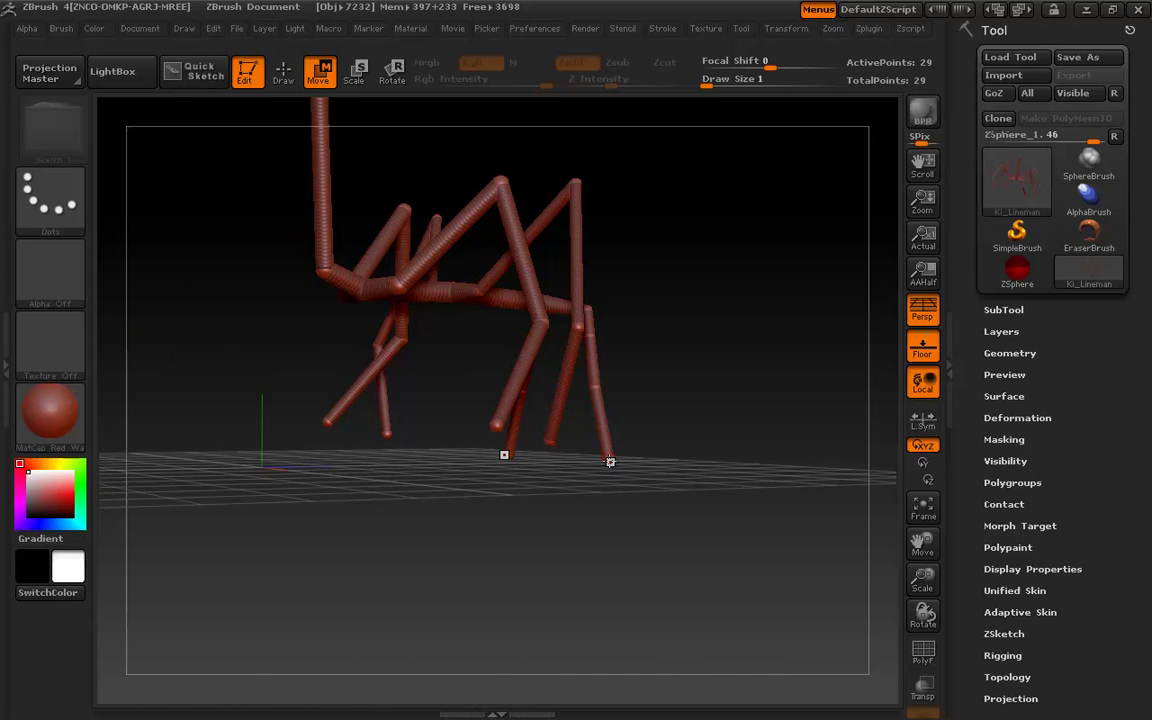
mouse_move(610, 461)
left_mouse_down()
mouse_move(650, 399)
mouse_move(602, 512)
mouse_move(622, 563)
mouse_move(617, 453)
mouse_move(607, 473)
left_mouse_up()
left_click_drag(668, 325, 562, 478)
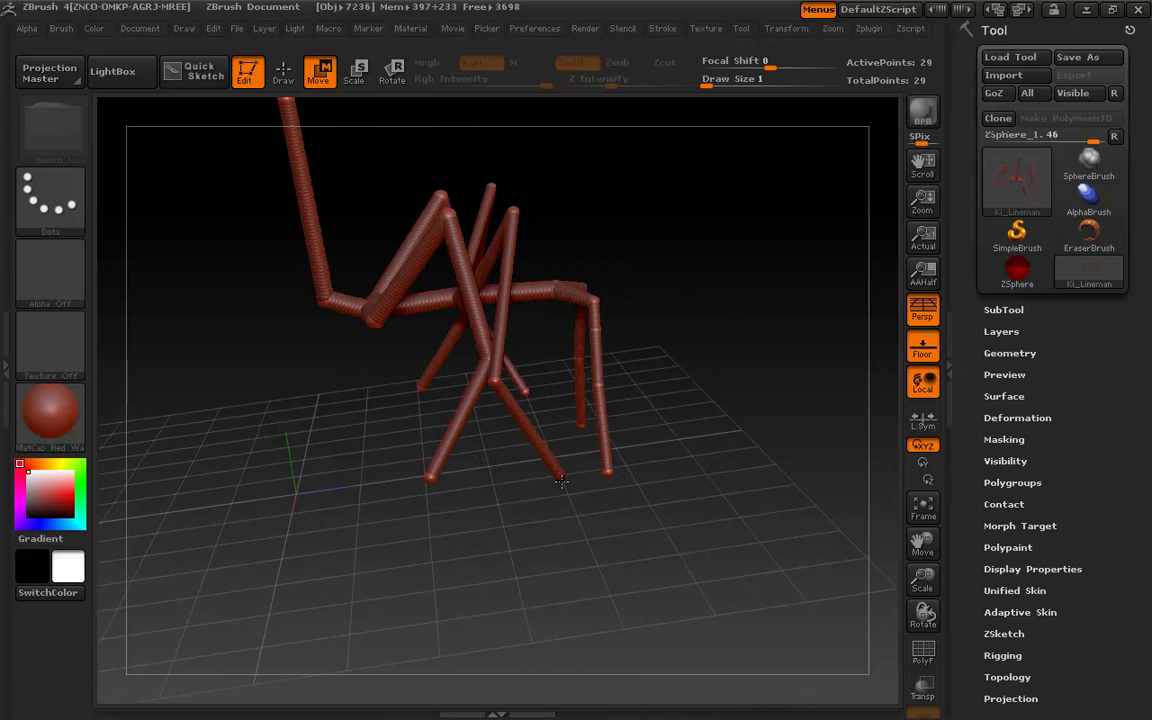
Move the middle limbs' lower joints backward, then raise the rear limbs' upper joints and bend their lower joints backward.
left_click_drag(494, 382, 663, 236)
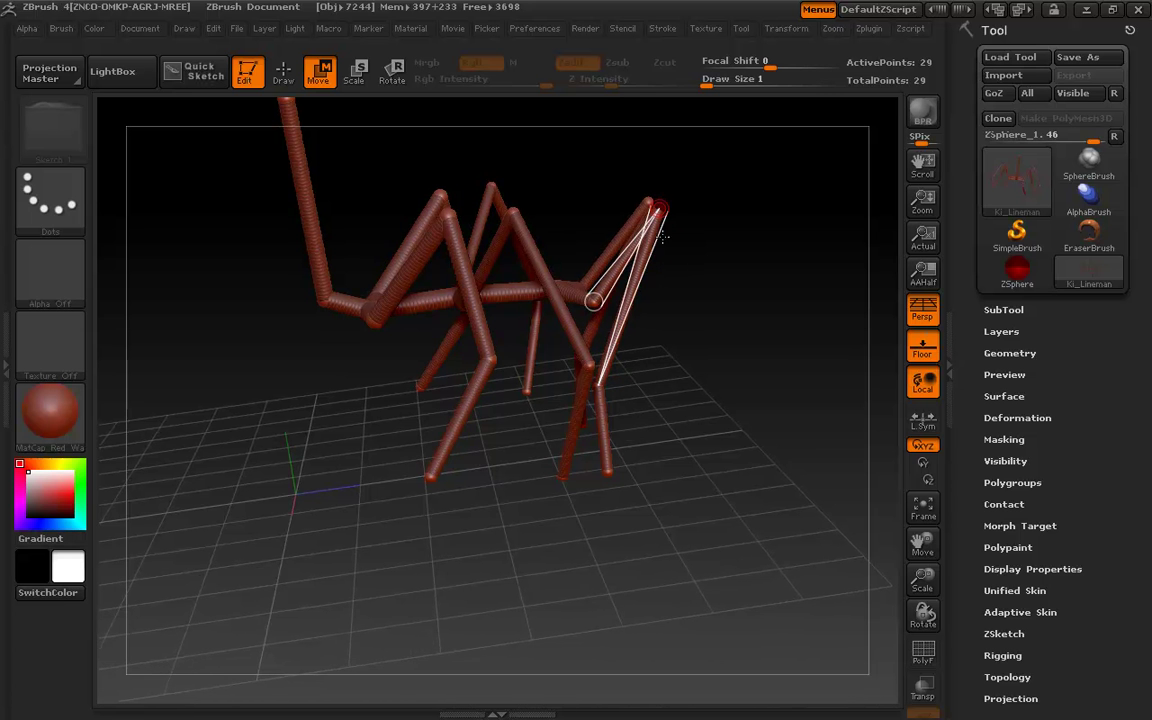
left_click_drag(603, 402, 705, 312)
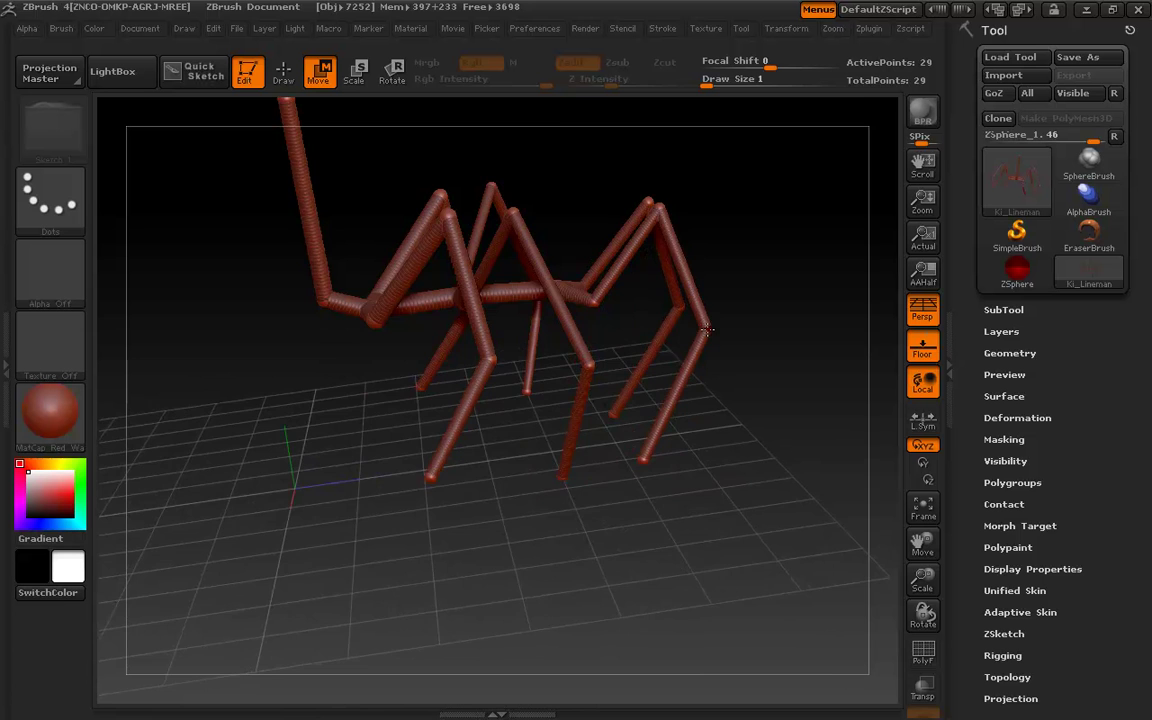
left_click_drag(560, 550, 711, 523)
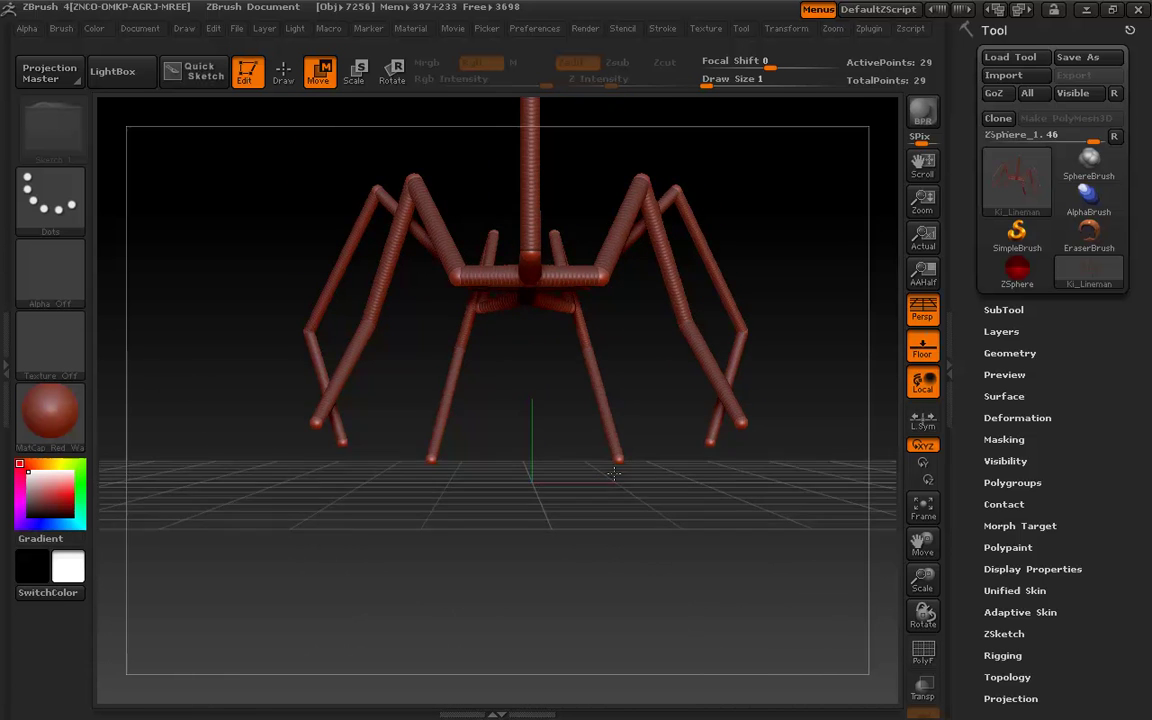
left_click_drag(613, 473, 540, 570, "alt")
left_click_drag(840, 312, 756, 338)
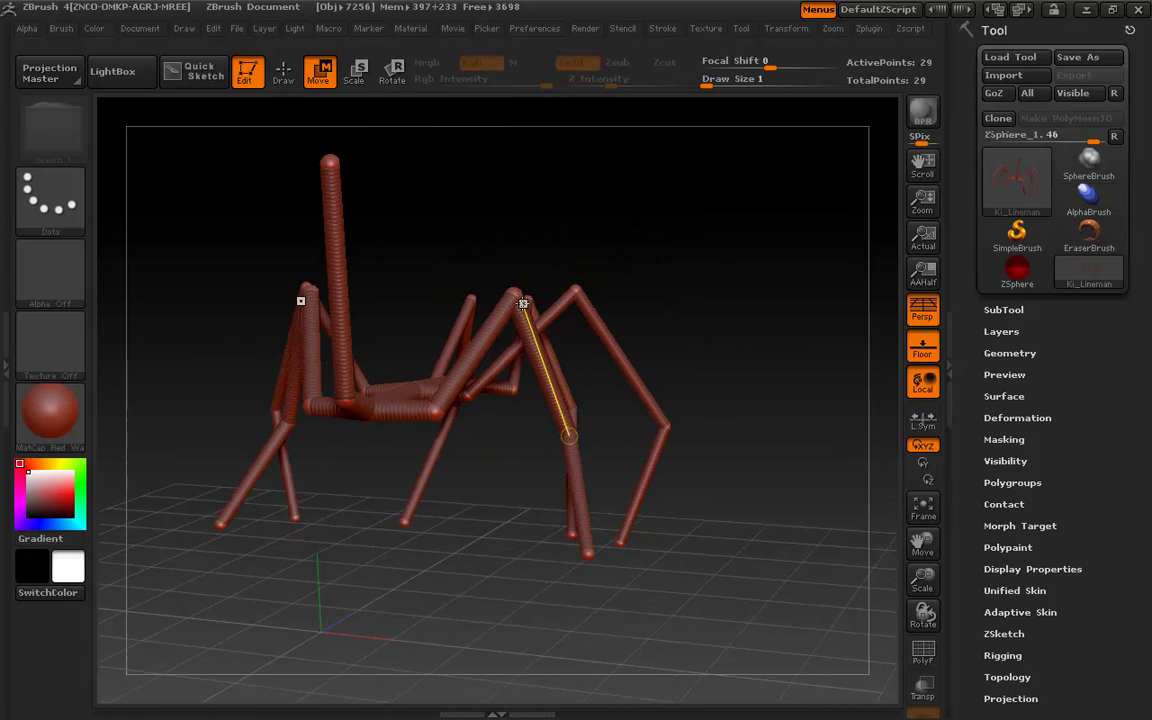
Reposition the front legs' upper joints, lower joints and feet to narrow their stance.
left_click_drag(501, 326, 522, 313)
left_click_drag(598, 444, 555, 443)
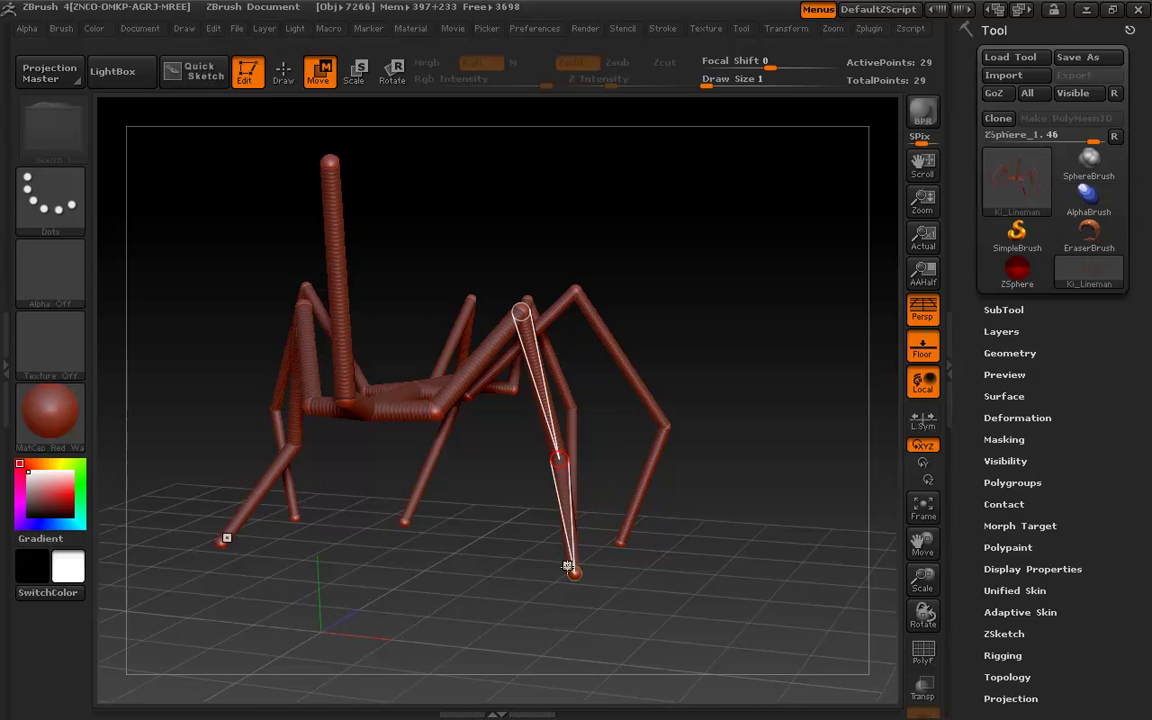
left_click_drag(569, 573, 550, 572)
Adjust the middle legs' lower joints, then pull the rear legs' joints inward and stretch their feet backward.
left_click_drag(732, 365, 712, 414)
left_click_drag(659, 449, 630, 443)
left_click_drag(731, 300, 713, 288)
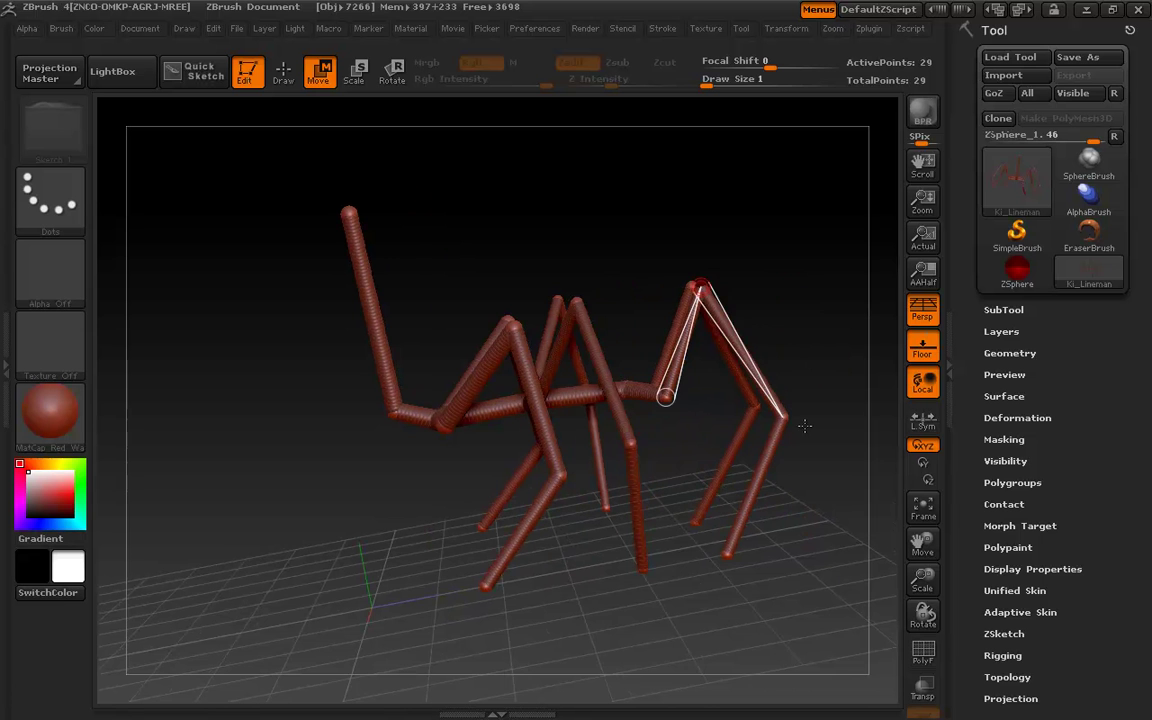
left_click_drag(786, 417, 740, 413)
left_click_drag(729, 556, 812, 516)
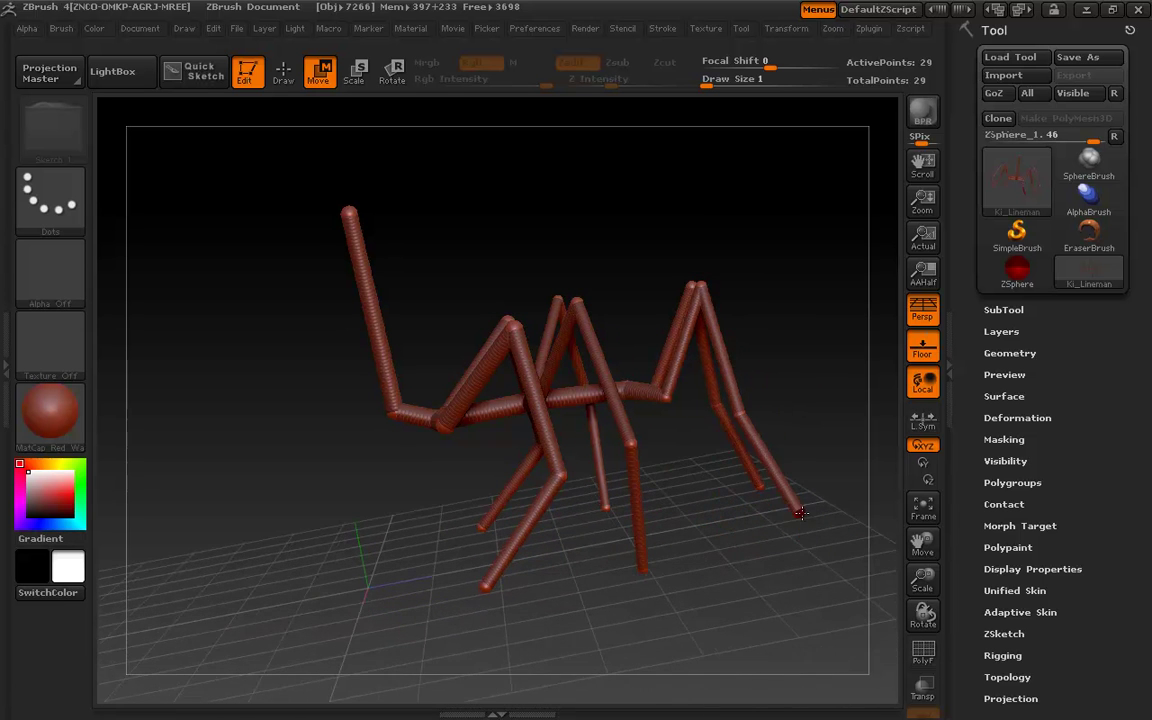
Consult the Ki Lineman reference artwork and insert two joint ZSpheres along the upright torso.
left_click_drag(720, 517, 543, 541)
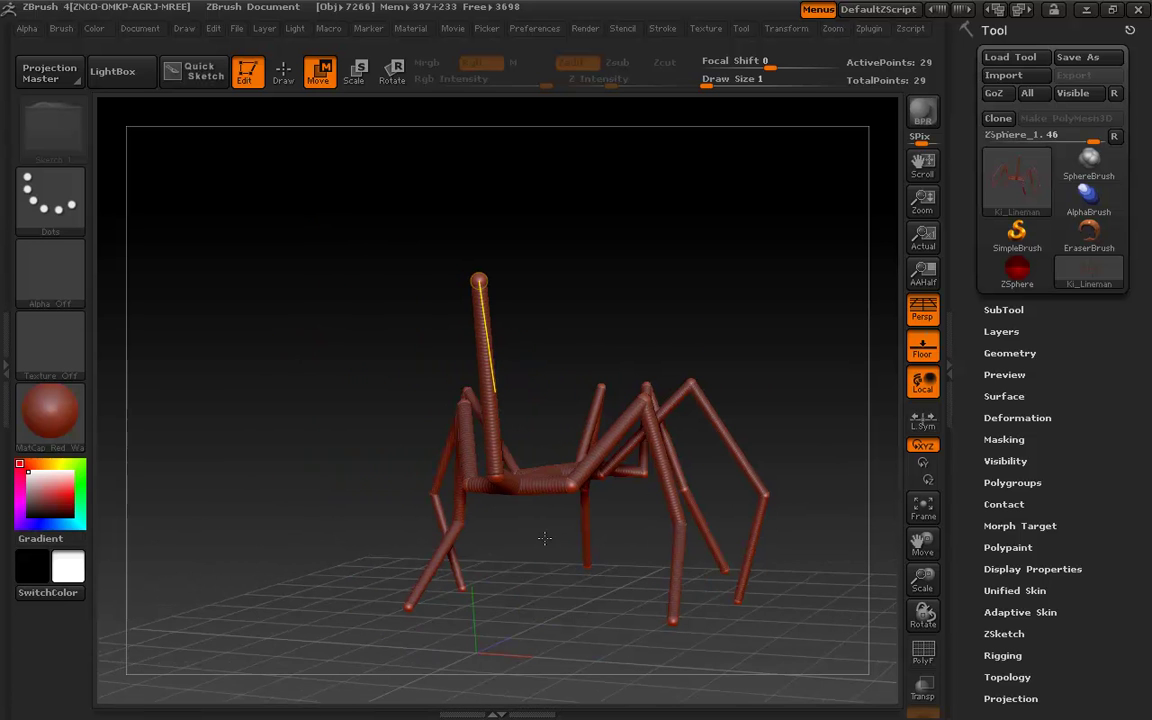
mouse_move(543, 373)
left_mouse_down()
mouse_move(532, 375)
mouse_move(588, 347)
left_mouse_up()
key("q")
left_click_drag(0, 130, 728, 62)
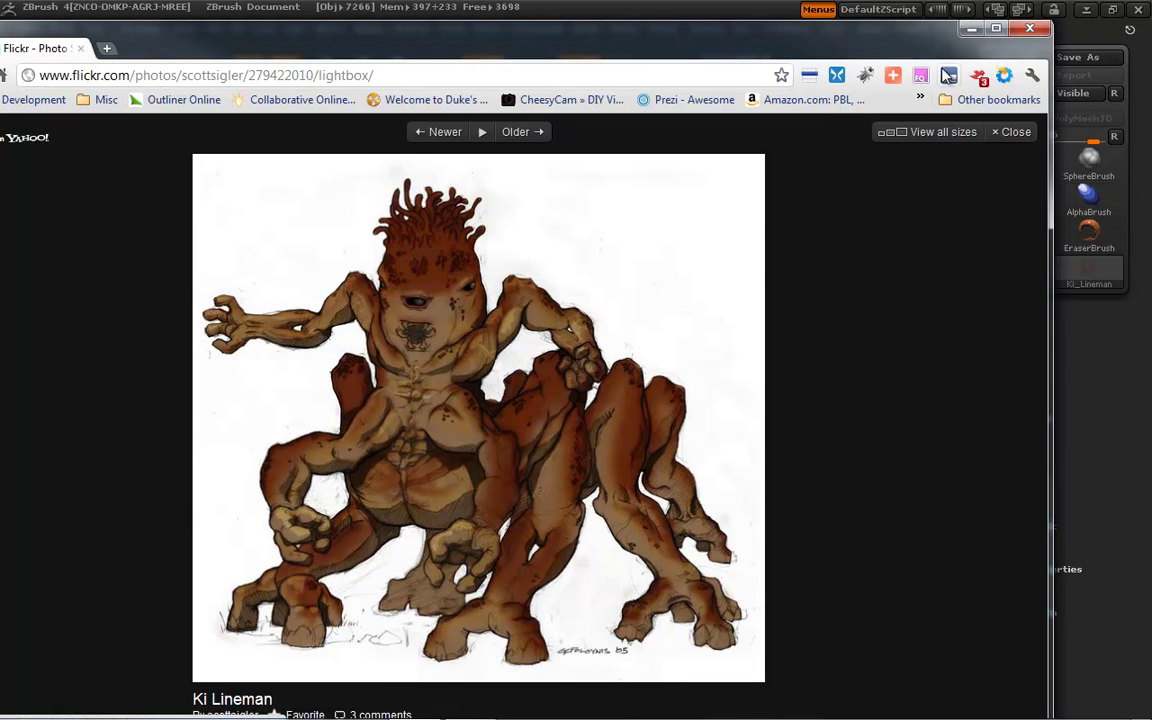
left_click(971, 28)
left_click_drag(712, 265, 644, 350)
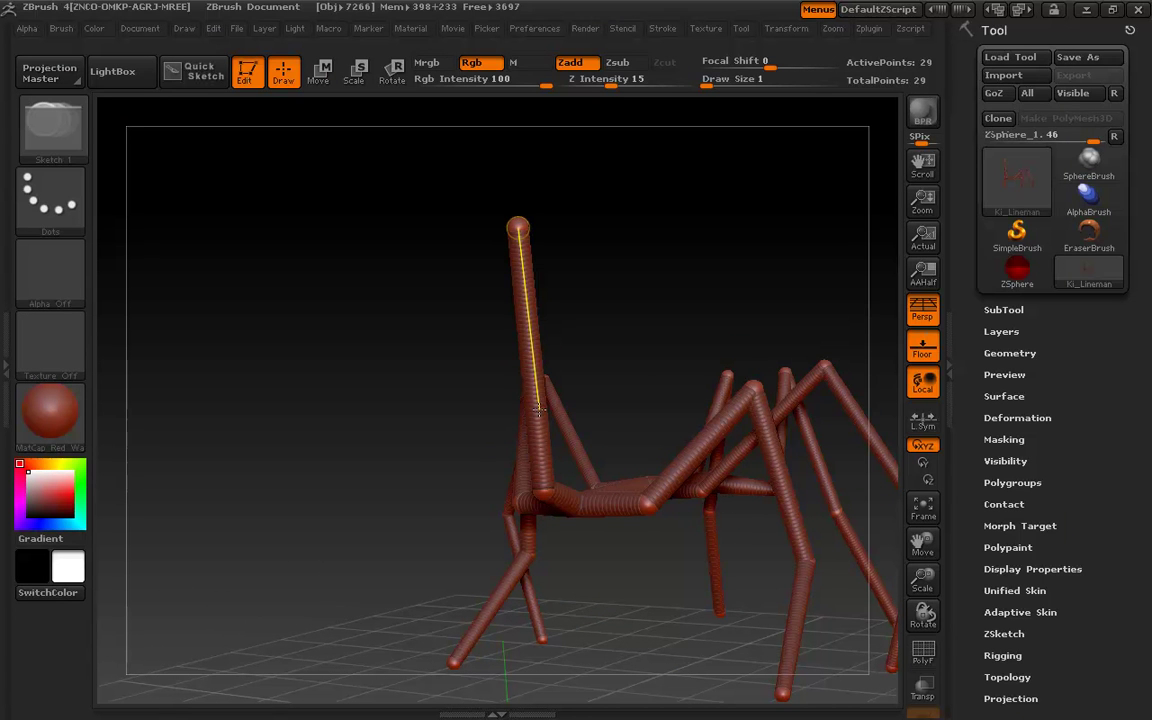
left_click(537, 406)
left_click(526, 310)
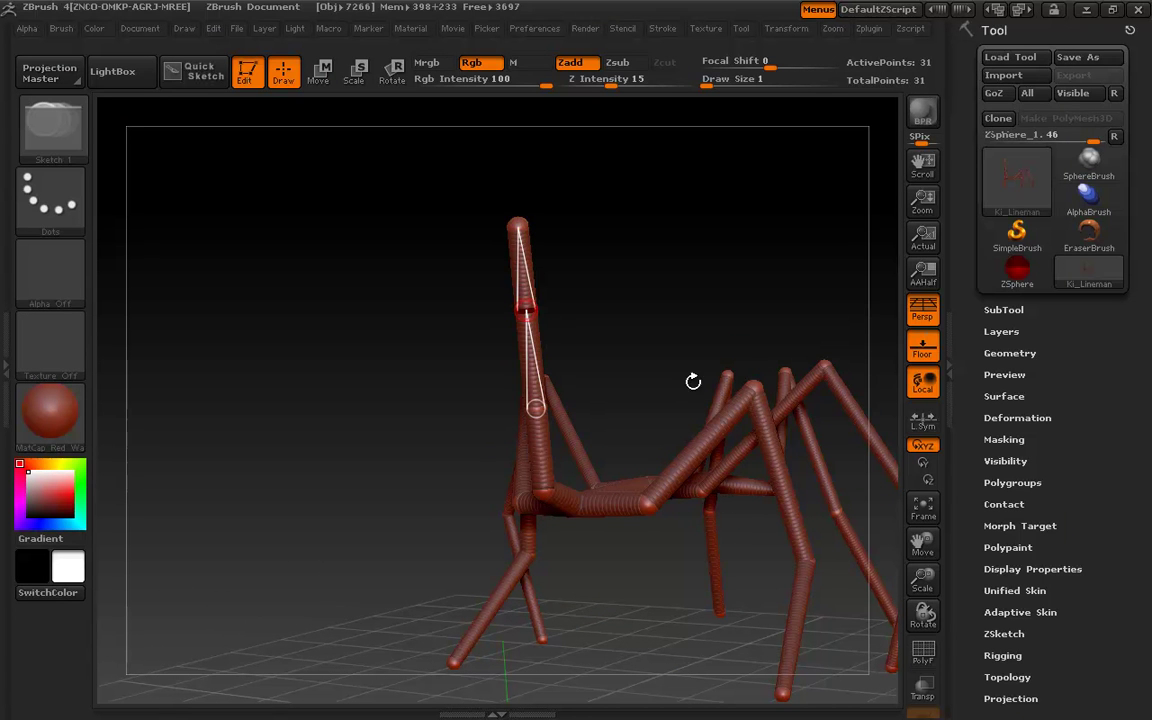
Add a mirrored pair of ZSpheres at the lower torso joint and pull them sideways to form the lower shoulders.
left_click_drag(631, 343, 640, 400, "alt")
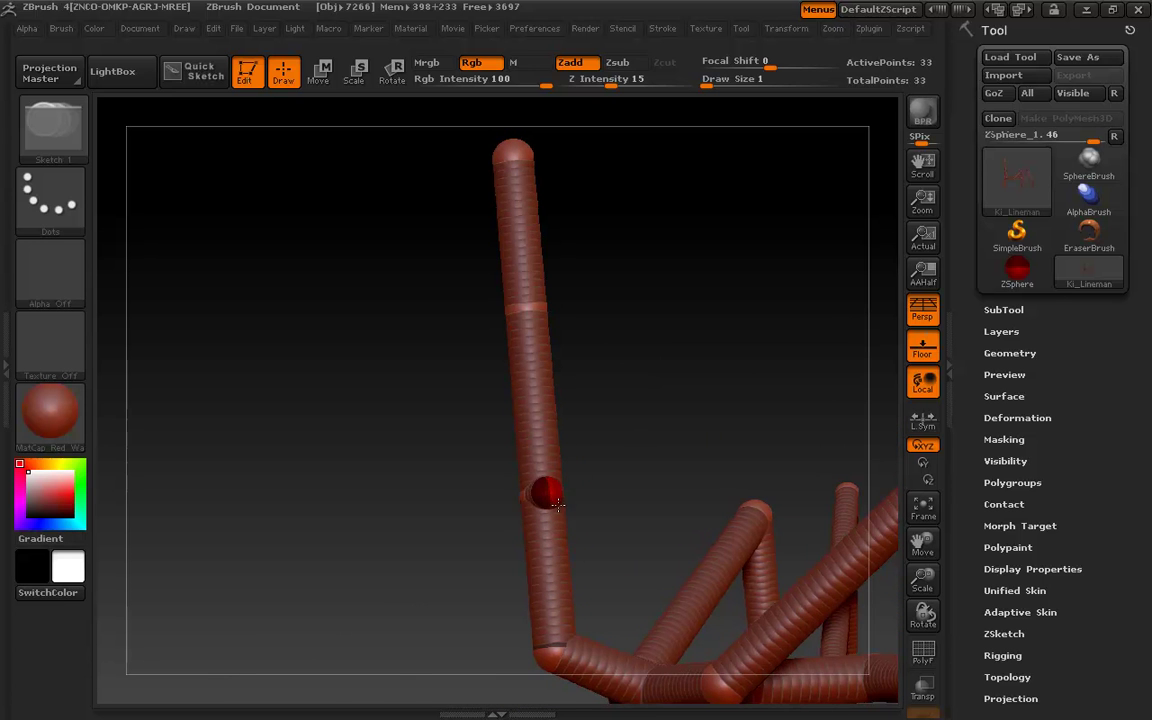
left_click_drag(357, 485, 422, 501)
key("w")
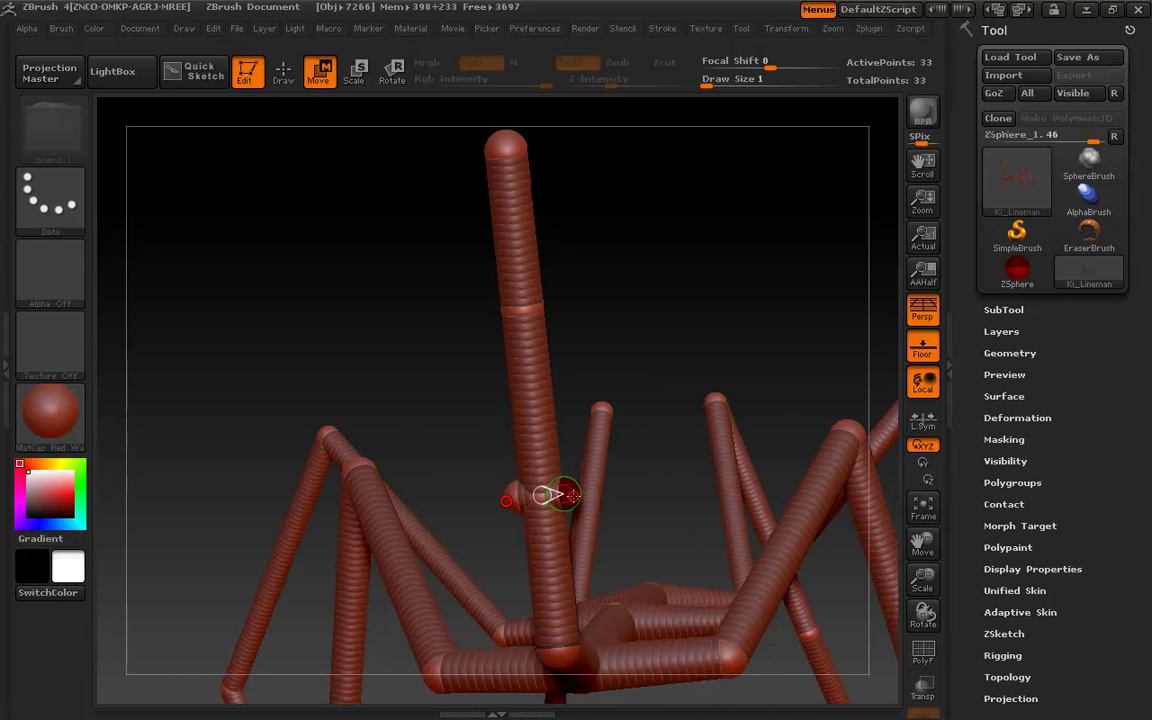
left_click_drag(563, 495, 714, 481)
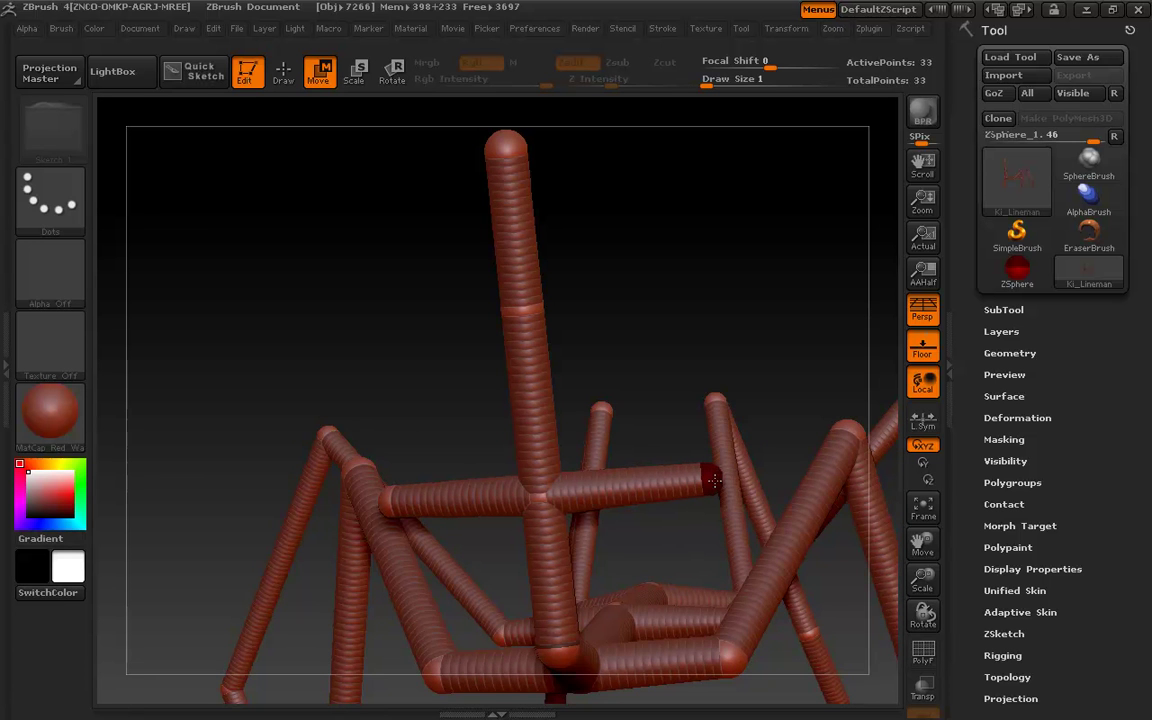
mouse_move(743, 275)
left_mouse_down()
mouse_move(671, 332)
mouse_move(715, 309)
mouse_move(743, 342)
mouse_move(722, 247)
mouse_move(655, 309)
mouse_move(674, 347)
mouse_move(681, 301)
mouse_move(666, 357)
left_mouse_up()
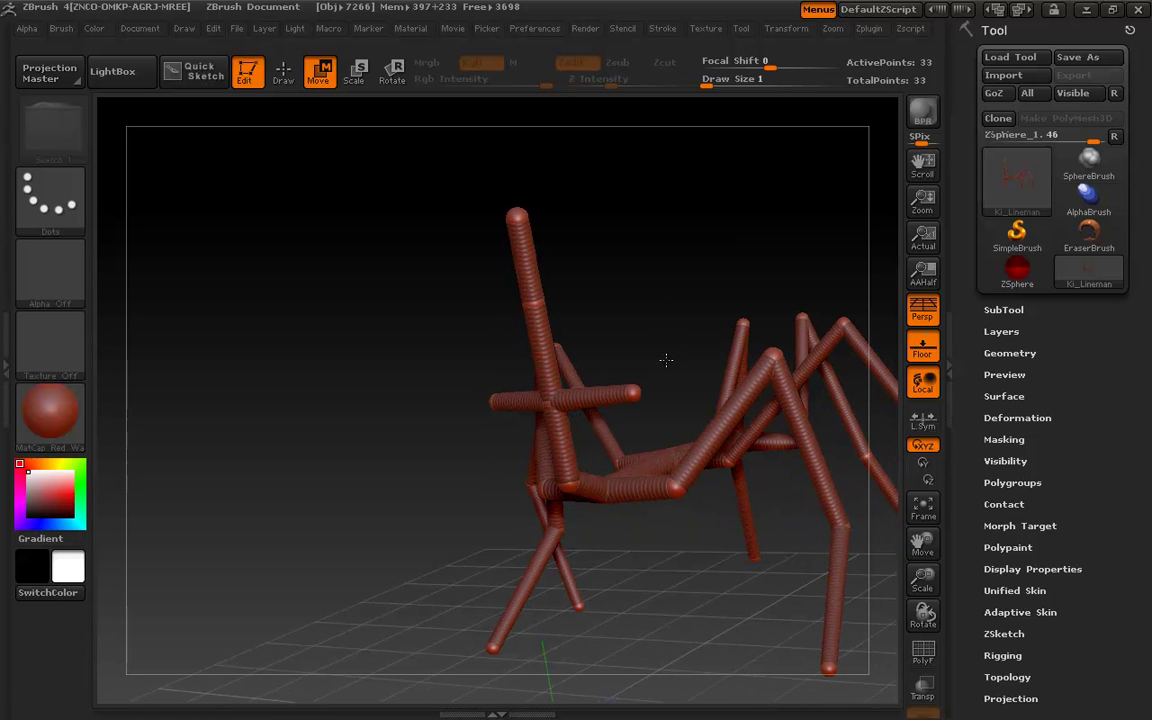
Add a mirrored ZSphere to each lower shoulder end and extend it downward and forward as an arm.
key("q")
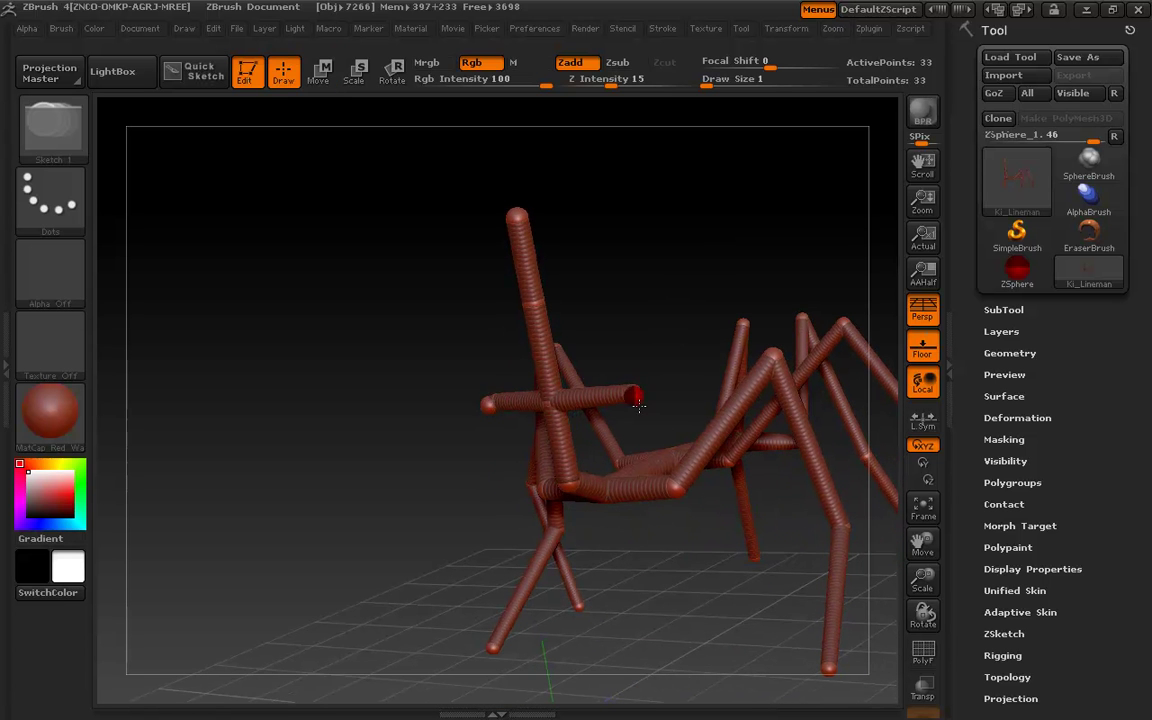
left_click(639, 403)
mouse_move(655, 340)
left_mouse_down()
mouse_move(674, 314)
mouse_move(676, 342)
left_mouse_up()
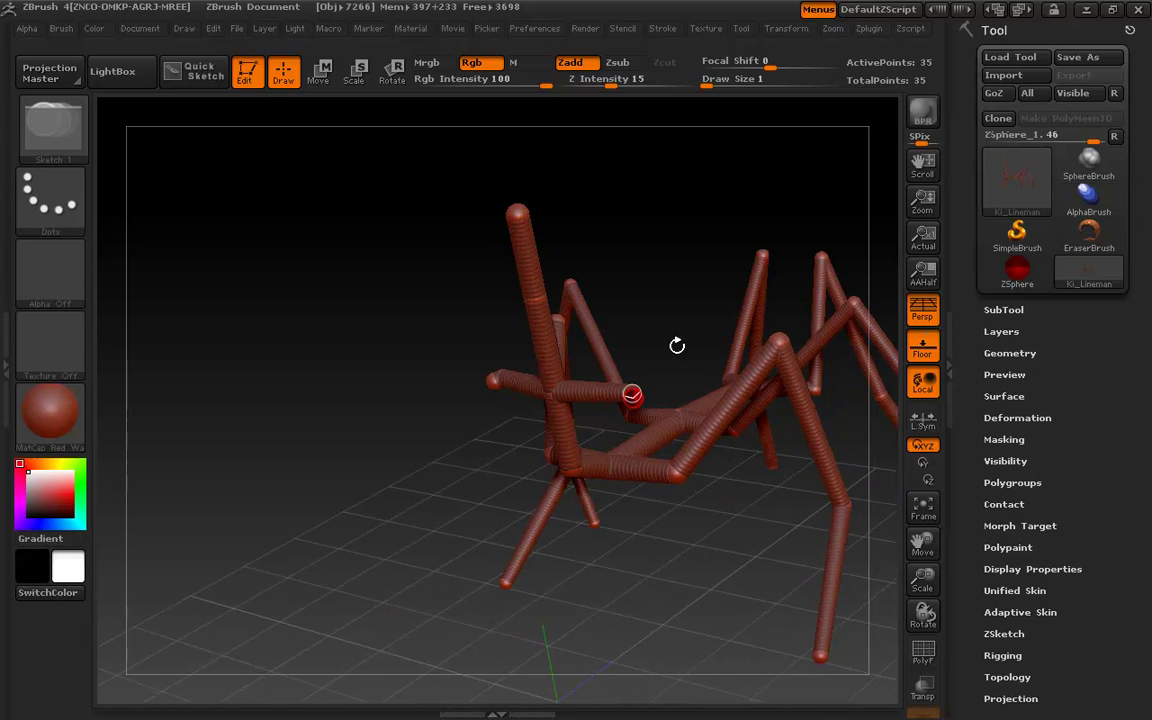
key("w")
mouse_move(630, 393)
left_mouse_down()
mouse_move(633, 578)
mouse_move(686, 558)
mouse_move(659, 522)
left_mouse_up()
left_click_drag(711, 558, 699, 558)
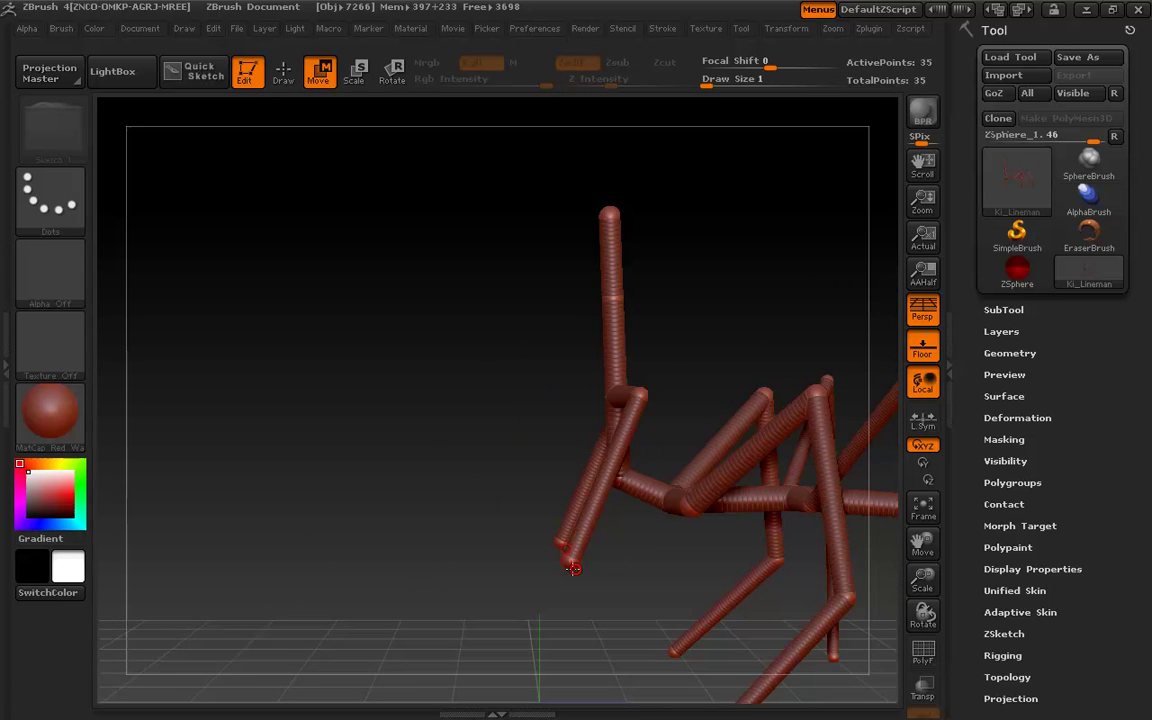
left_click_drag(572, 568, 477, 574)
left_click_drag(362, 370, 647, 422)
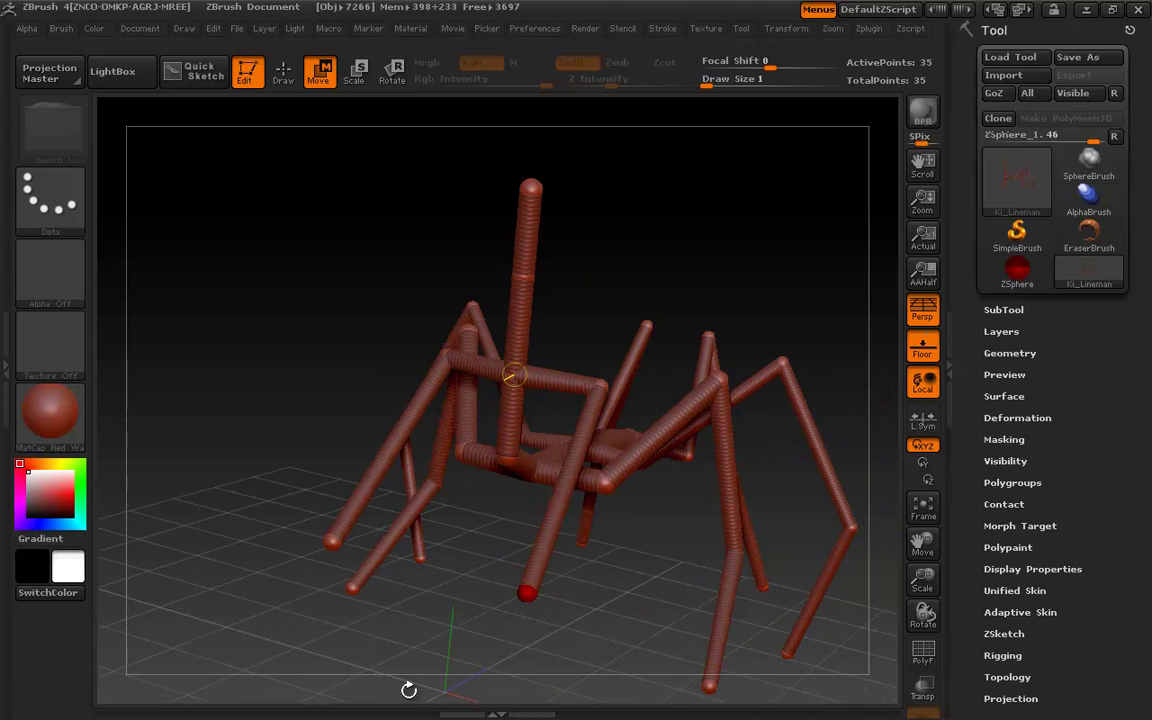
Check the arm structure in the reference artwork and insert two mirrored joint ZSpheres along the lower arms.
key("super")
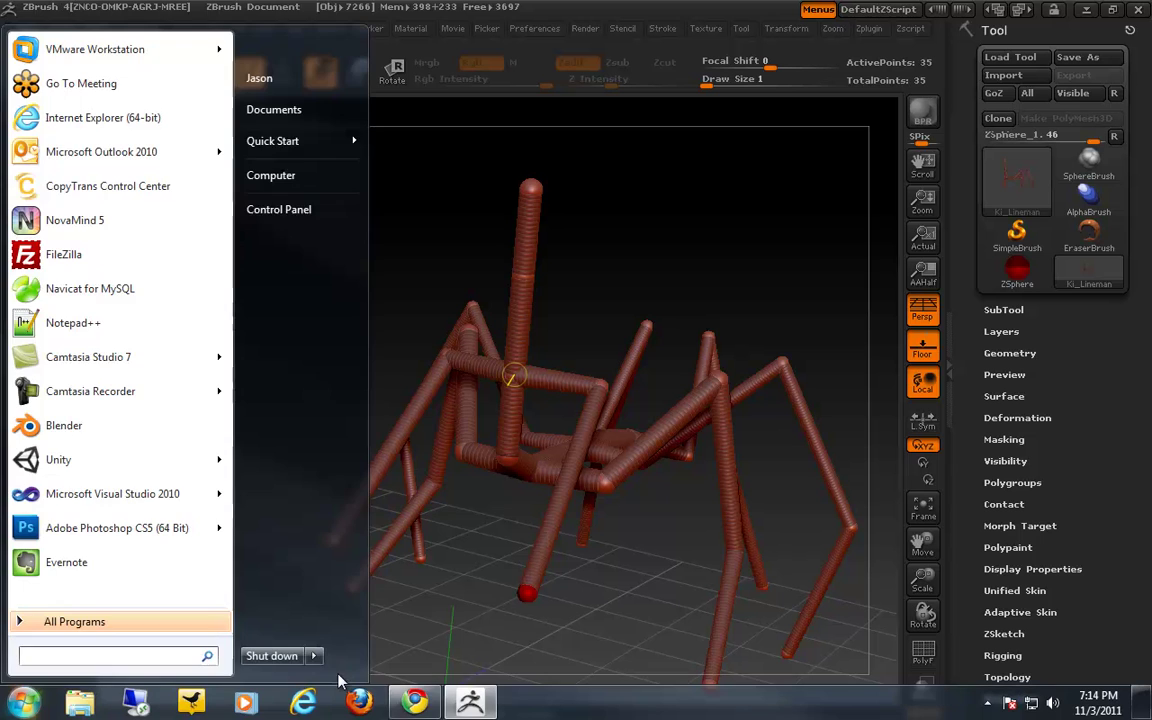
left_click(416, 703)
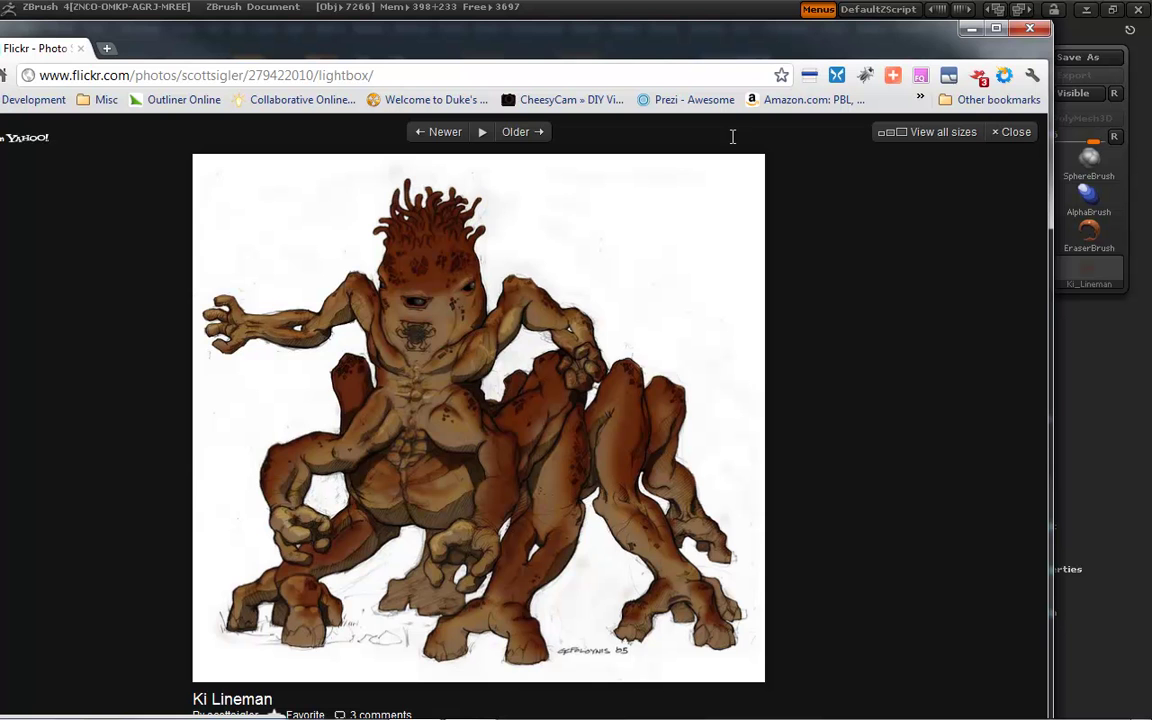
left_click(970, 28)
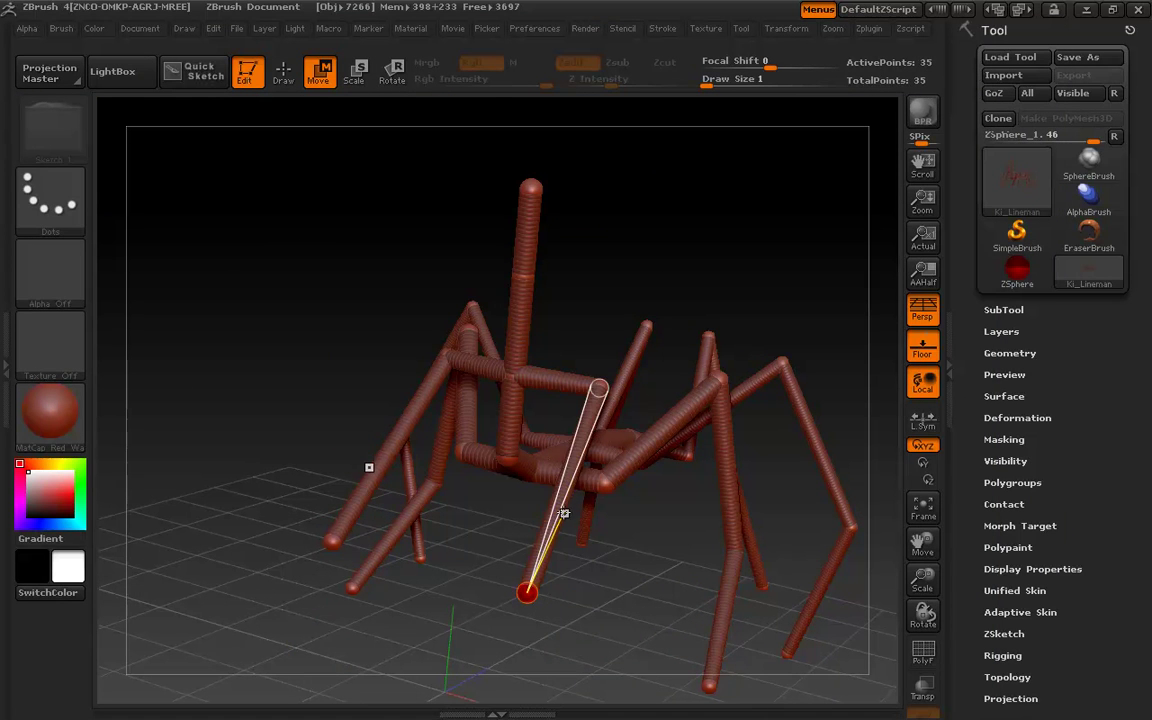
key("q")
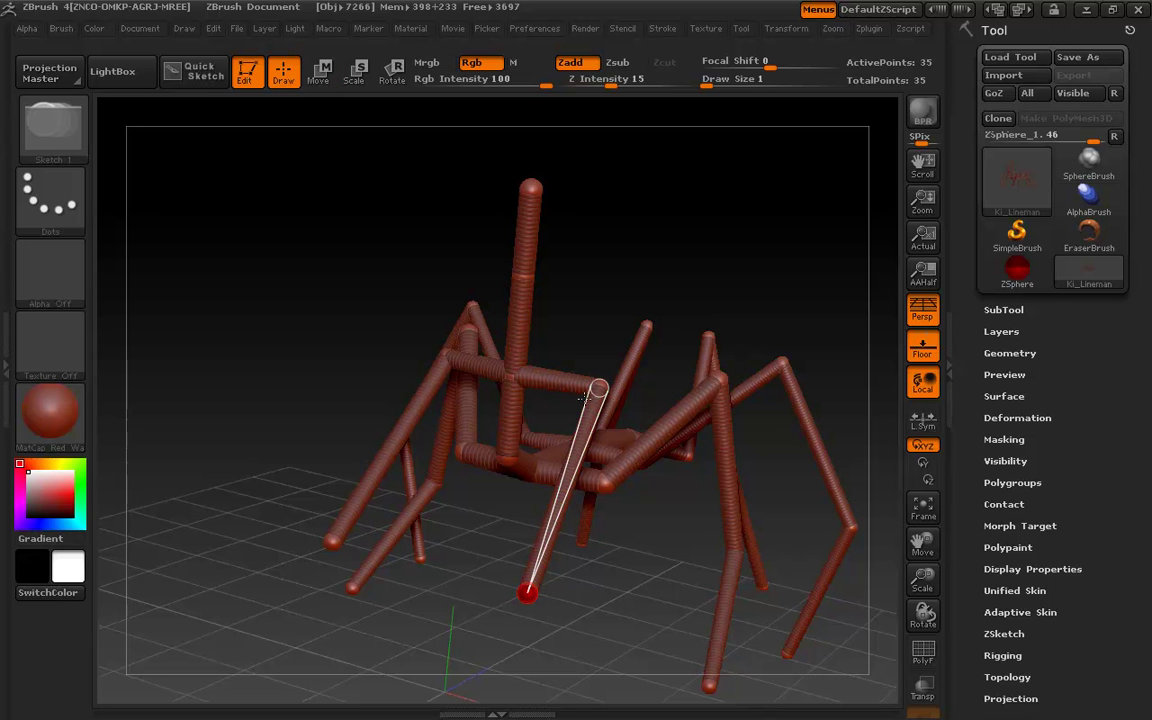
left_click(583, 436)
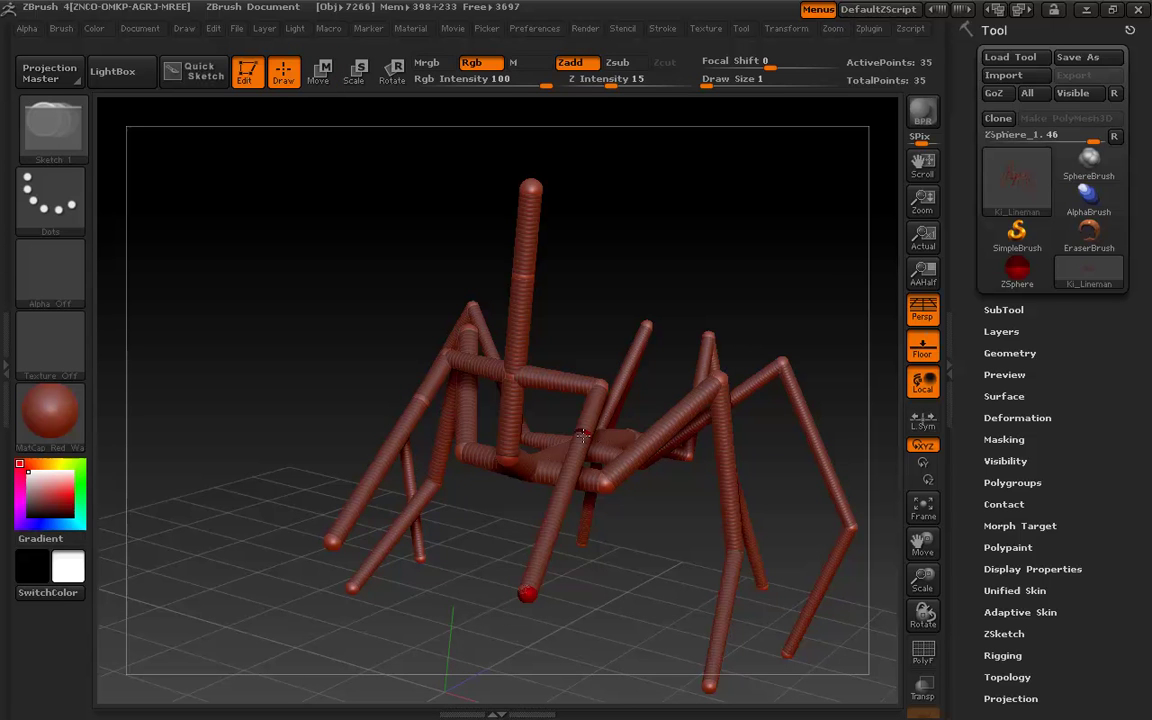
left_click(563, 499)
left_click_drag(592, 512, 597, 540)
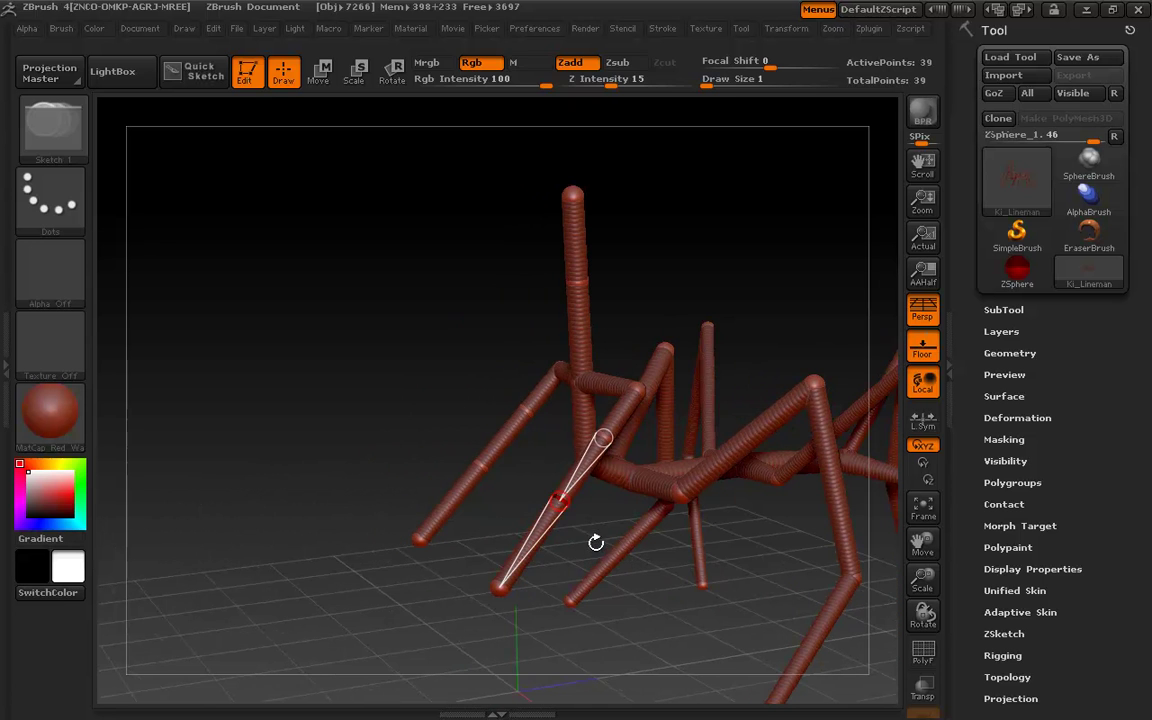
Bend the lower arms forward and spread their elbow joints outward.
key("w")
left_click_drag(588, 460, 410, 595)
left_click_drag(594, 644, 673, 638)
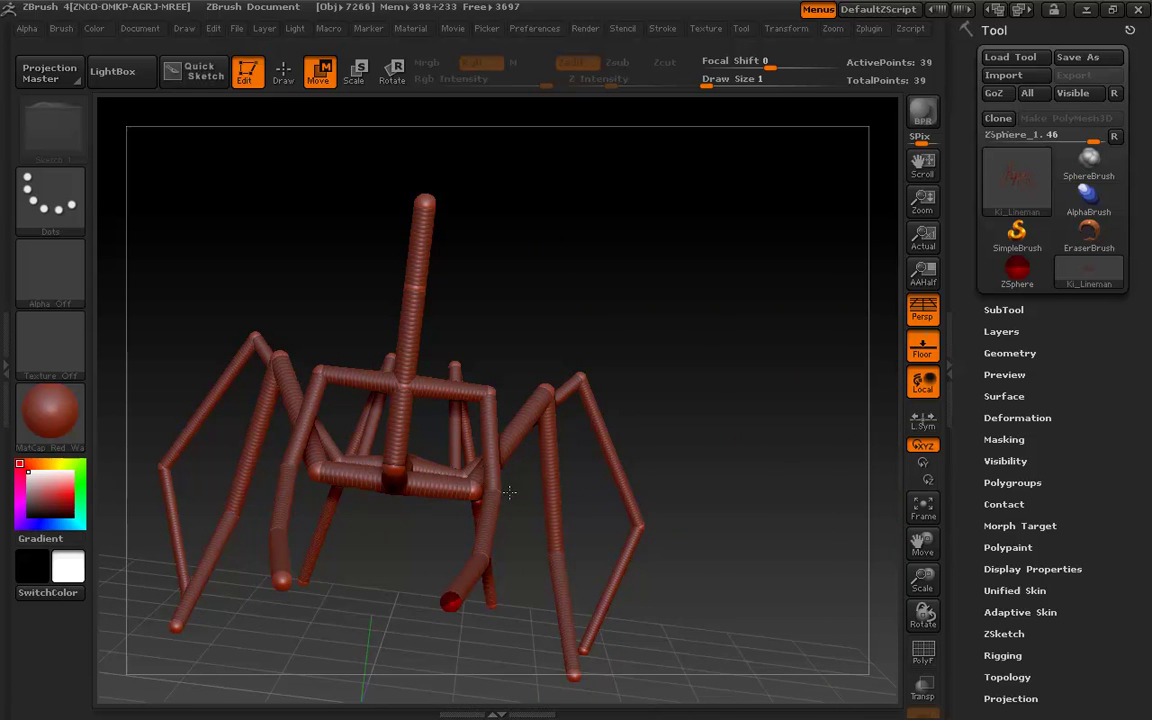
left_click_drag(494, 474, 560, 532)
left_click_drag(594, 606, 545, 292)
left_click_drag(532, 360, 557, 415)
Add a mirrored pair of ZSpheres at the upper torso joint and pull them sideways to form the upper shoulders.
key("q")
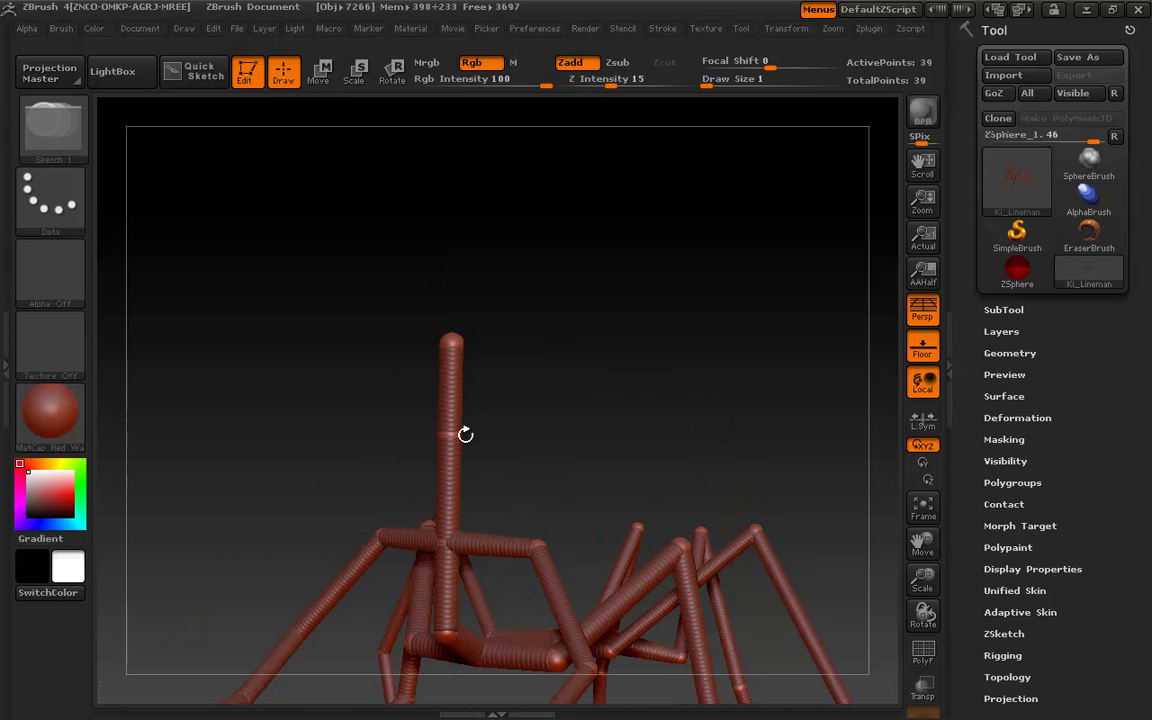
left_click_drag(500, 440, 553, 437)
key("w")
left_click_drag(452, 434, 548, 433)
left_click_drag(662, 420, 576, 429)
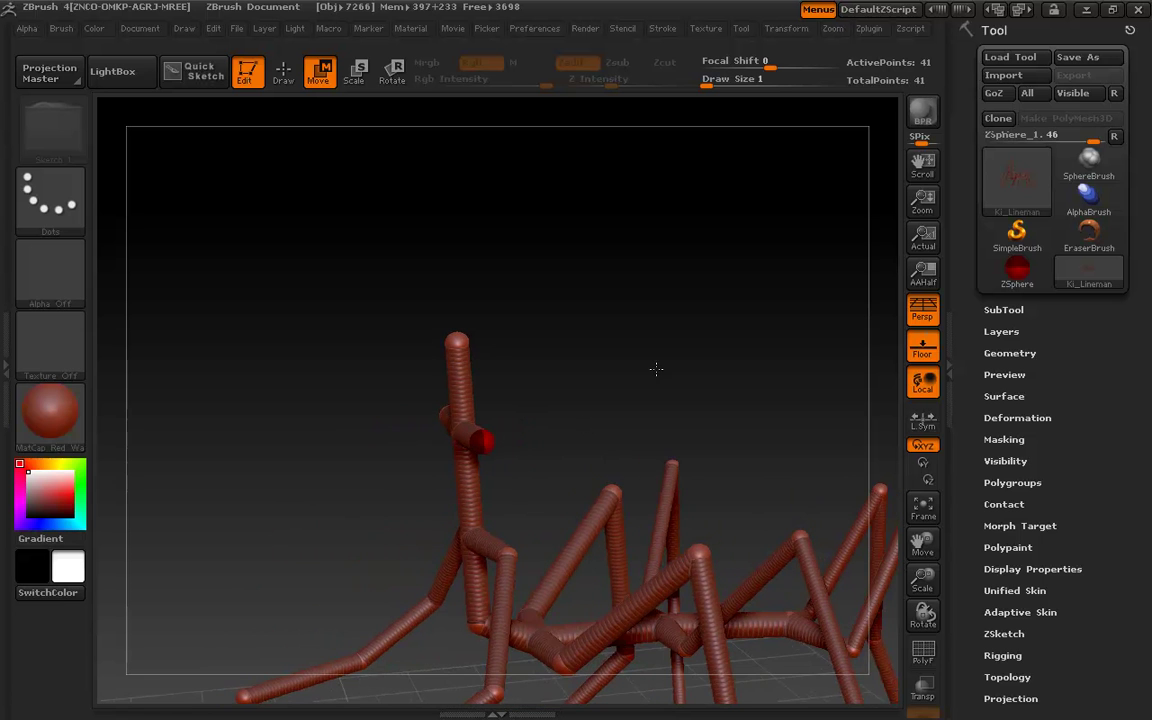
Compare with the reference artwork, then add a mirrored ZSphere to each upper shoulder end and extend it upward and outward.
left_click_drag(2, 4, 911, 58)
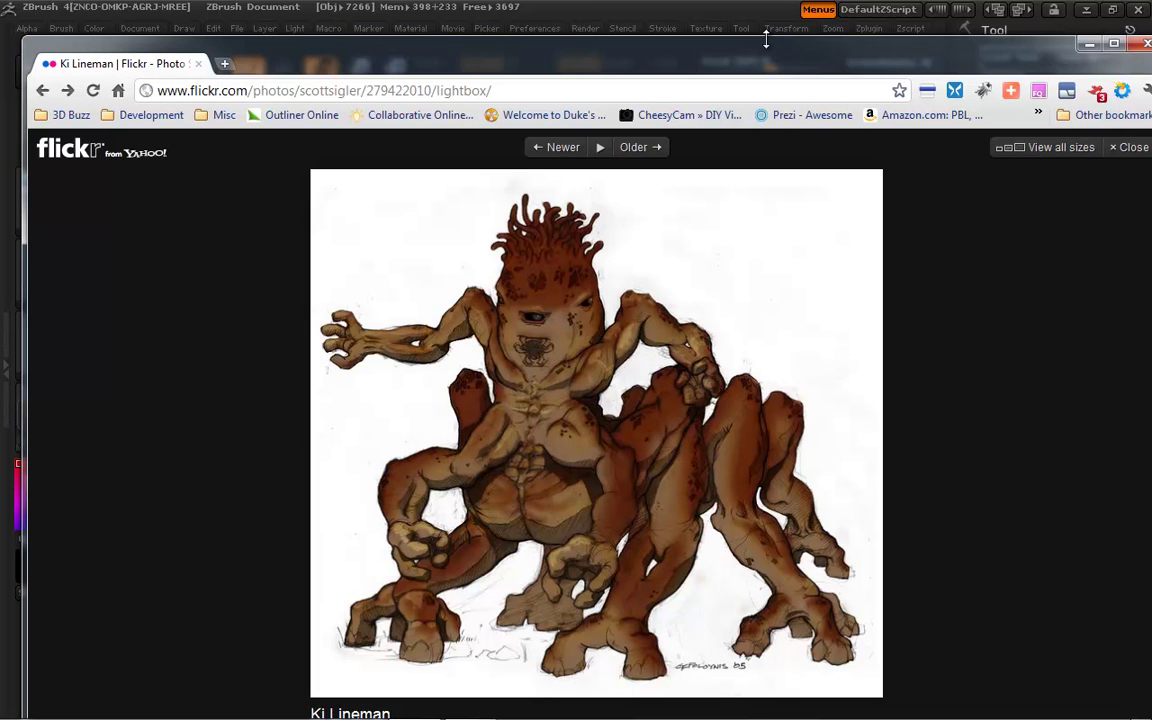
left_click_drag(722, 57, 0, 178)
left_click_drag(461, 398, 442, 442)
key("q")
left_click_drag(630, 372, 552, 385)
left_click_drag(413, 449, 422, 459)
key("w")
left_click_drag(381, 532, 609, 338)
left_click_drag(692, 386, 805, 376)
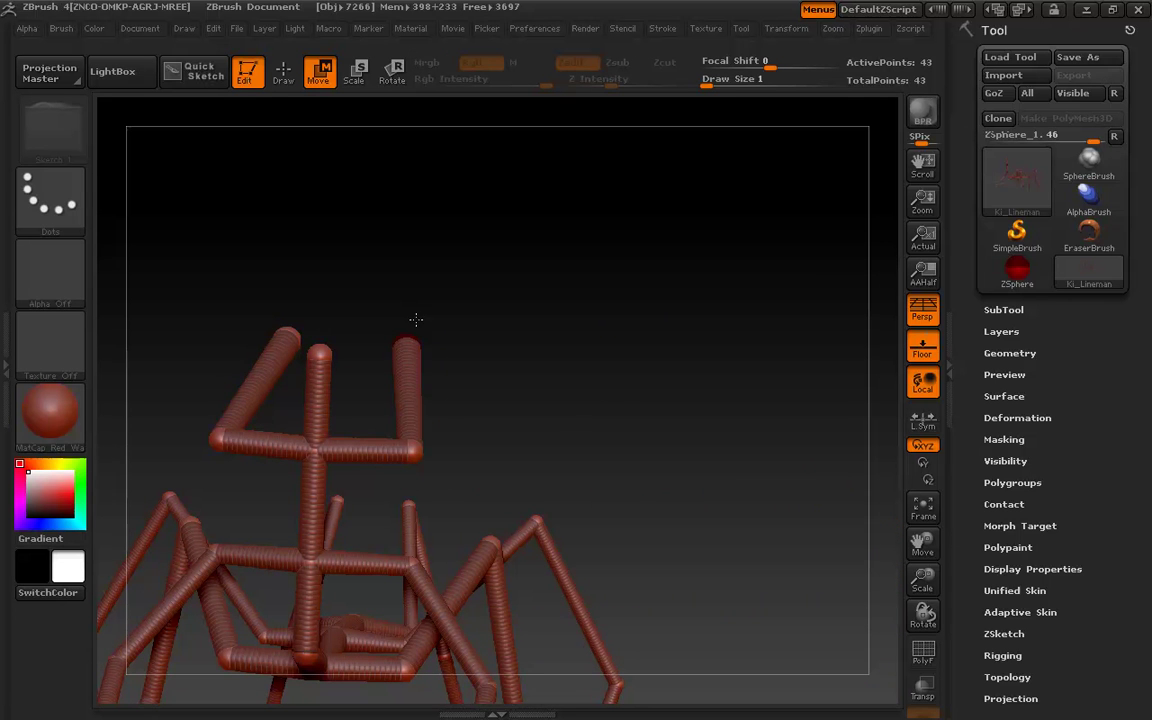
left_click_drag(408, 338, 484, 328)
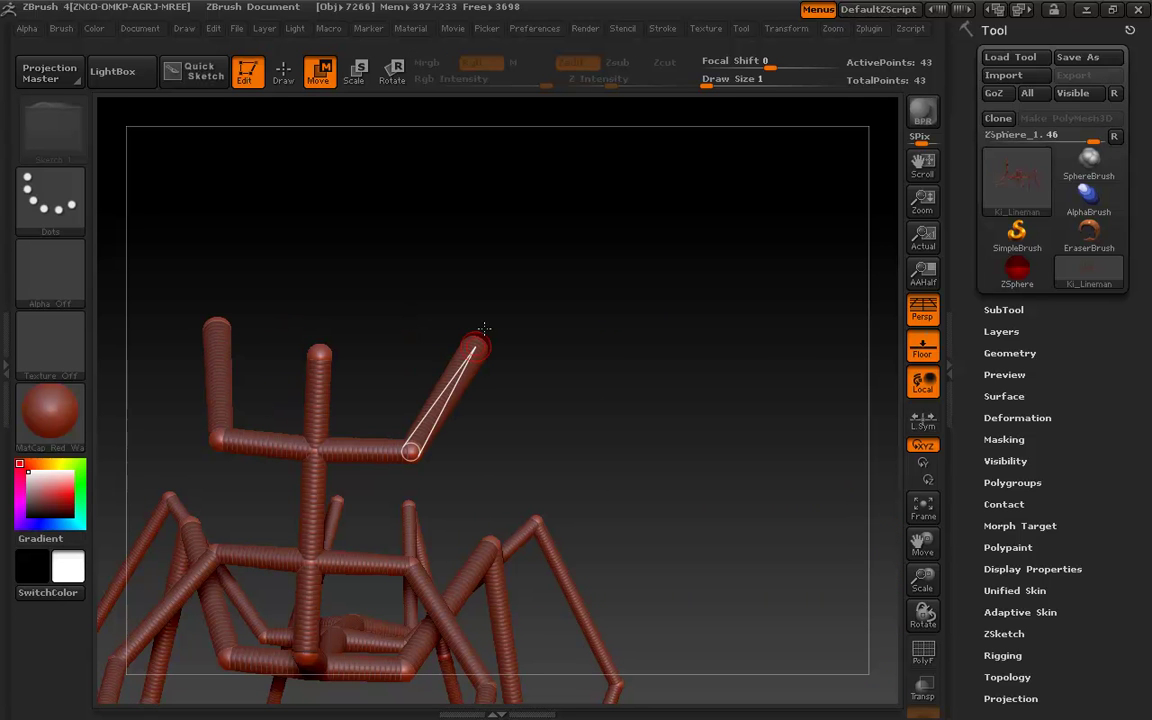
Scale down the ZSpheres at the ends of the upper arms.
key("s")
key("r")
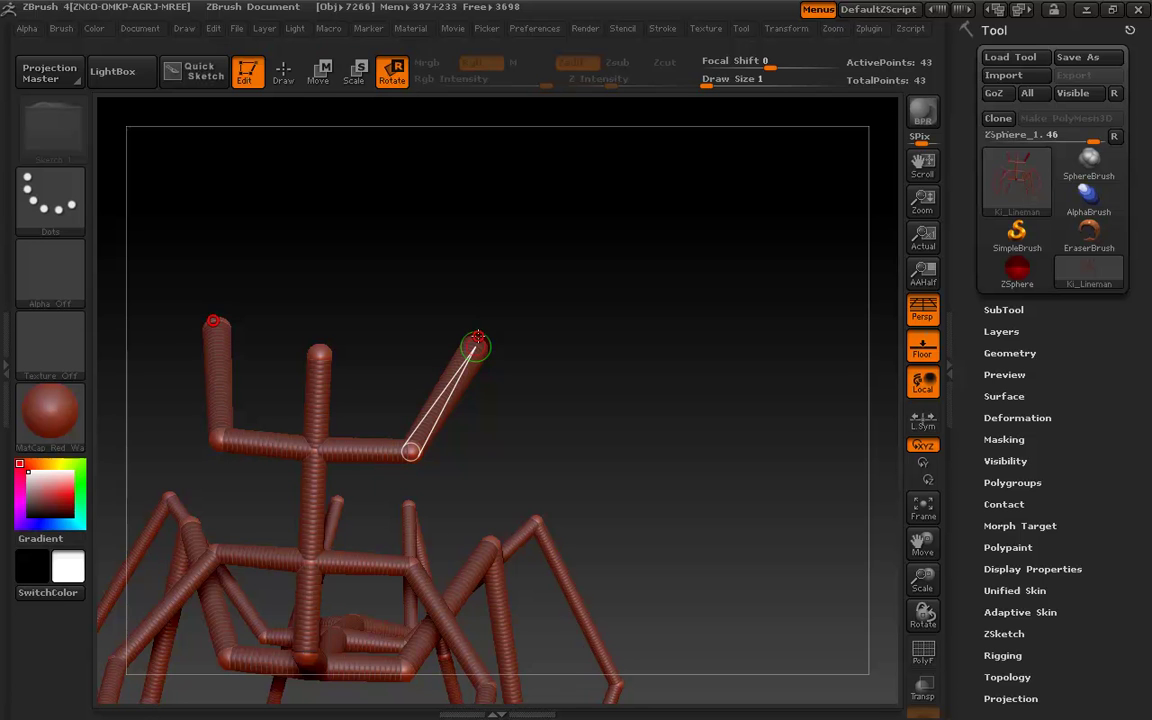
key("e")
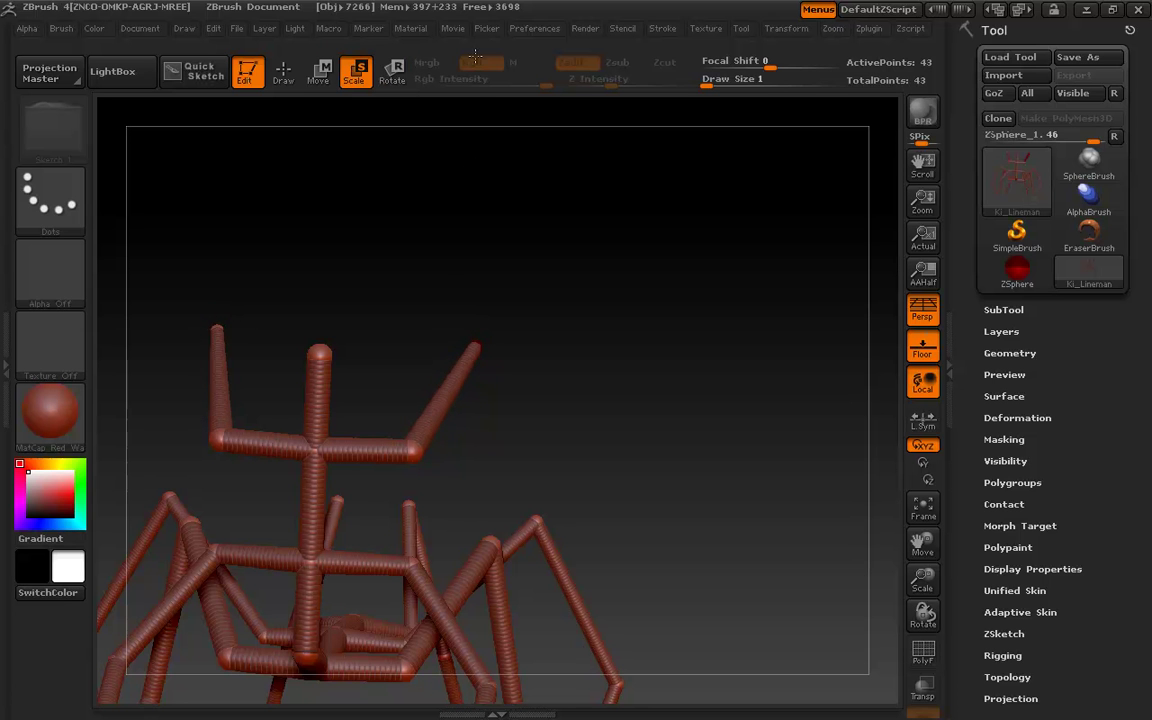
Lower the ends of the upper arms below shoulder height.
left_click_drag(663, 311, 588, 318)
key("w")
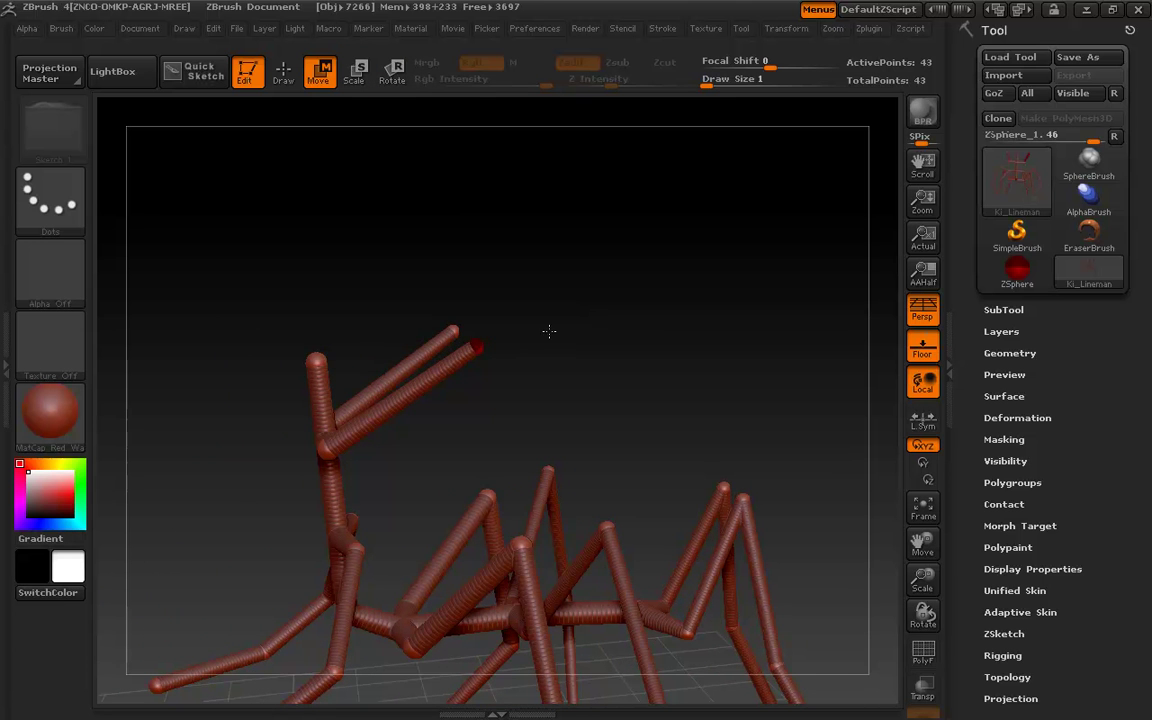
left_click_drag(474, 349, 419, 507)
left_click_drag(450, 435, 477, 415)
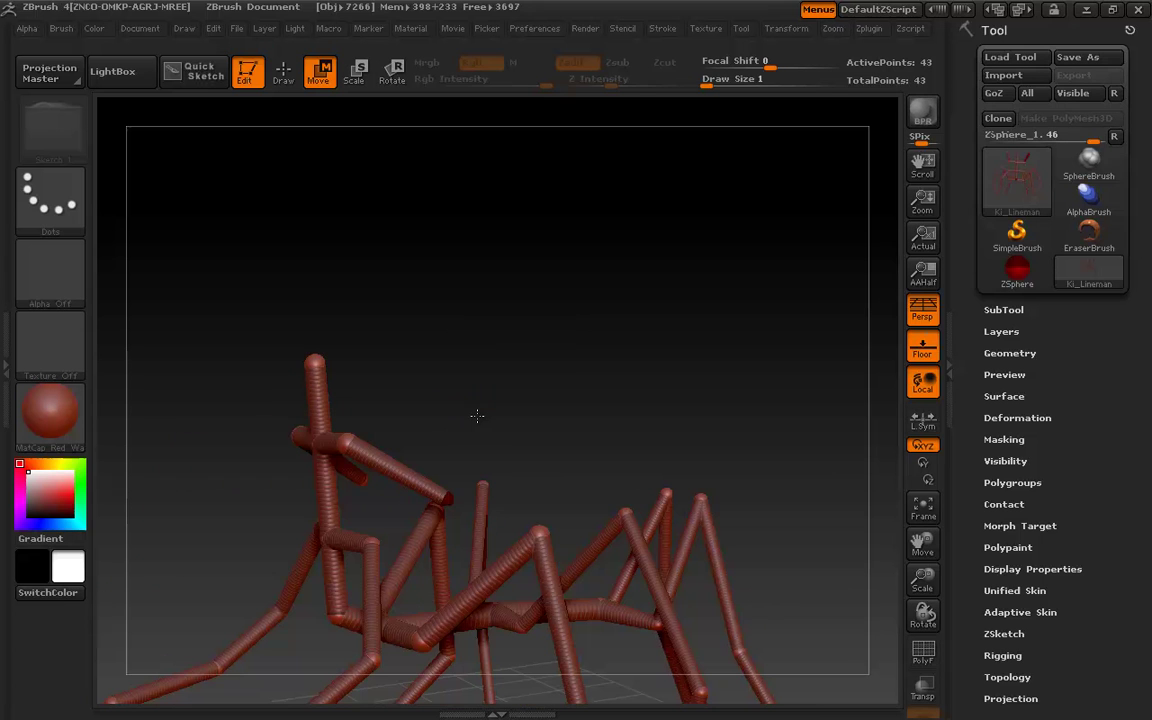
Insert two mirrored joint ZSpheres along each upper arm.
key("q")
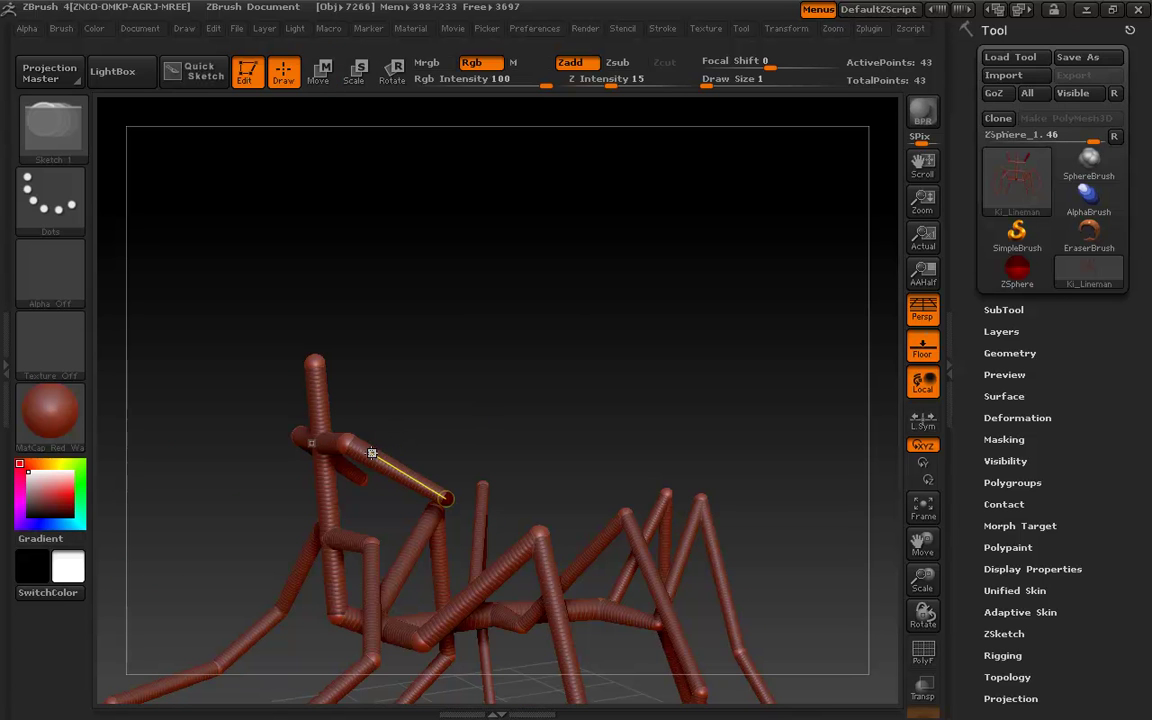
left_click(375, 455)
left_click(399, 472)
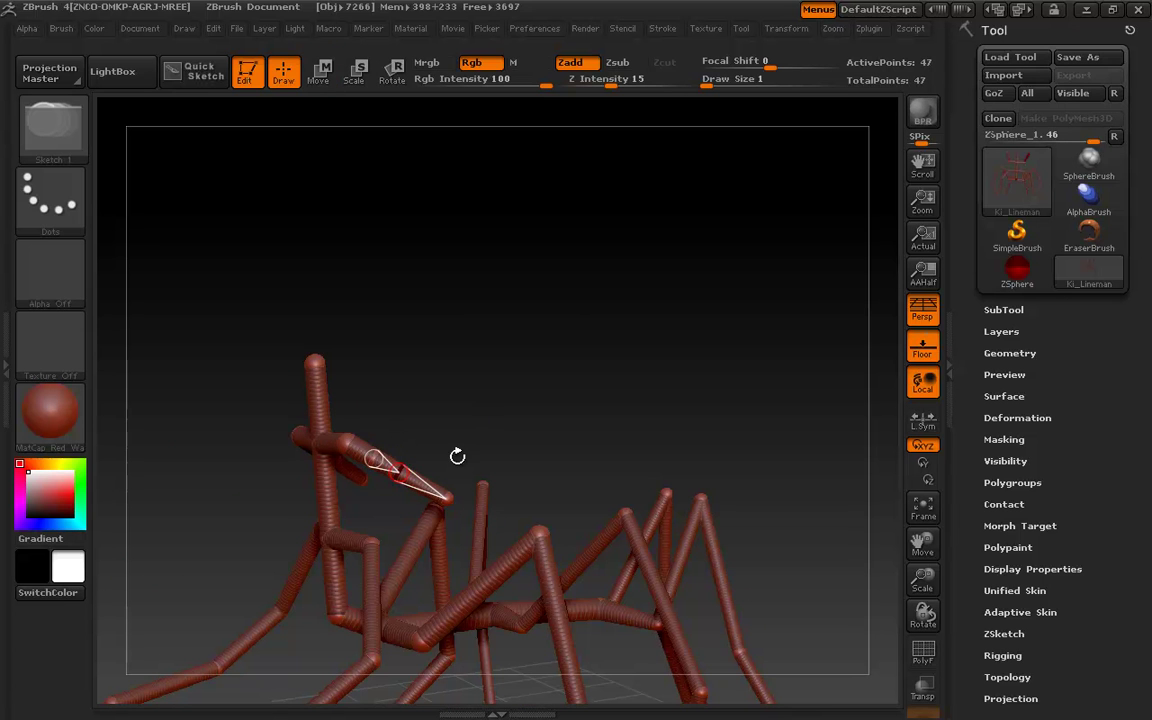
Raise the upper arms' elbow joints and move their wrist joints outward to bend the arms.
key("w")
left_click_drag(373, 458, 507, 374)
left_click_drag(394, 473, 568, 459)
left_click_drag(458, 307, 550, 278, "alt")
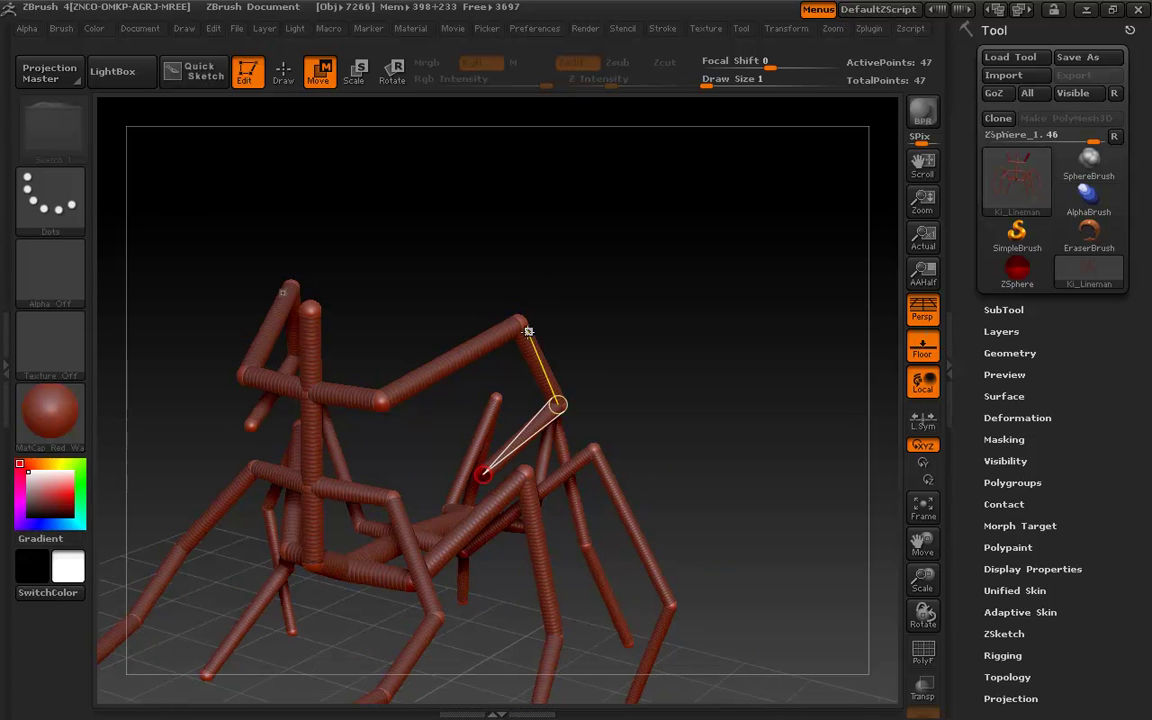
left_click_drag(535, 342, 501, 343)
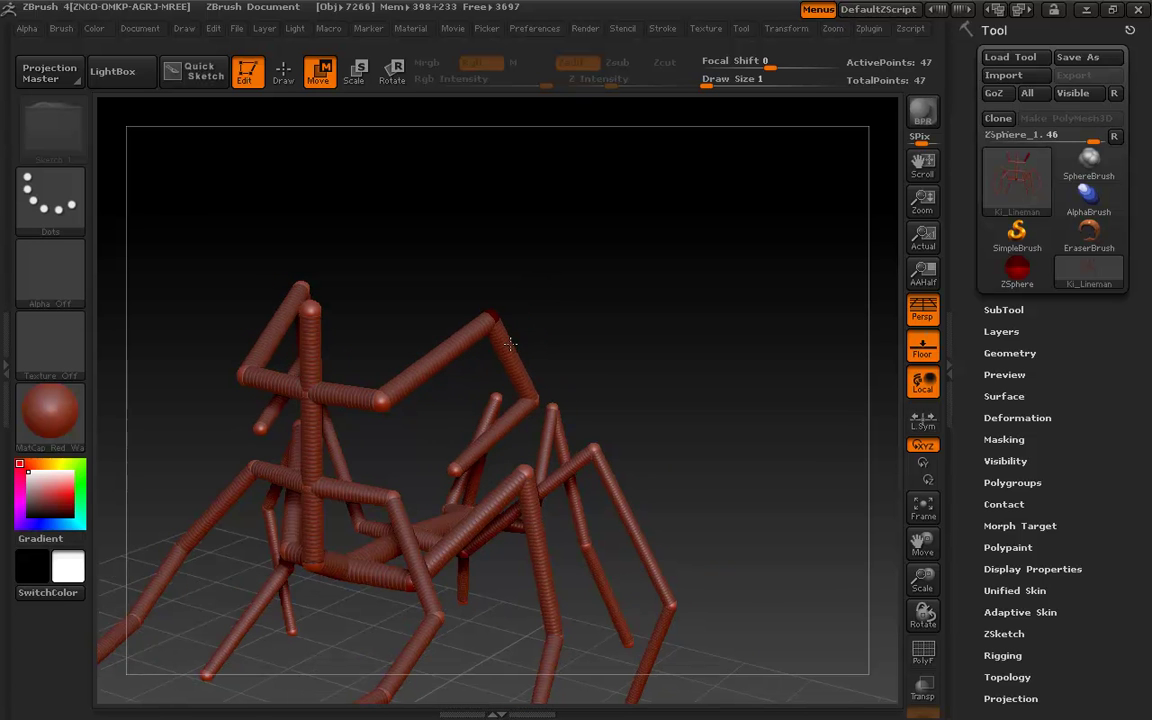
Raise the head, shoulder and lower-arm ZSpheres along the upright torso to lengthen the creature's upper body.
left_click_drag(540, 300, 705, 373)
left_click_drag(780, 358, 692, 167)
left_click_drag(692, 360, 648, 300)
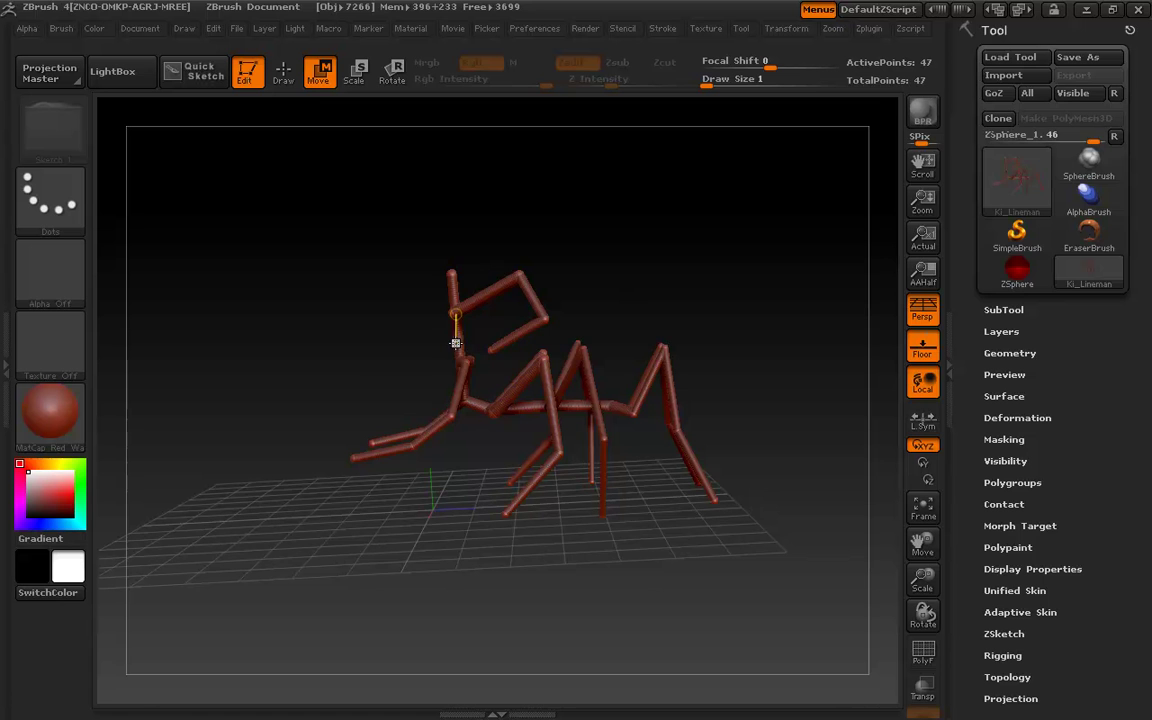
left_click_drag(455, 337, 447, 237)
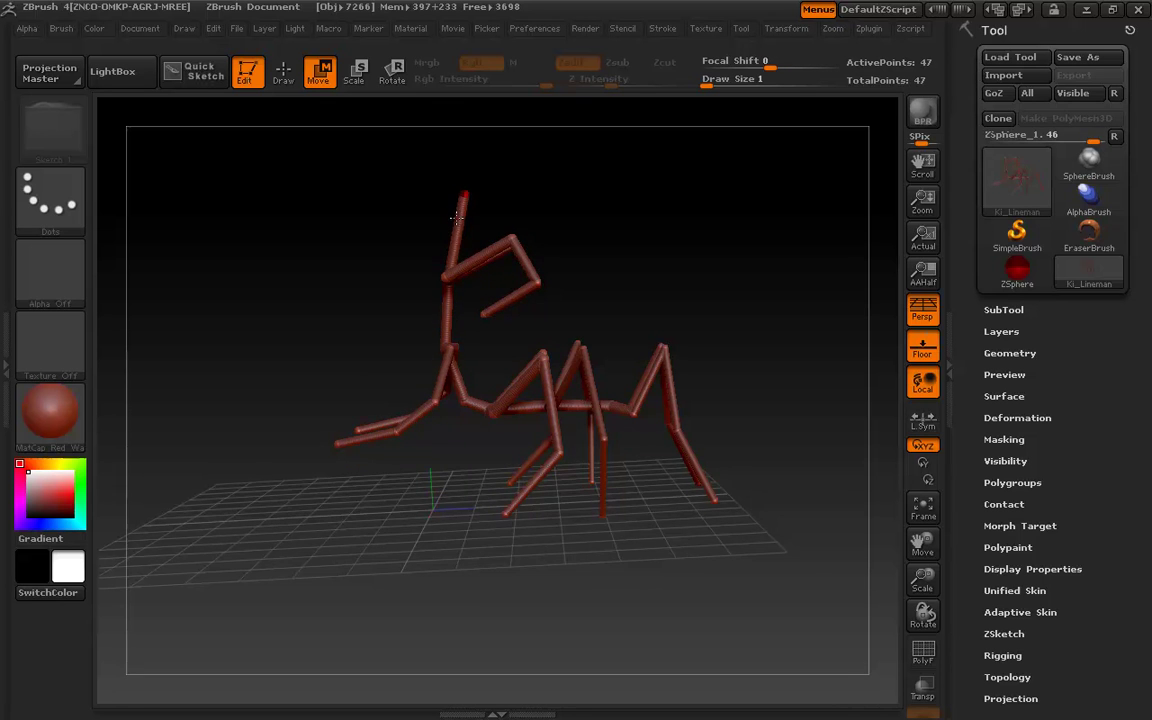
Examine the armature's proportions and limb placement from the front and sides, and compare them with the Ki Lineman reference artwork in the browser.
left_click_drag(378, 278, 476, 288)
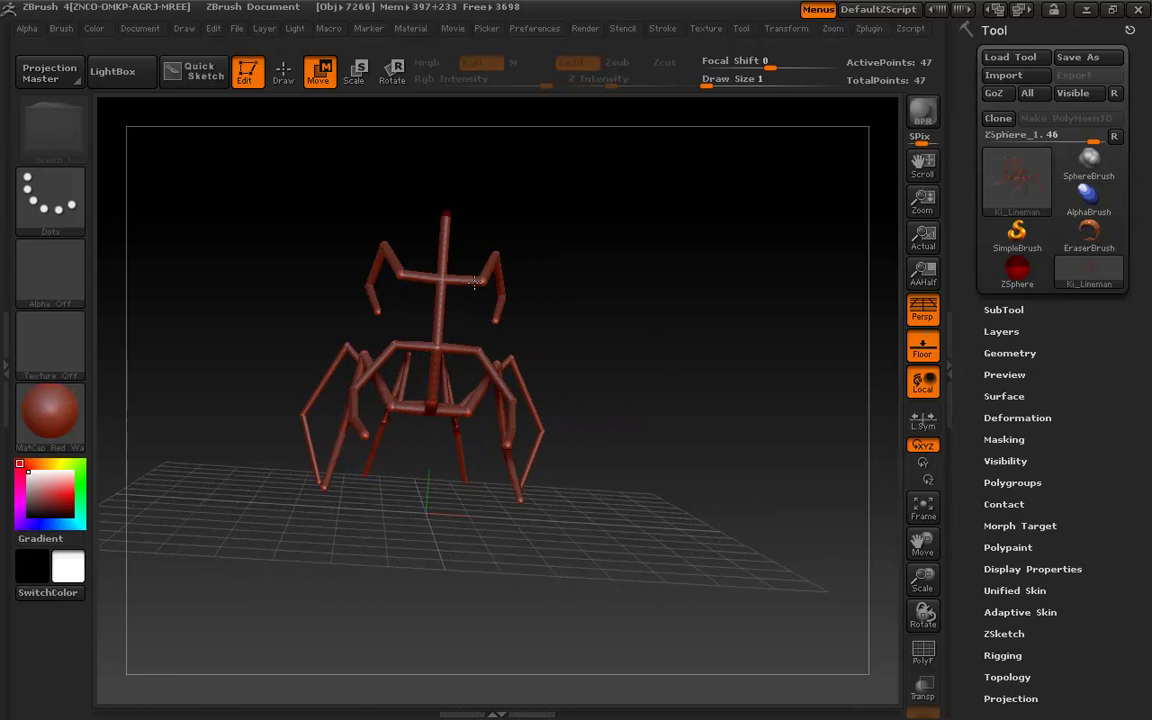
left_click_drag(649, 313, 480, 328)
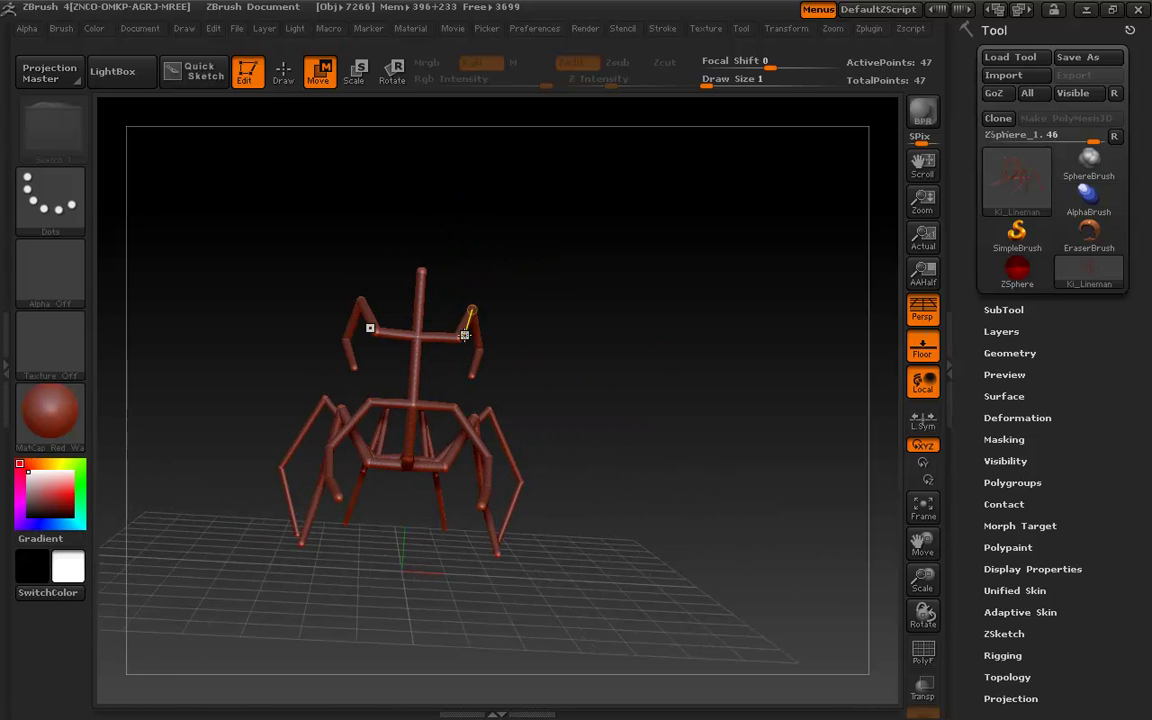
left_click_drag(479, 331, 454, 347)
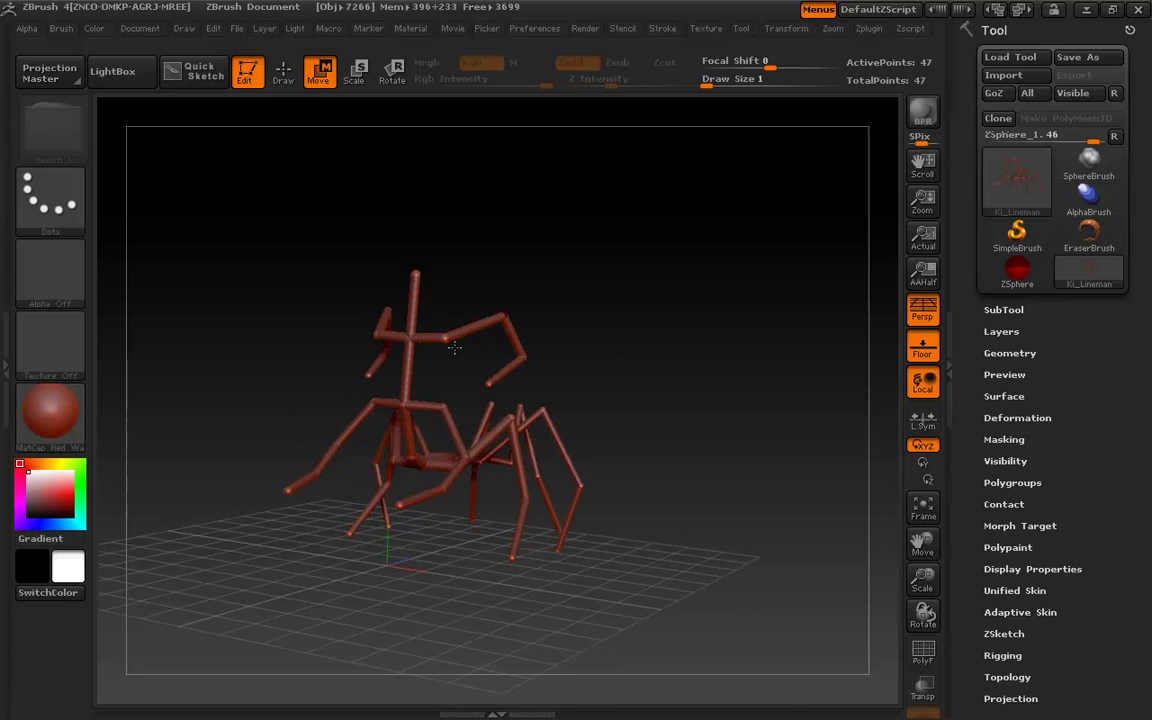
mouse_move(602, 337)
left_mouse_down()
mouse_move(558, 337)
mouse_move(580, 337)
left_mouse_up()
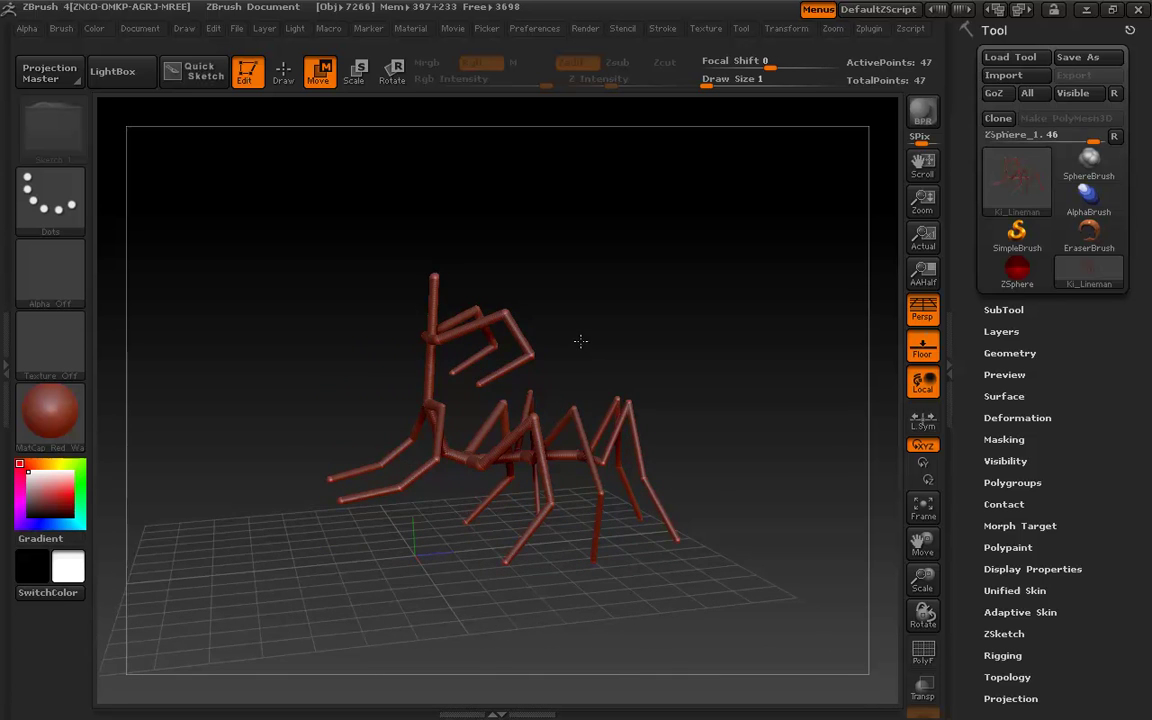
left_click_drag(670, 372, 598, 405)
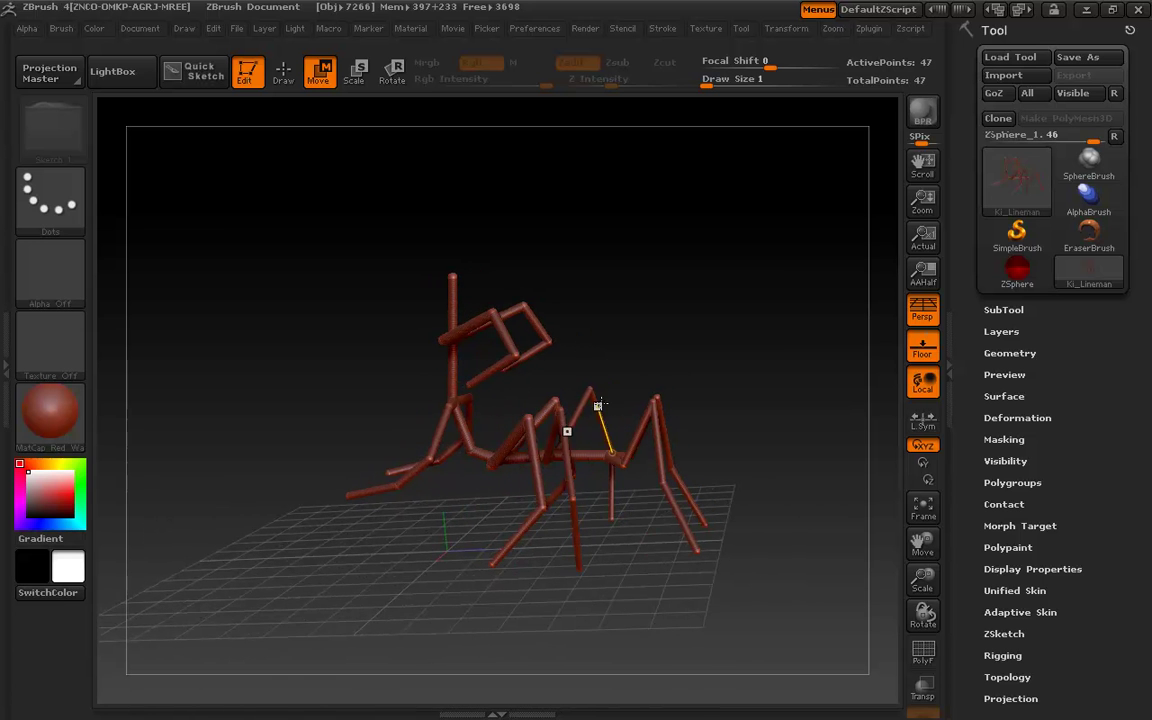
left_click_drag(514, 438, 484, 445)
left_click_drag(420, 425, 497, 503)
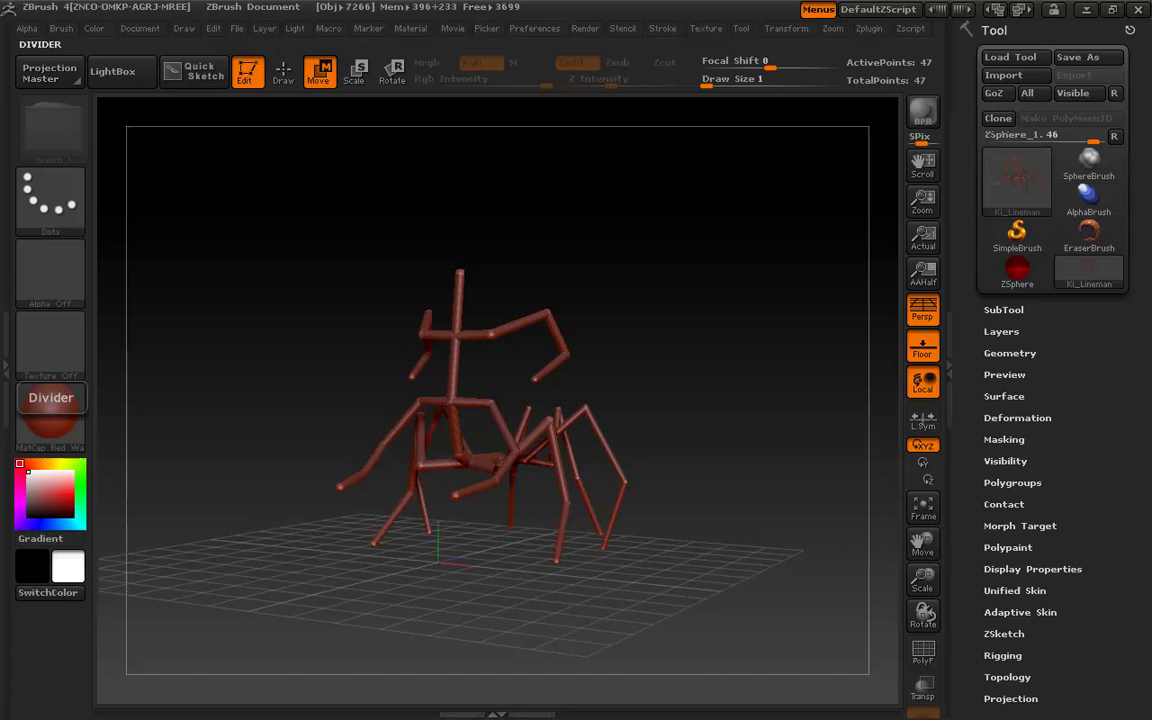
left_click_drag(2, 125, 709, 62)
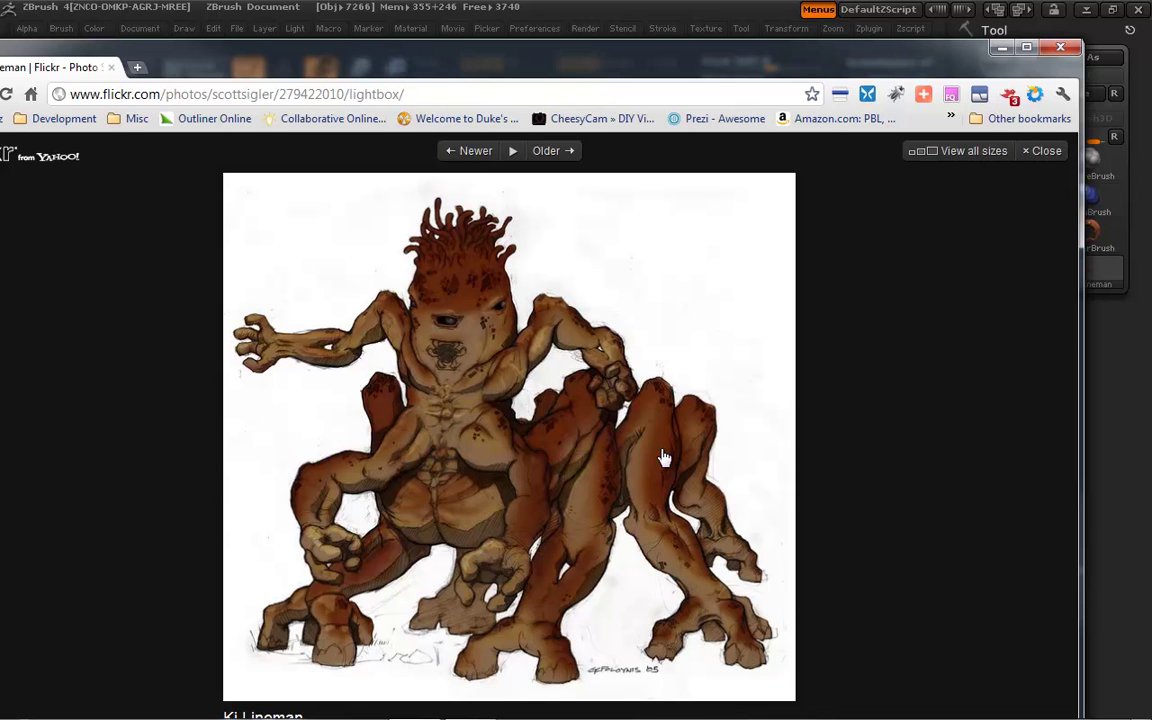
left_click_drag(613, 68, 0, 170)
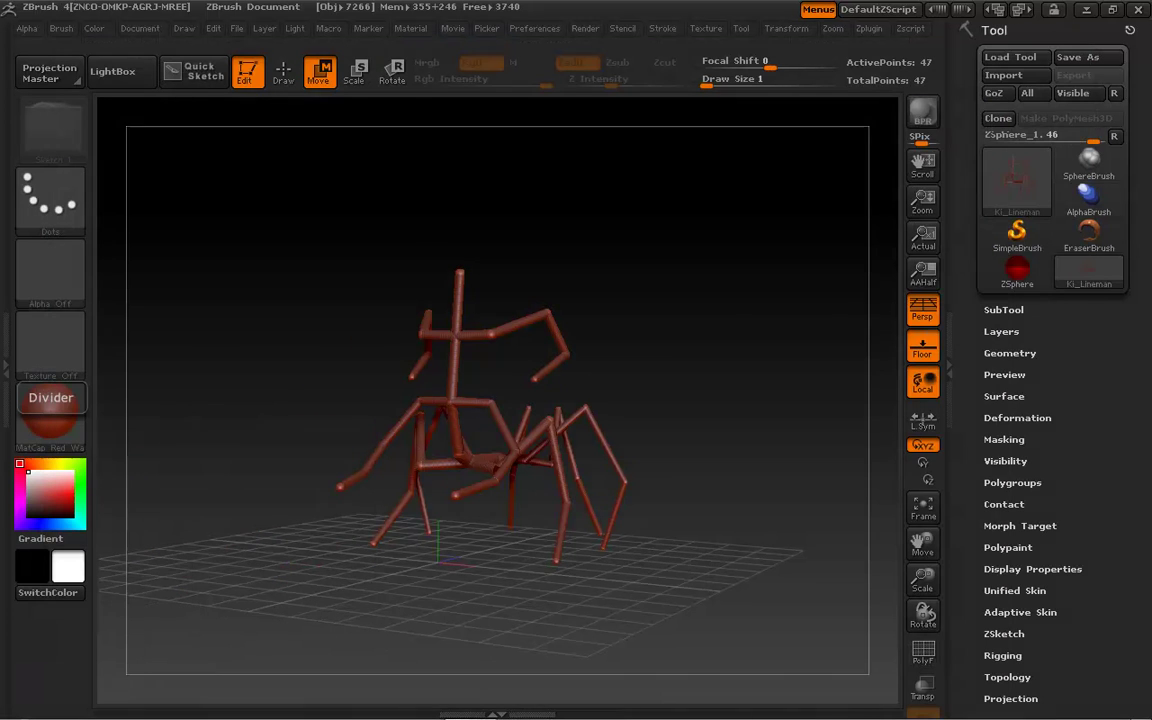